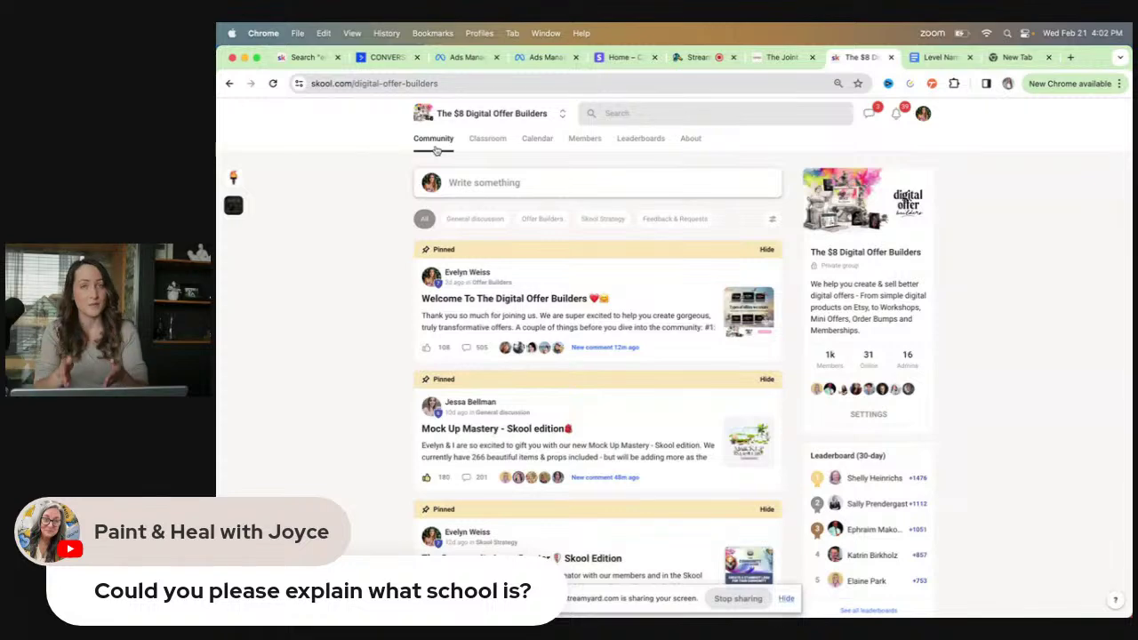
Step: Browse the community feed of The $8 Digital Offer Builders and filter it to unread posts
{"action": "scroll", "coordinate": [437, 151], "scroll_direction": "down", "scroll_amount": 12}
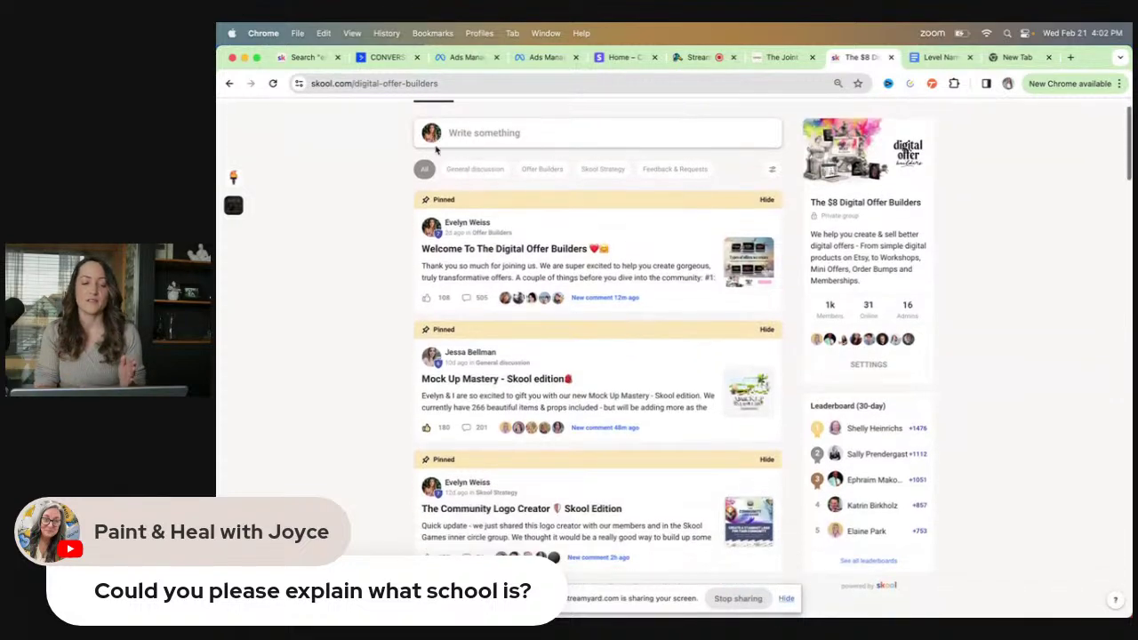
{"action": "scroll", "coordinate": [436, 151], "scroll_direction": "down", "scroll_amount": 15}
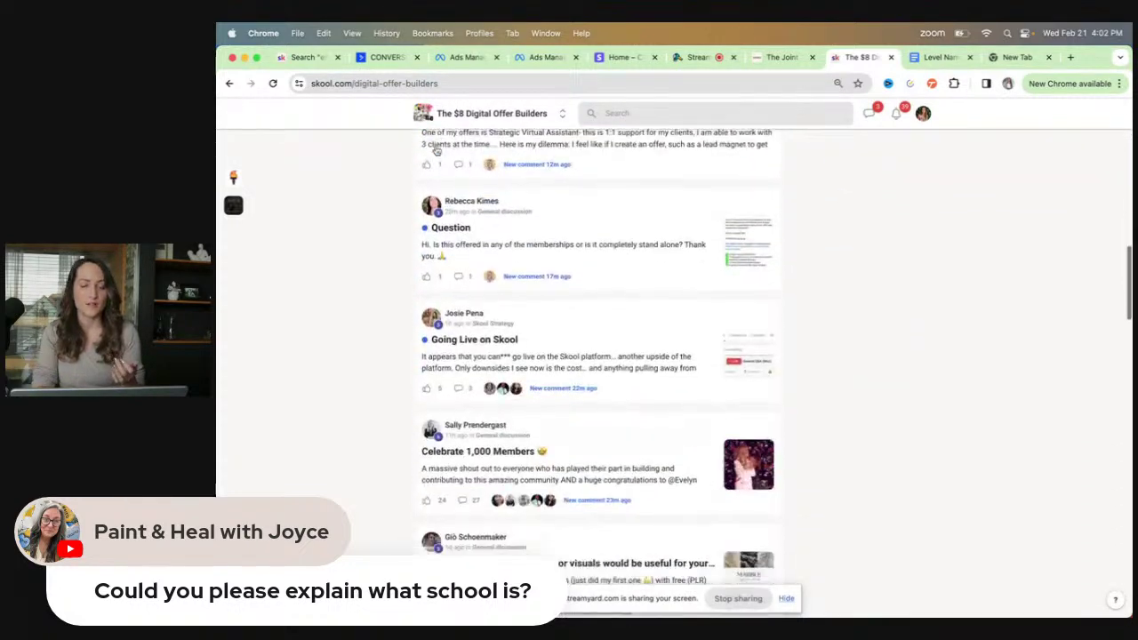
{"action": "scroll", "coordinate": [436, 150], "scroll_direction": "up", "scroll_amount": 20}
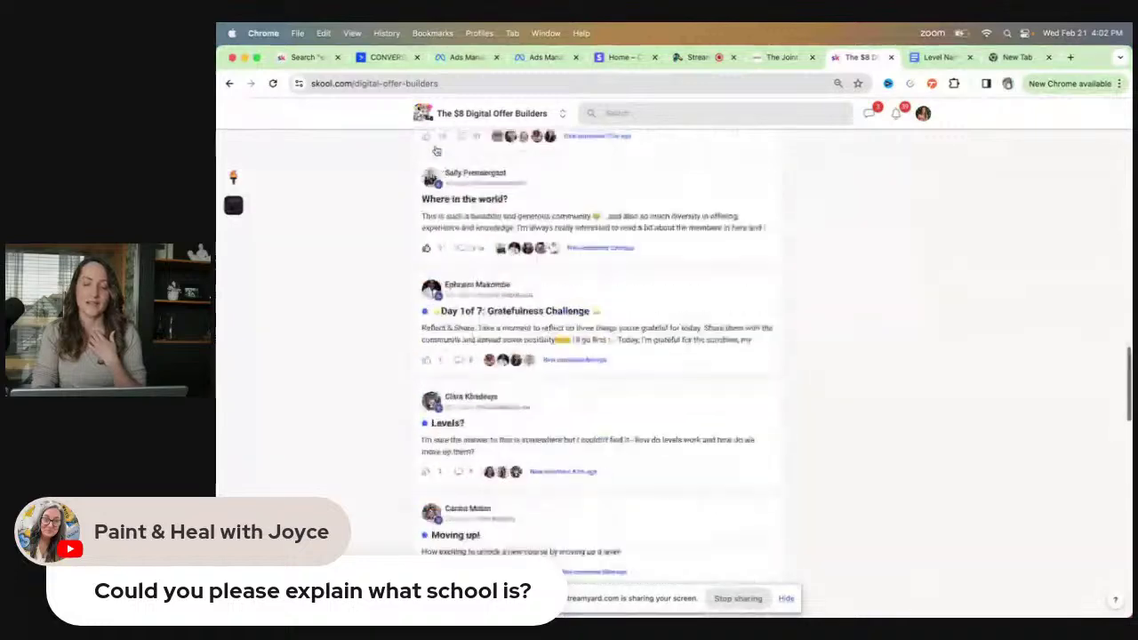
{"action": "left_click", "coordinate": [774, 217]}
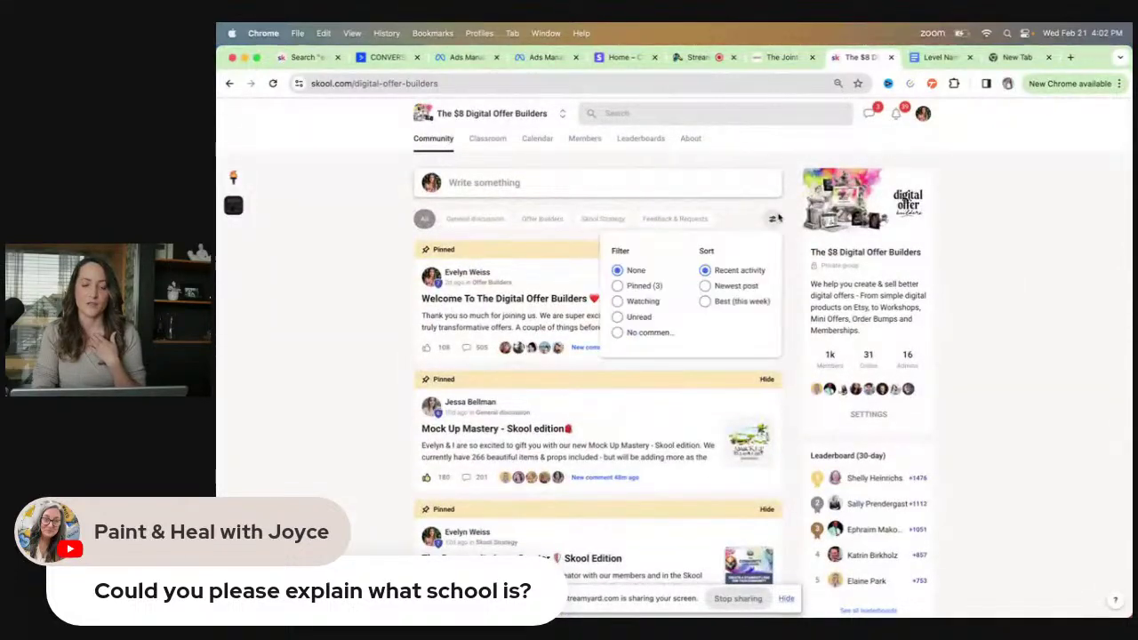
{"action": "left_click", "coordinate": [619, 317]}
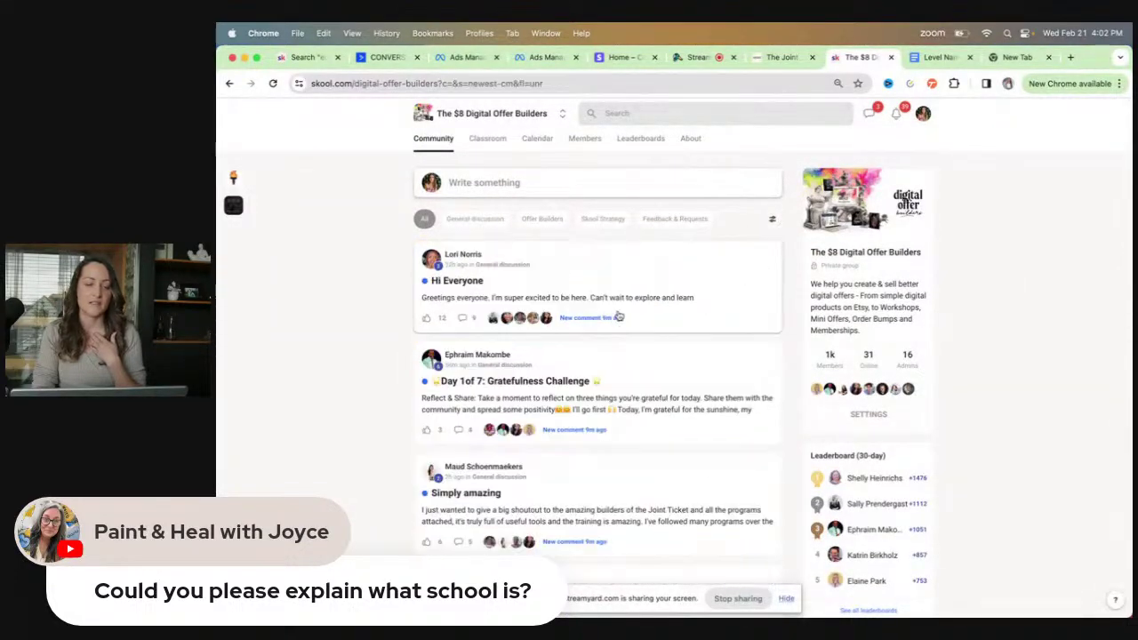
Step: Filter the community feed to posts with no comments and look through them
{"action": "left_click", "coordinate": [773, 220]}
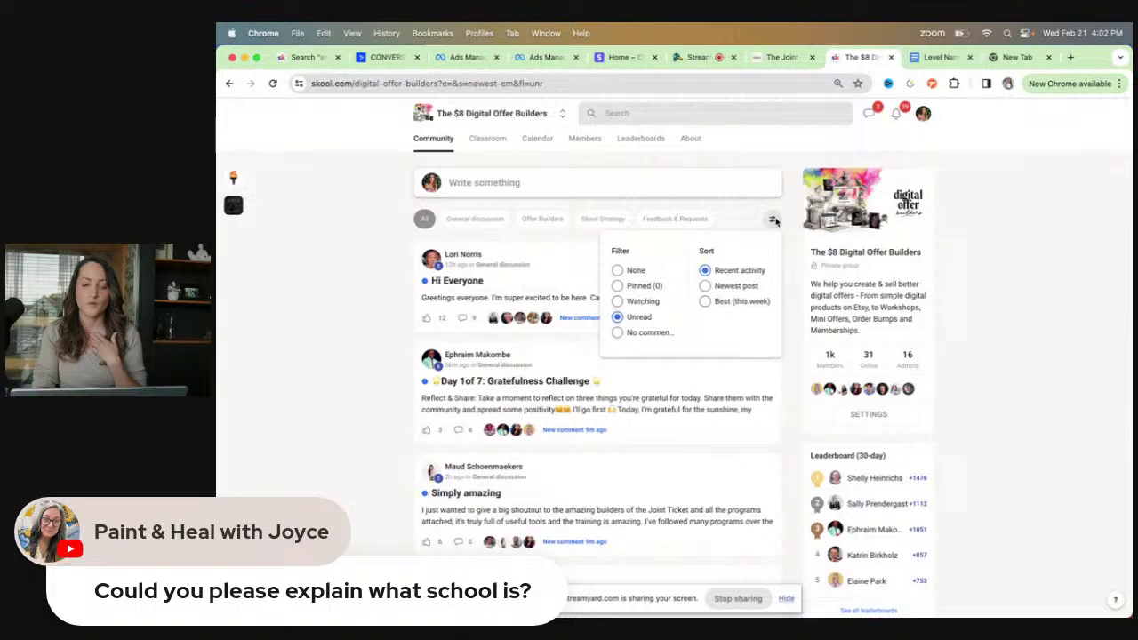
{"action": "left_click", "coordinate": [618, 333]}
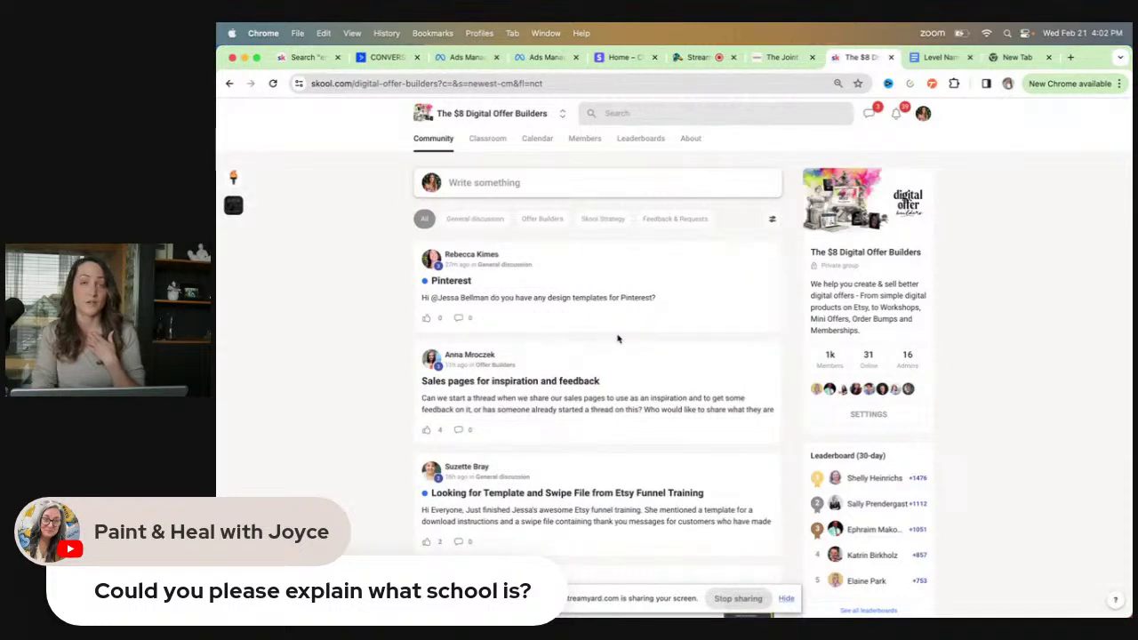
{"action": "scroll", "coordinate": [618, 338], "scroll_direction": "down", "scroll_amount": 3}
{"action": "scroll", "coordinate": [618, 338], "scroll_direction": "up", "scroll_amount": 4}
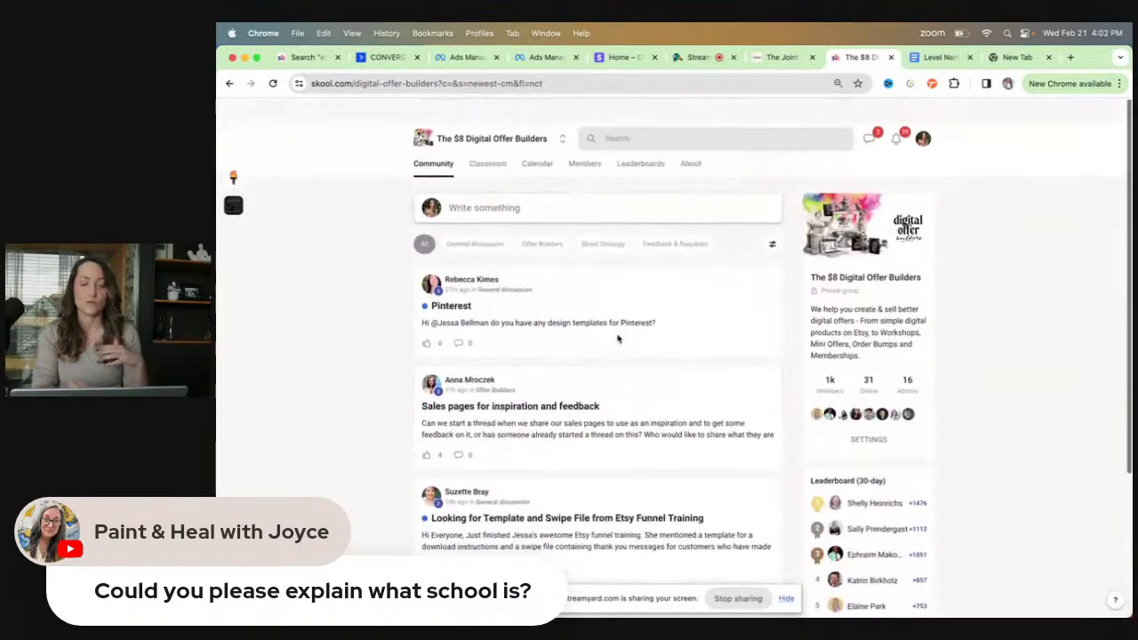
{"action": "scroll", "coordinate": [618, 338], "scroll_direction": "down", "scroll_amount": 1}
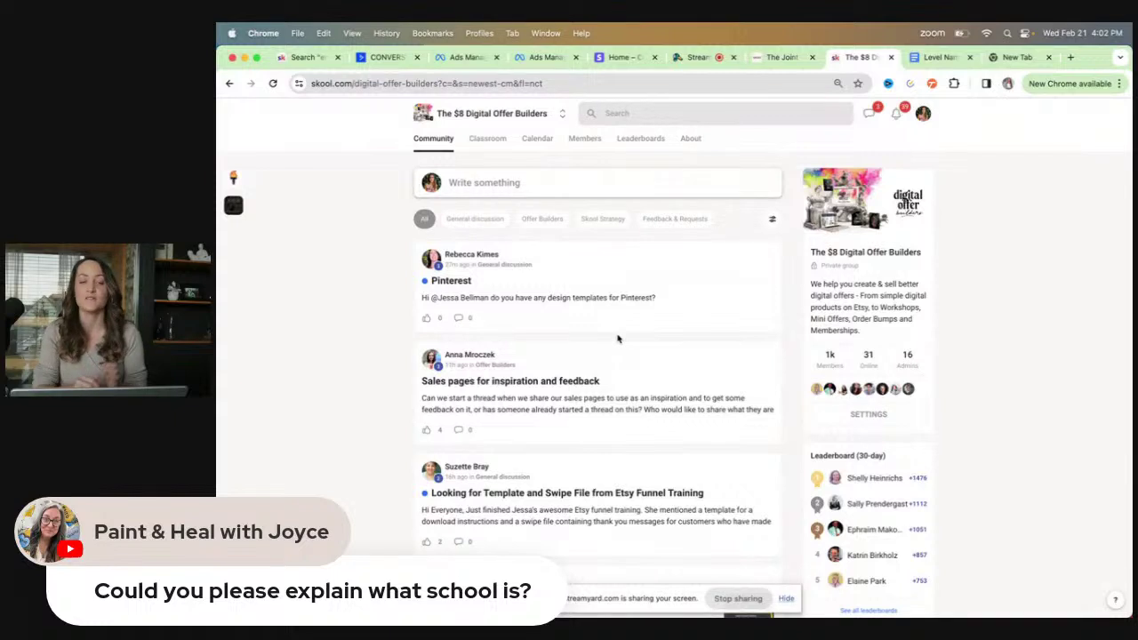
Step: View the group's leaderboards and community feed, ending in the classroom with its course overview
{"action": "left_click", "coordinate": [622, 148]}
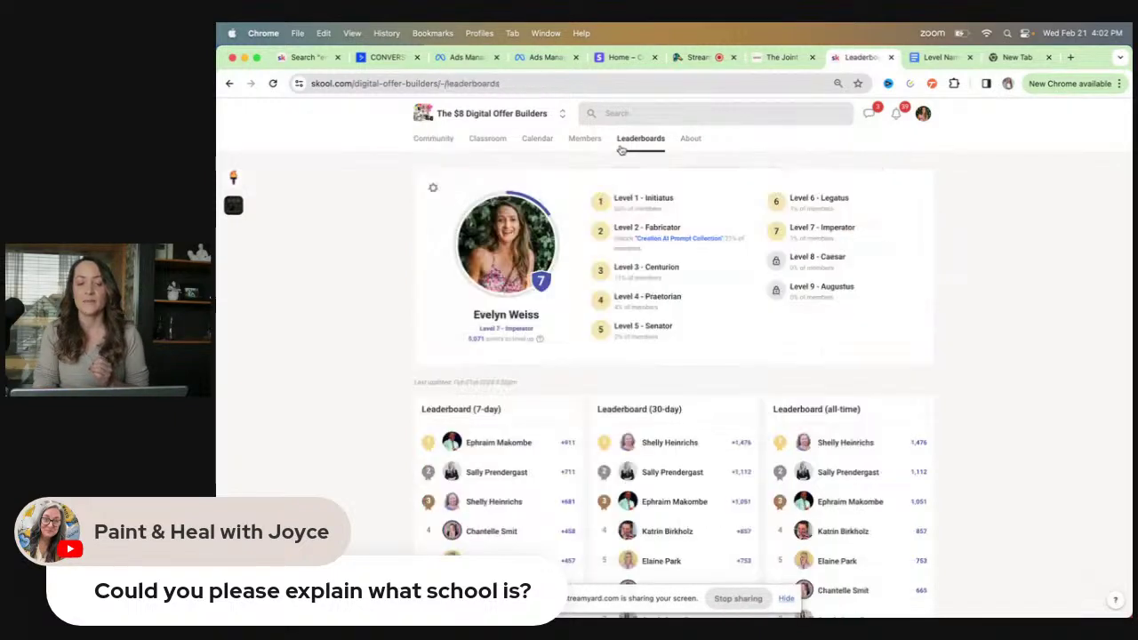
{"action": "left_click", "coordinate": [425, 143]}
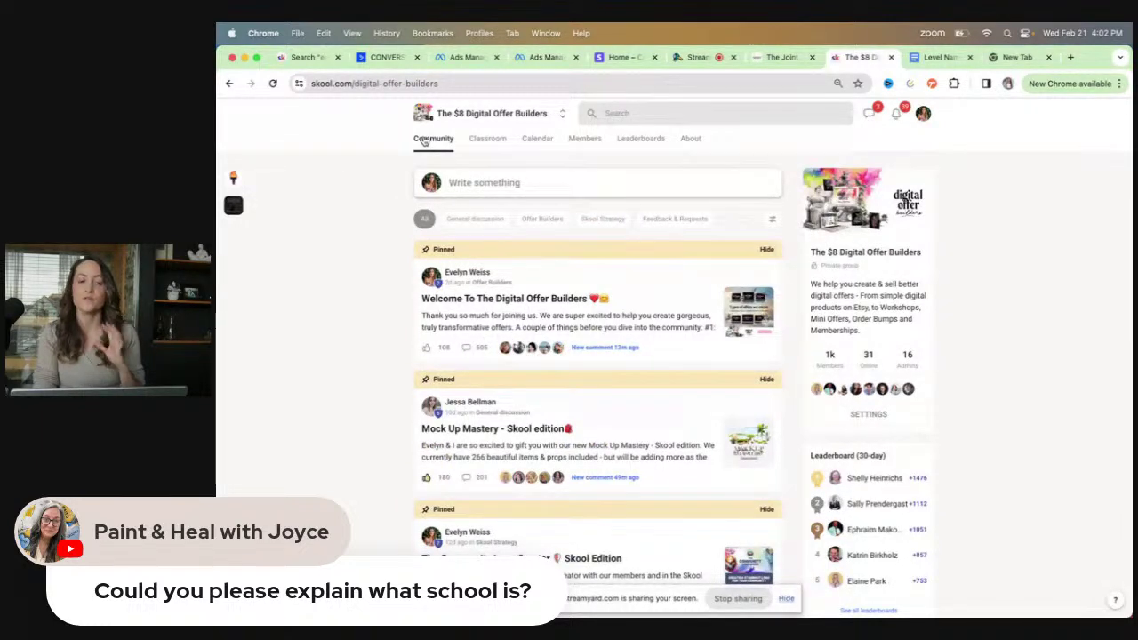
{"action": "left_click", "coordinate": [653, 153]}
{"action": "left_click", "coordinate": [488, 138]}
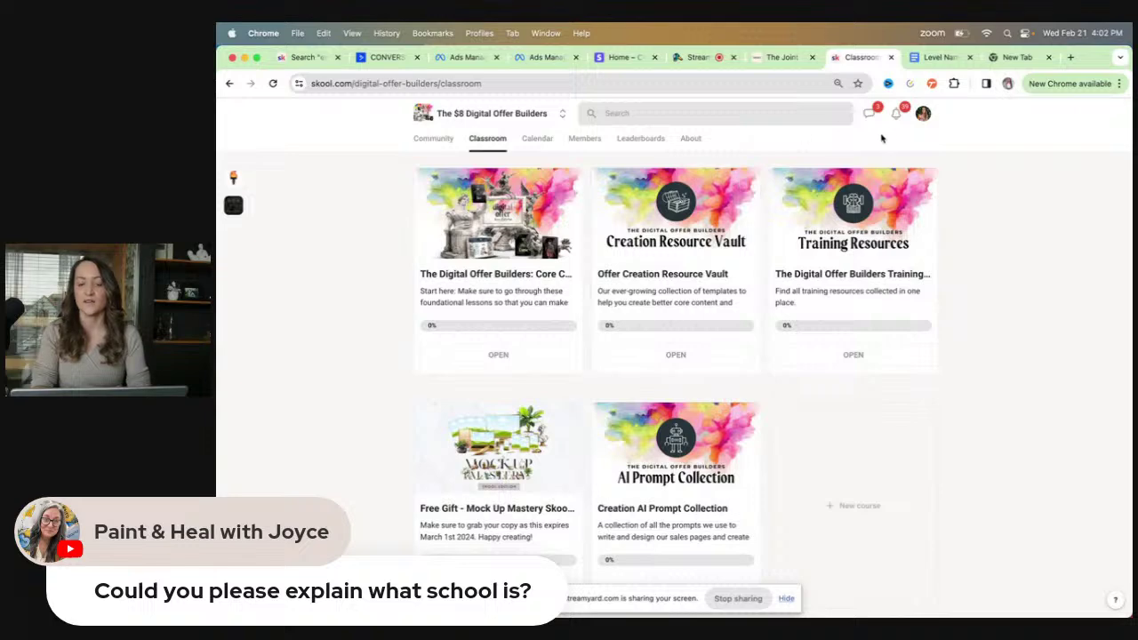
Step: Open funnelsadspro.com in the empty browser tab
{"action": "left_click", "coordinate": [1018, 57]}
{"action": "left_click", "coordinate": [754, 82]}
{"action": "type", "text": "funnelsadspro.com"}
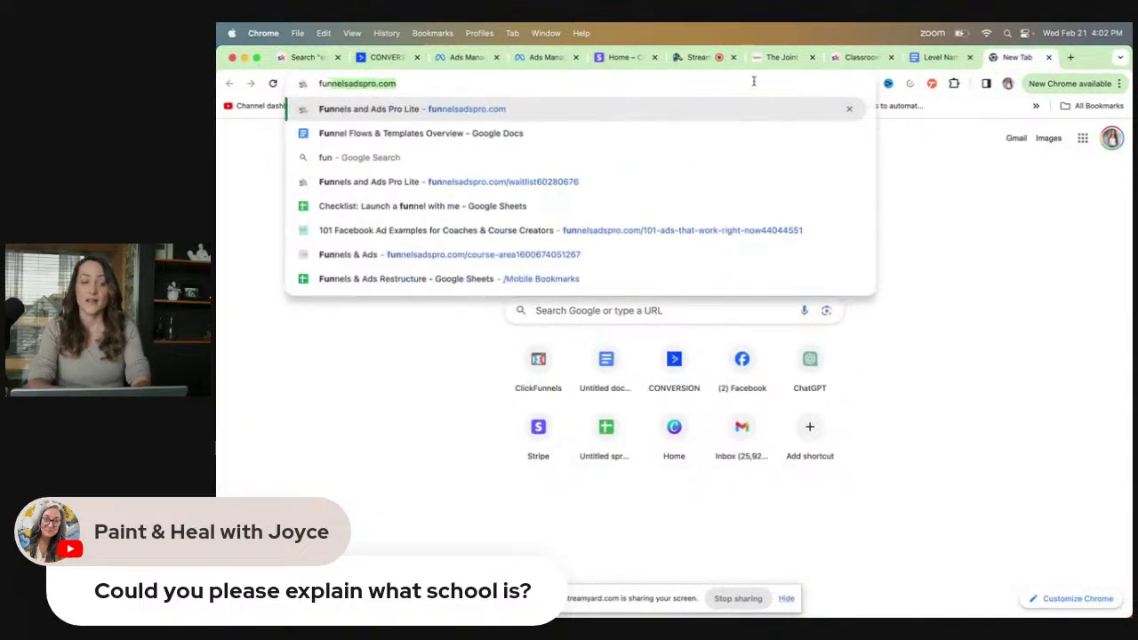
{"action": "key", "text": "Return"}
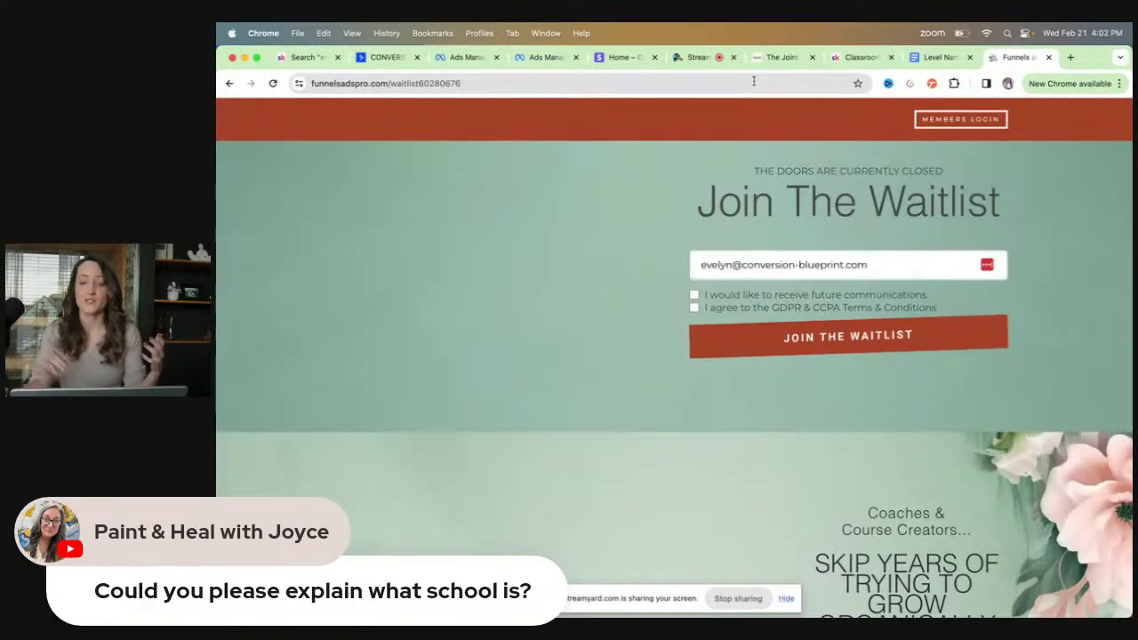
Step: Log in to the Funnels & Ads members area with the prefilled account details
{"action": "left_click", "coordinate": [957, 126]}
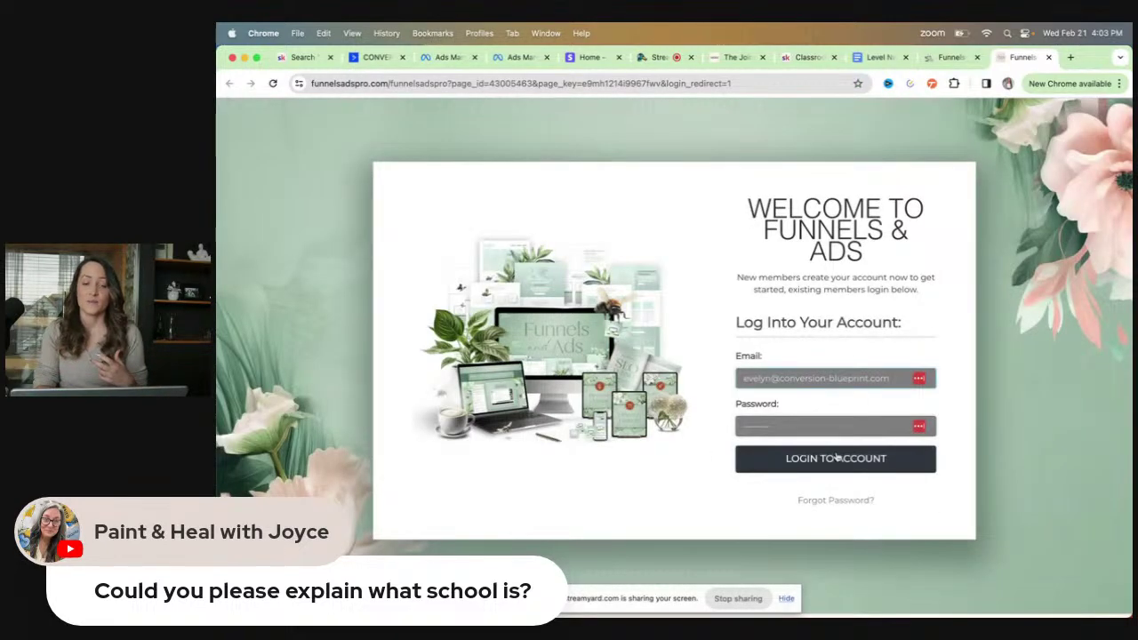
{"action": "left_click", "coordinate": [836, 456]}
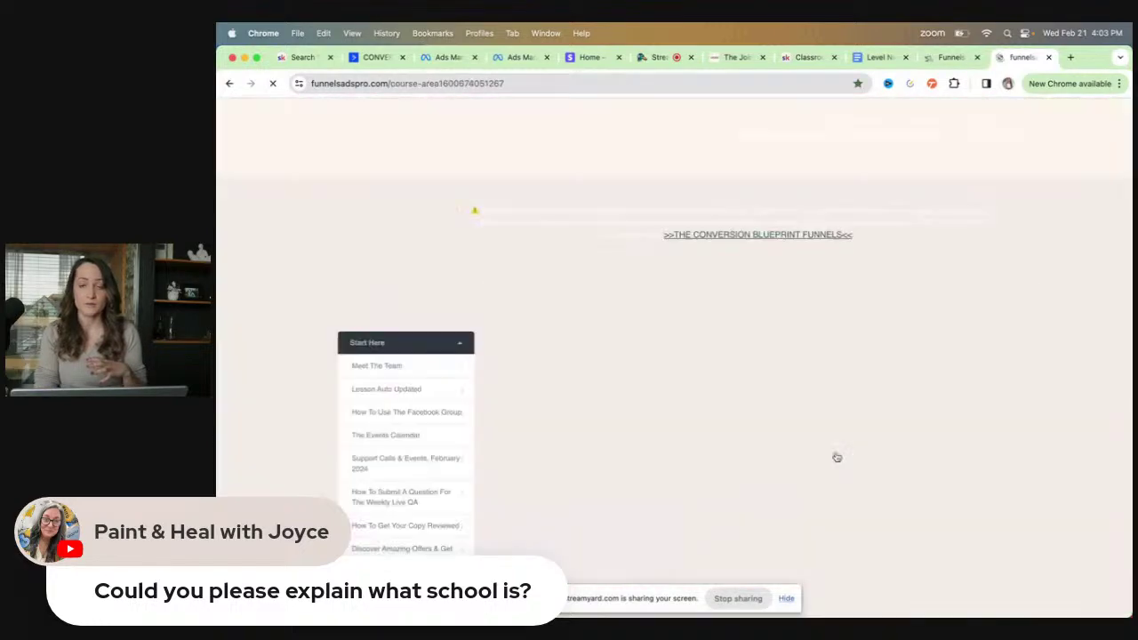
{"action": "scroll", "coordinate": [836, 456], "scroll_direction": "down", "scroll_amount": 4}
{"action": "scroll", "coordinate": [836, 456], "scroll_direction": "down", "scroll_amount": 3}
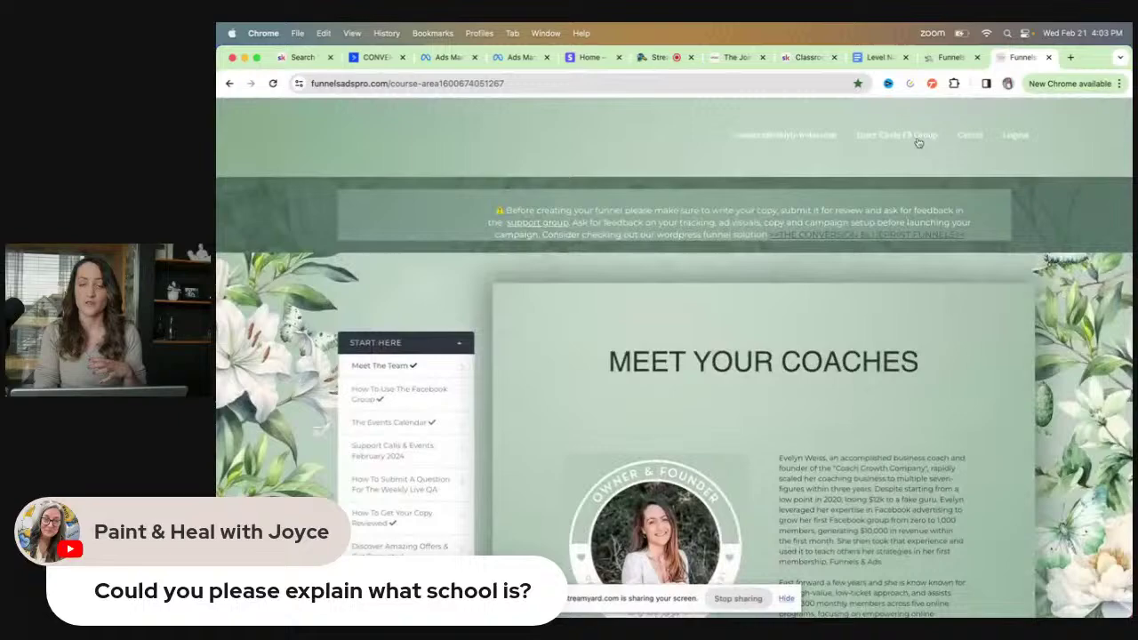
Step: Open the Funnels & Ads PRO (Inner Circle) Facebook group from the members area and look over its discussion feed
{"action": "left_click", "coordinate": [917, 140]}
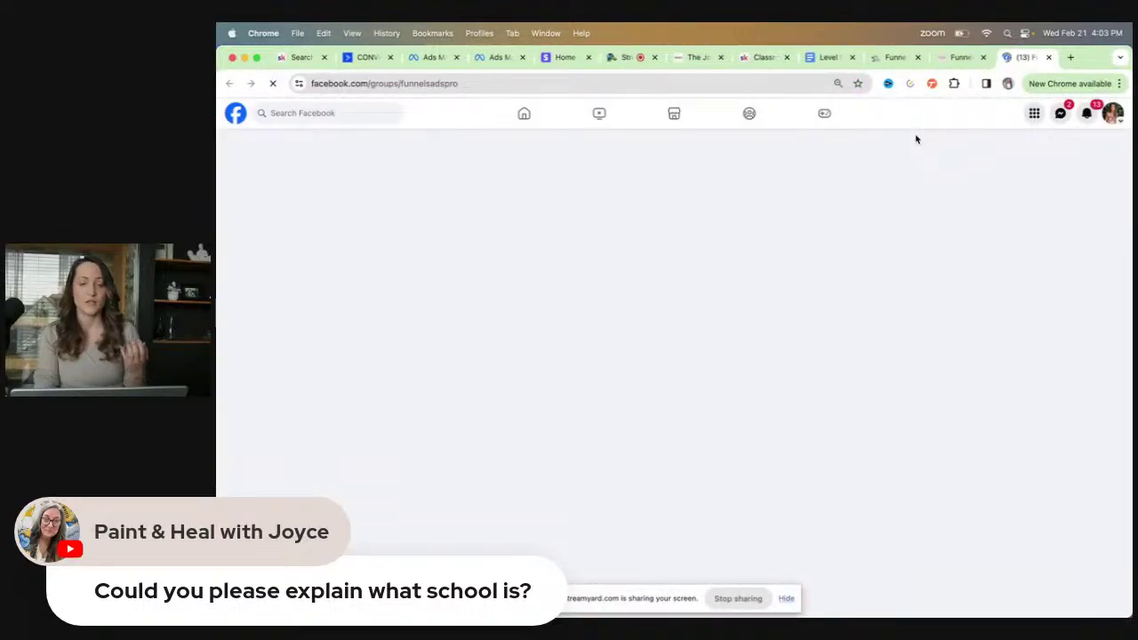
{"action": "scroll", "coordinate": [543, 348], "scroll_direction": "down", "scroll_amount": 5}
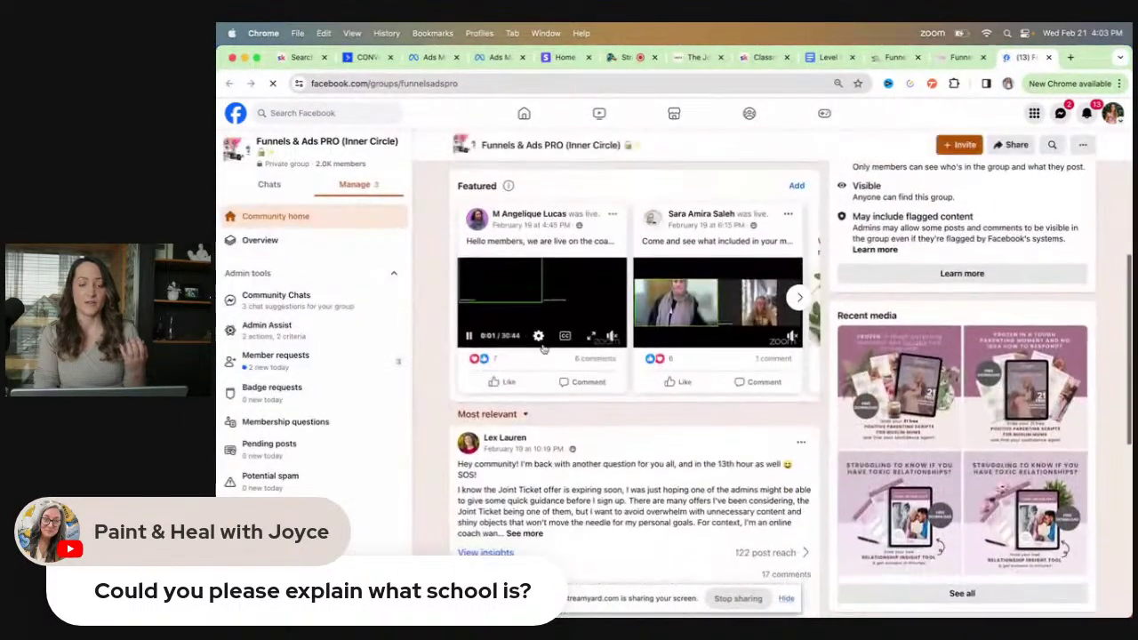
{"action": "scroll", "coordinate": [544, 349], "scroll_direction": "up", "scroll_amount": 3}
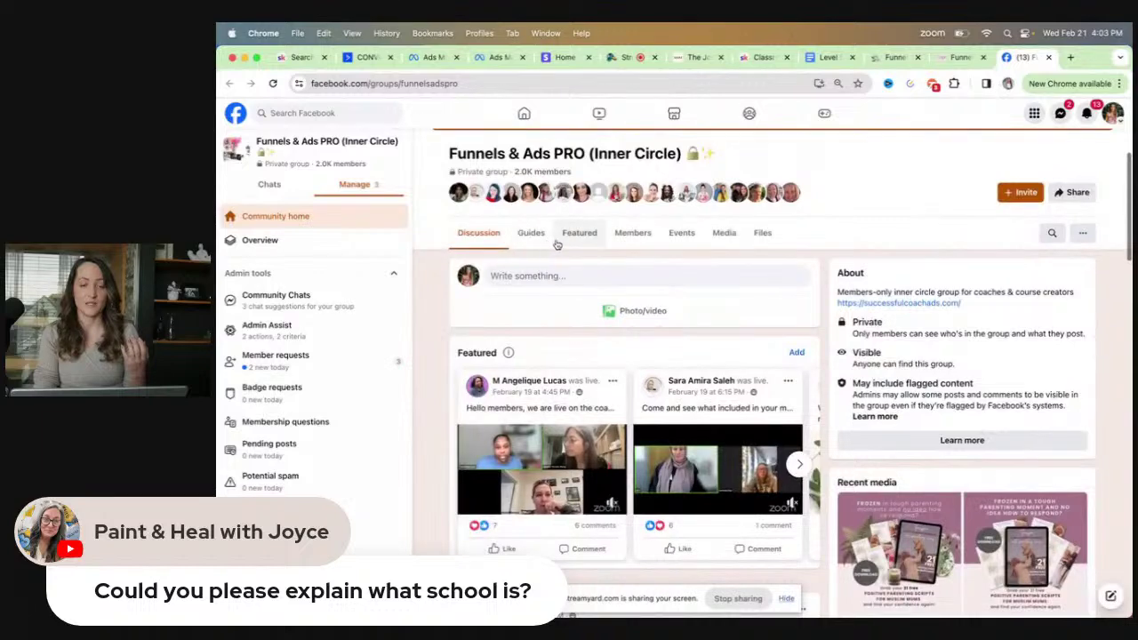
Step: Examine the Facebook group's guides, including the Weekly Coaching Calls and Q&A Threads & Responses
{"action": "left_click", "coordinate": [533, 234]}
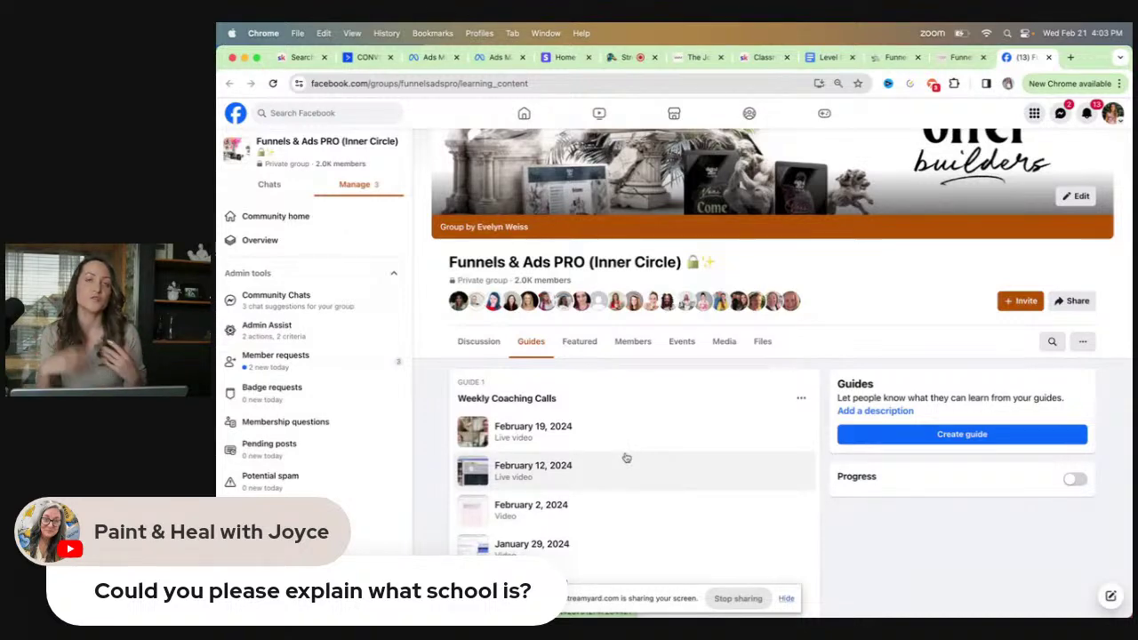
{"action": "scroll", "coordinate": [626, 457], "scroll_direction": "down", "scroll_amount": 5}
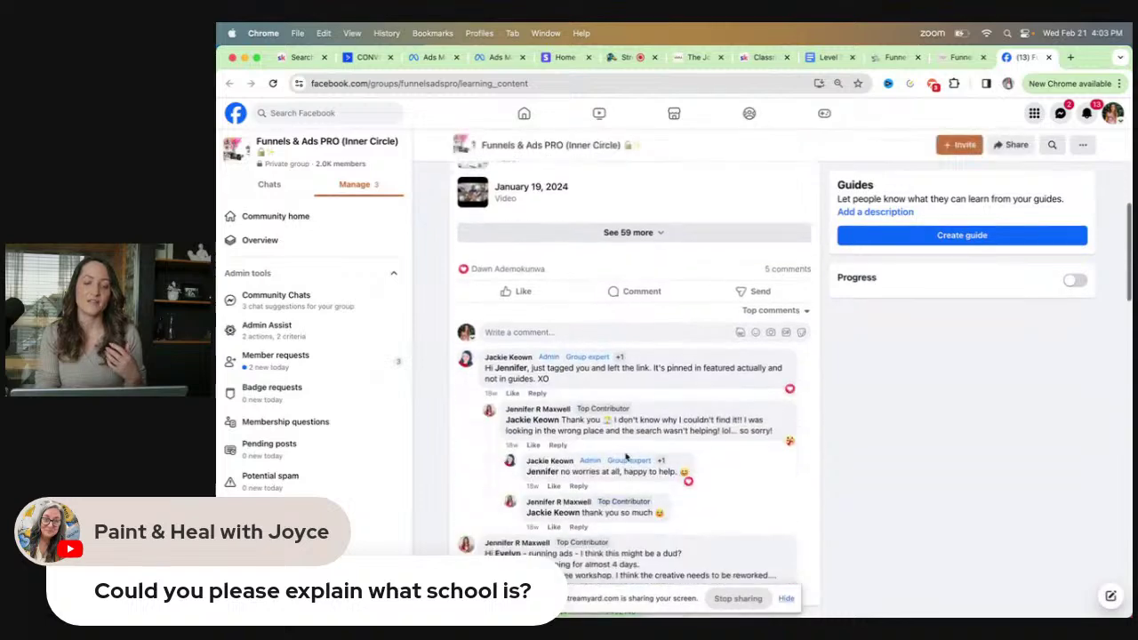
{"action": "scroll", "coordinate": [626, 458], "scroll_direction": "down", "scroll_amount": 5}
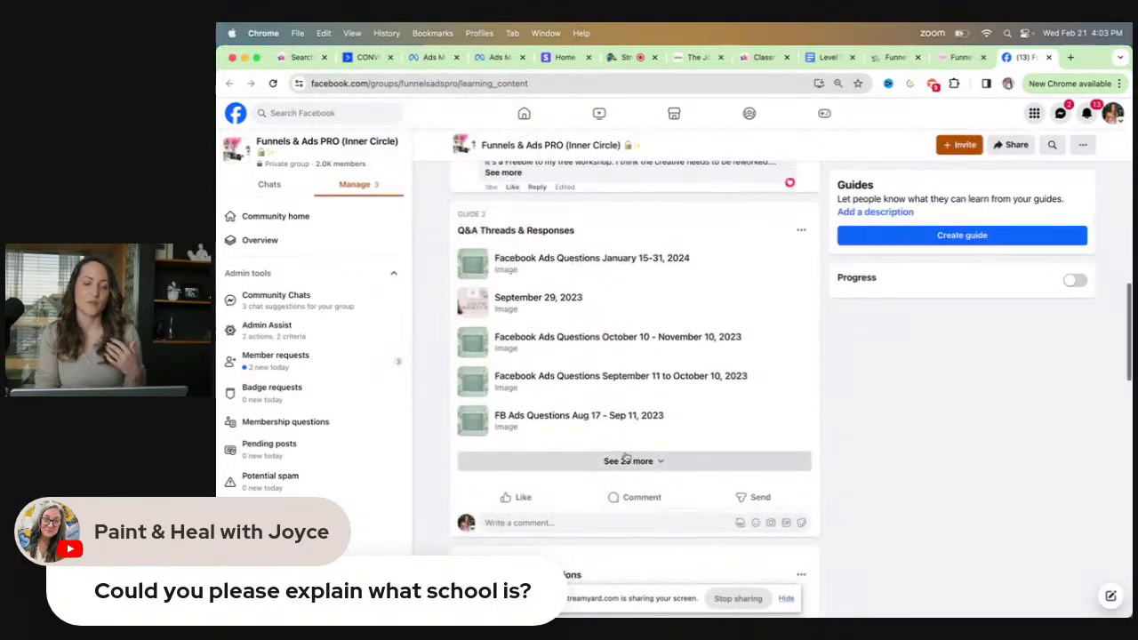
{"action": "scroll", "coordinate": [626, 458], "scroll_direction": "down", "scroll_amount": 10}
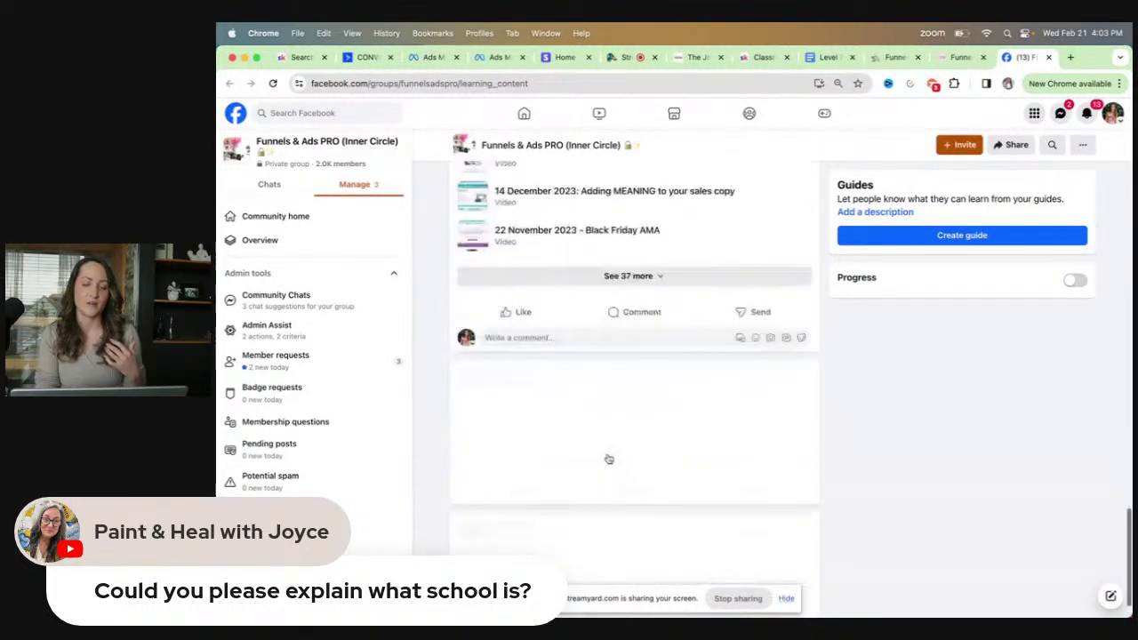
{"action": "scroll", "coordinate": [609, 459], "scroll_direction": "up", "scroll_amount": 10}
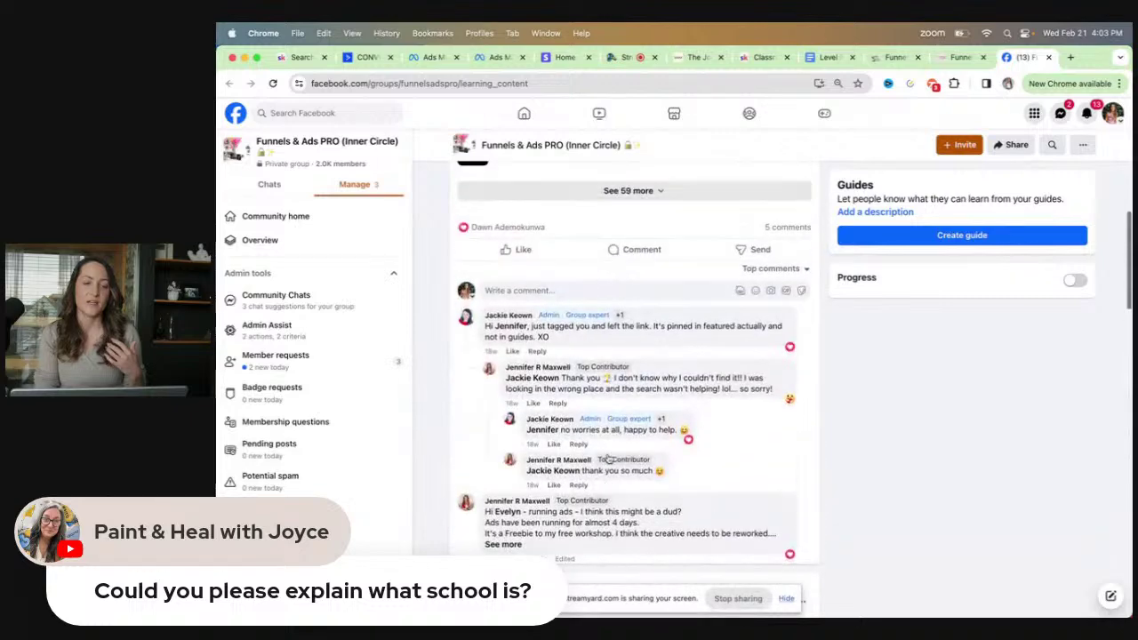
{"action": "scroll", "coordinate": [609, 458], "scroll_direction": "up", "scroll_amount": 15}
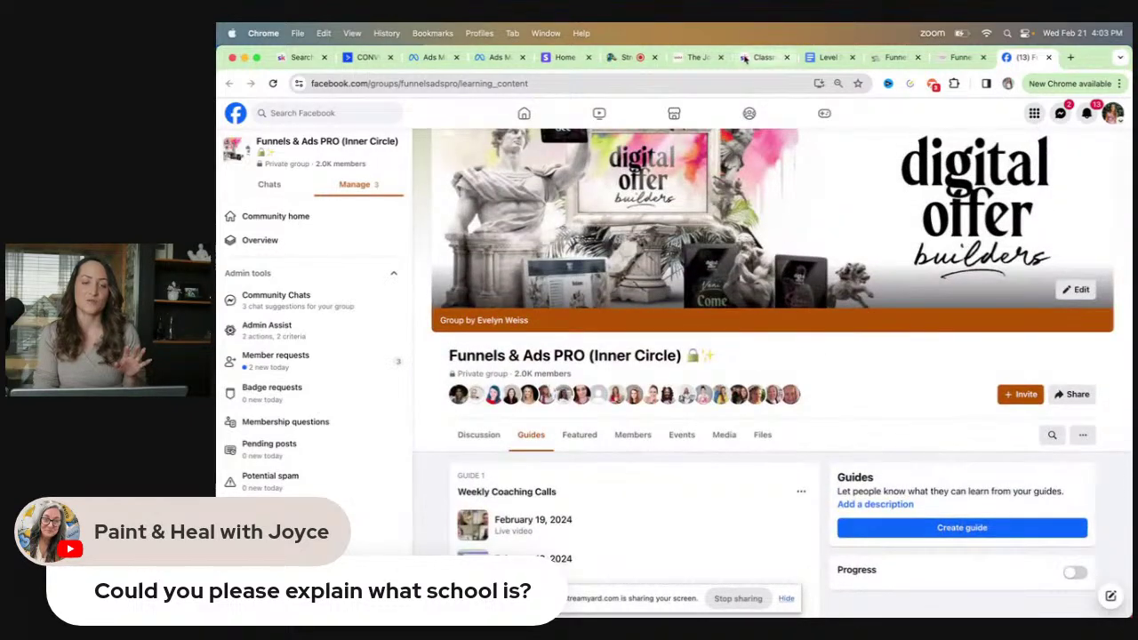
Step: Switch back to the Skool classroom and open Lesson 1 | The Sales Page Sections in The Digital Offer Builders core course
{"action": "left_click", "coordinate": [745, 57]}
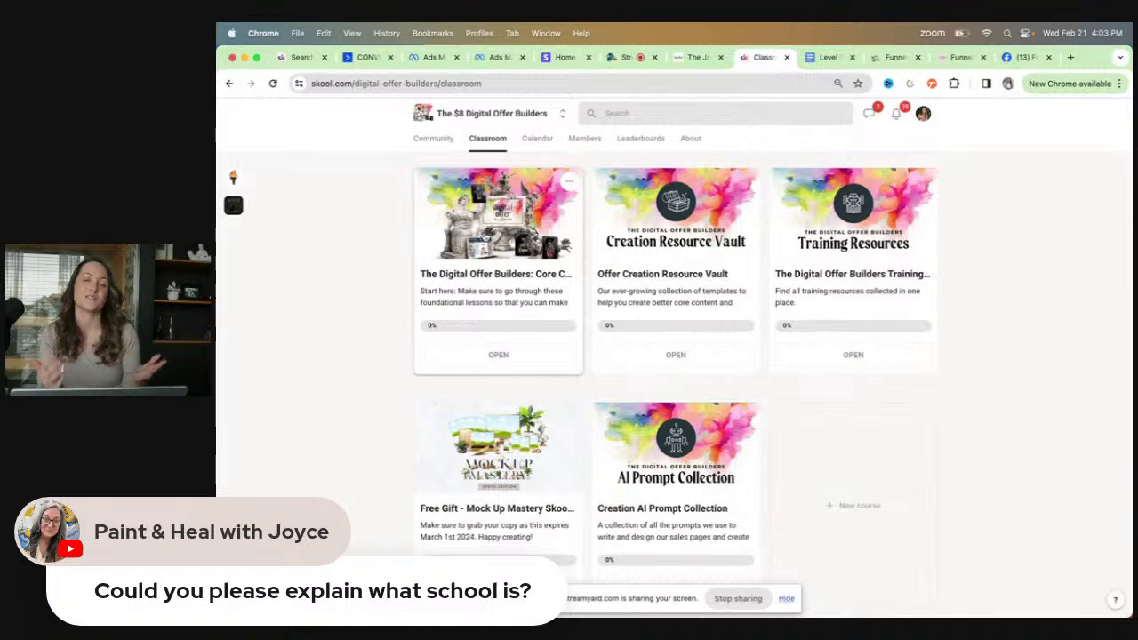
{"action": "left_click", "coordinate": [482, 237]}
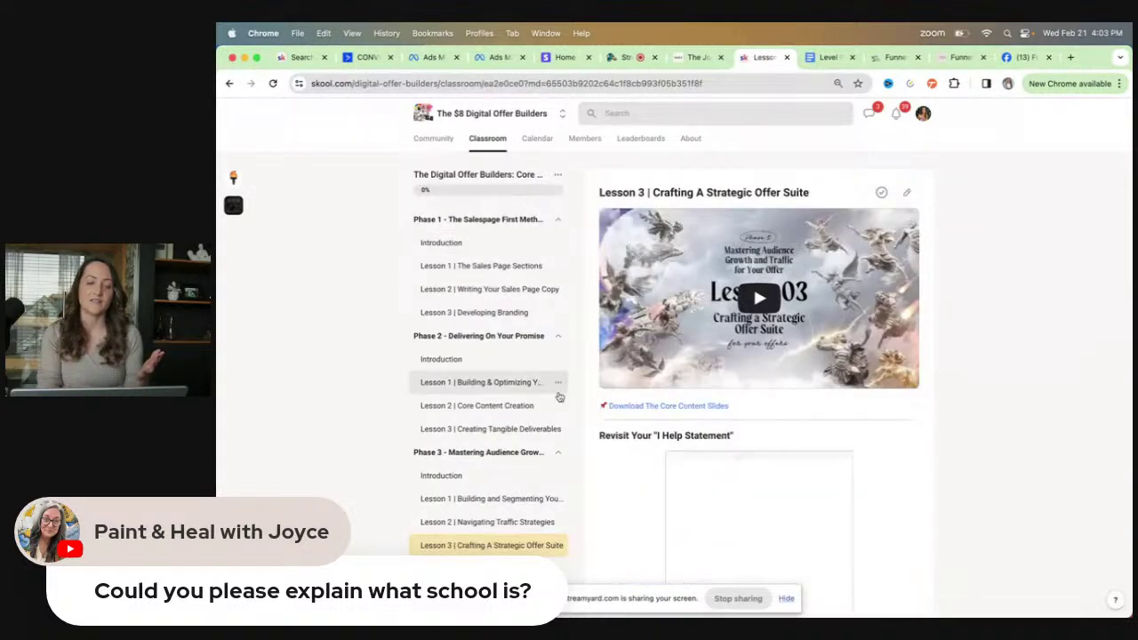
{"action": "scroll", "coordinate": [554, 388], "scroll_direction": "down", "scroll_amount": 3}
{"action": "scroll", "coordinate": [559, 397], "scroll_direction": "up", "scroll_amount": 2}
{"action": "scroll", "coordinate": [560, 397], "scroll_direction": "up", "scroll_amount": 2}
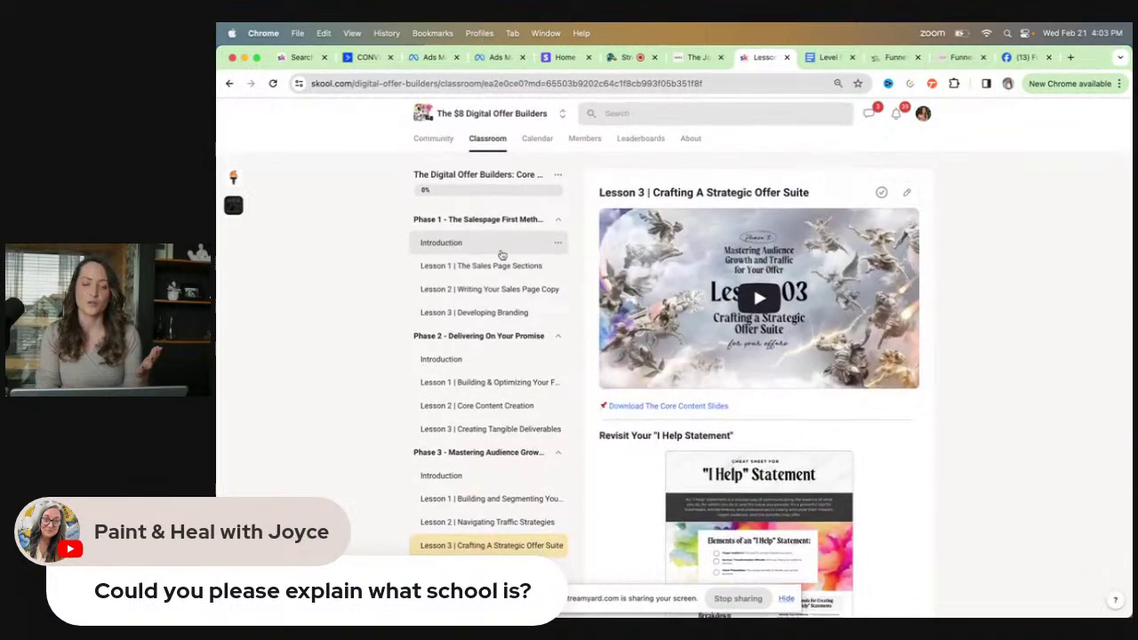
{"action": "left_click", "coordinate": [498, 245]}
{"action": "left_click", "coordinate": [498, 266]}
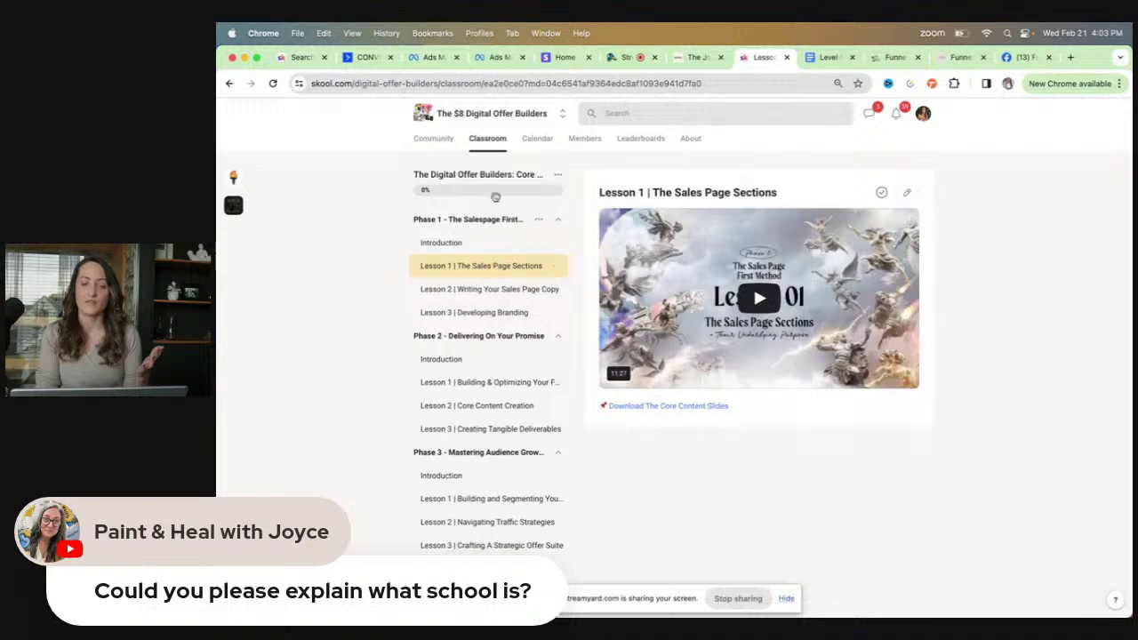
Step: Open the Creation AI Prompt Collection course for editing from the classroom and inspect its starting-level and member access options
{"action": "left_click", "coordinate": [488, 140]}
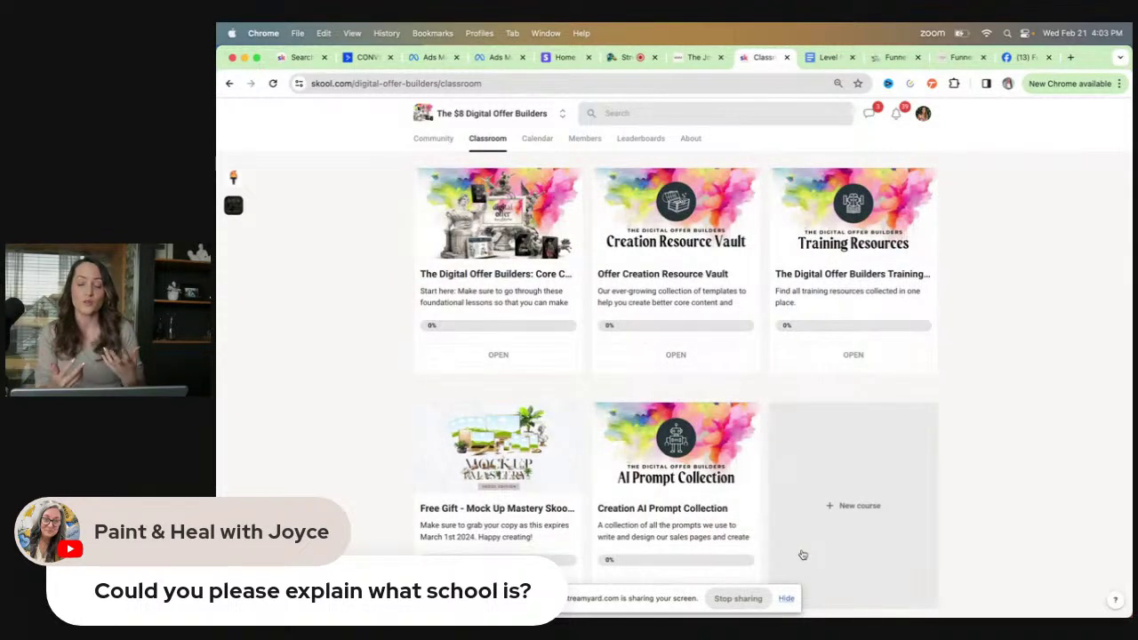
{"action": "scroll", "coordinate": [803, 554], "scroll_direction": "down", "scroll_amount": 1}
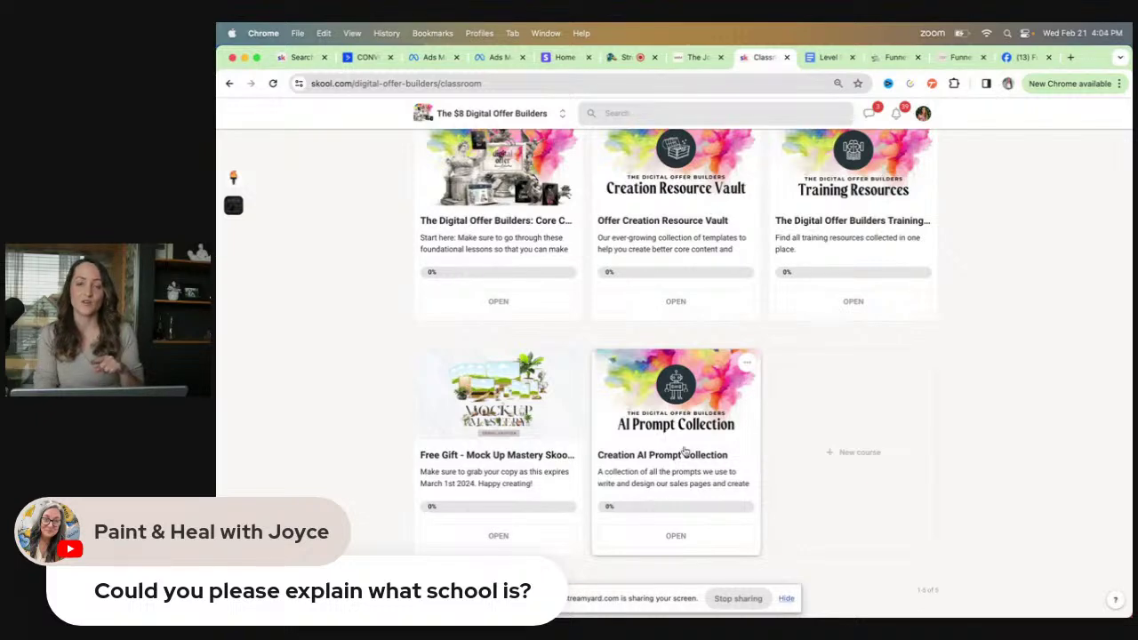
{"action": "left_click", "coordinate": [749, 367]}
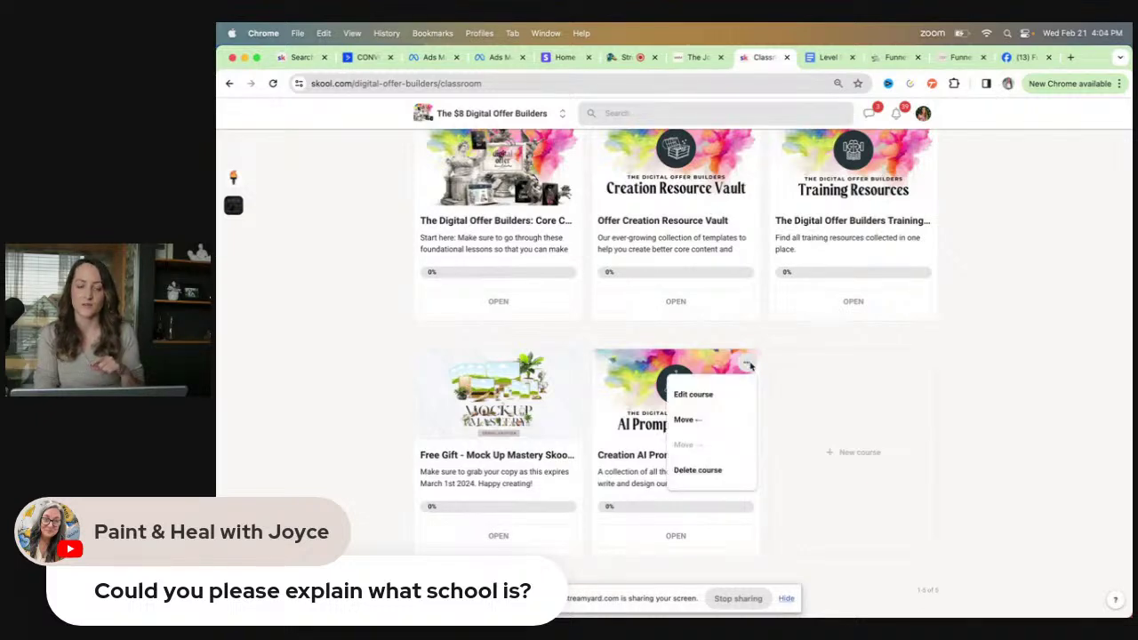
{"action": "left_click", "coordinate": [706, 399]}
{"action": "left_click", "coordinate": [670, 372]}
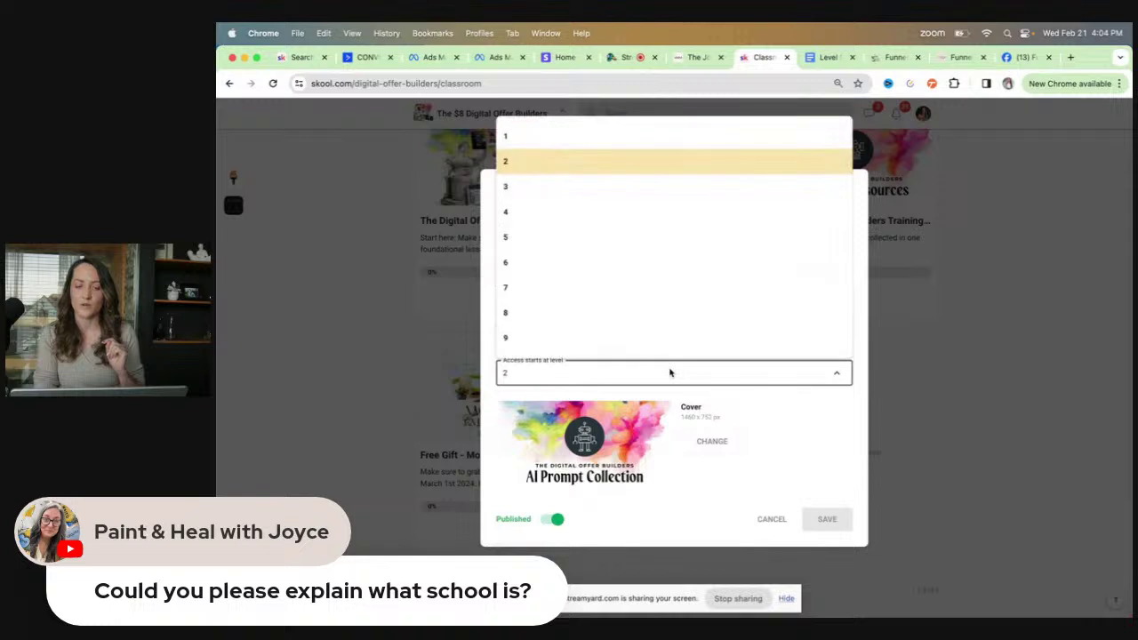
{"action": "left_click", "coordinate": [835, 433]}
{"action": "left_click", "coordinate": [761, 340]}
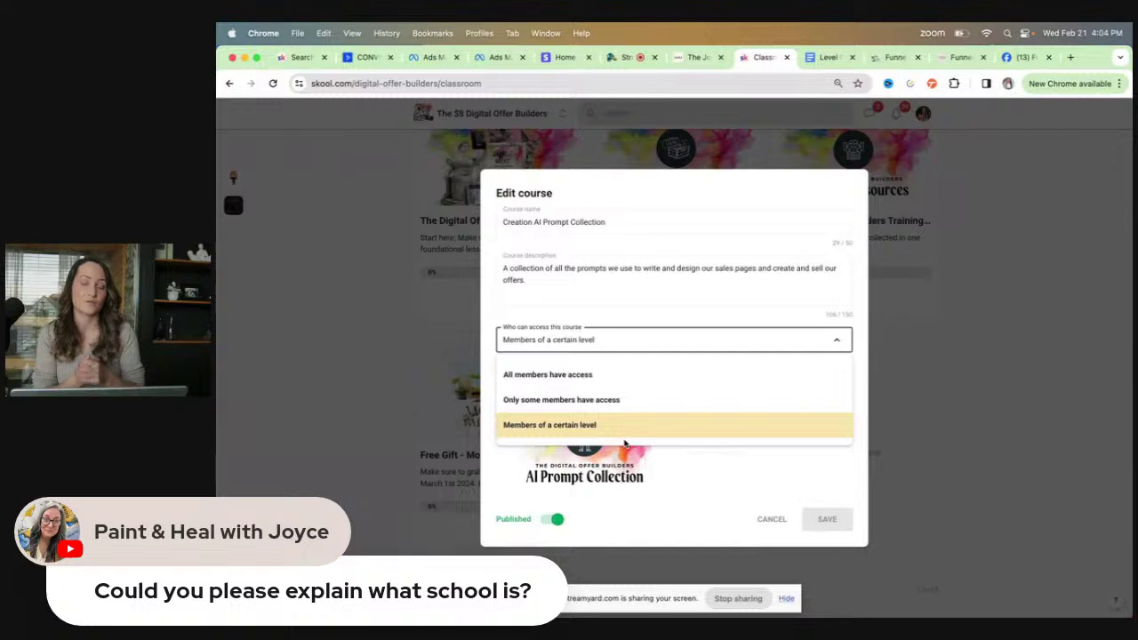
Step: Cancel editing the Creation AI Prompt Collection course without saving and return to the classroom overview
{"action": "left_click", "coordinate": [766, 521]}
{"action": "left_click", "coordinate": [768, 520]}
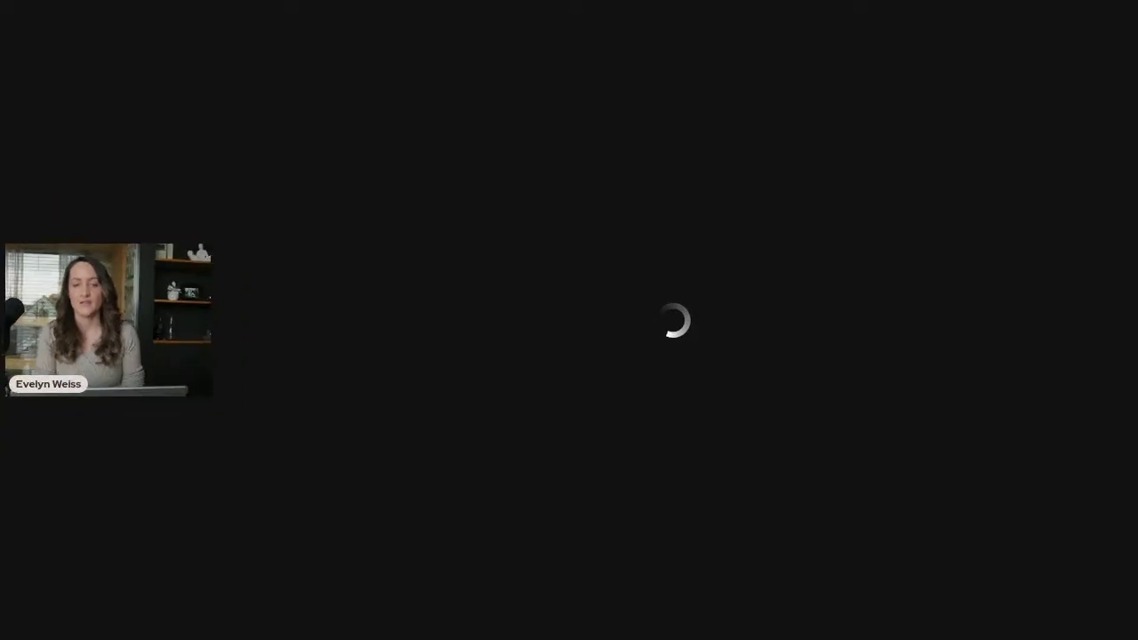
{"action": "scroll", "coordinate": [564, 222], "scroll_direction": "up", "scroll_amount": 2}
{"action": "scroll", "coordinate": [564, 222], "scroll_direction": "down", "scroll_amount": 1}
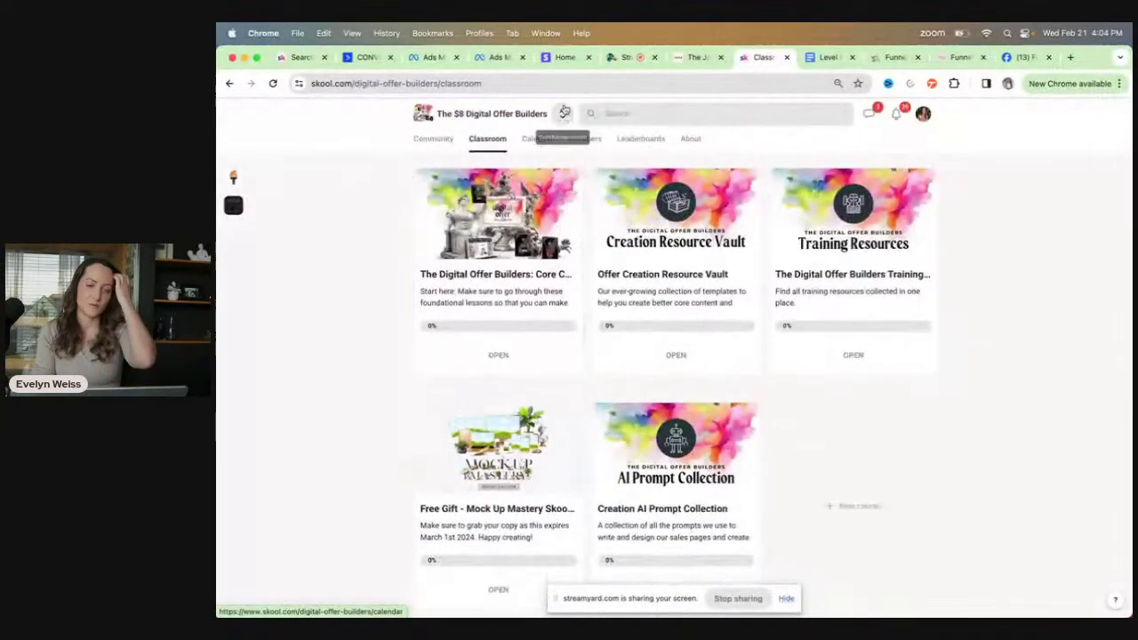
Step: Switch to The Skool Games community and look over its post feed and the February MRR leaderboards
{"action": "left_click", "coordinate": [564, 113]}
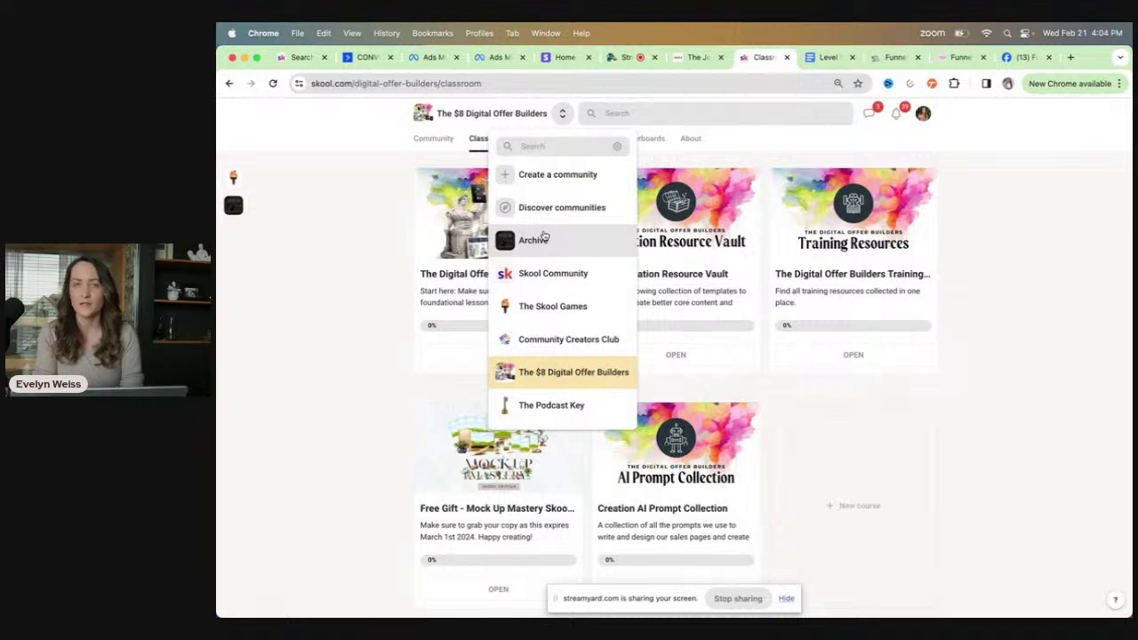
{"action": "left_click", "coordinate": [577, 311]}
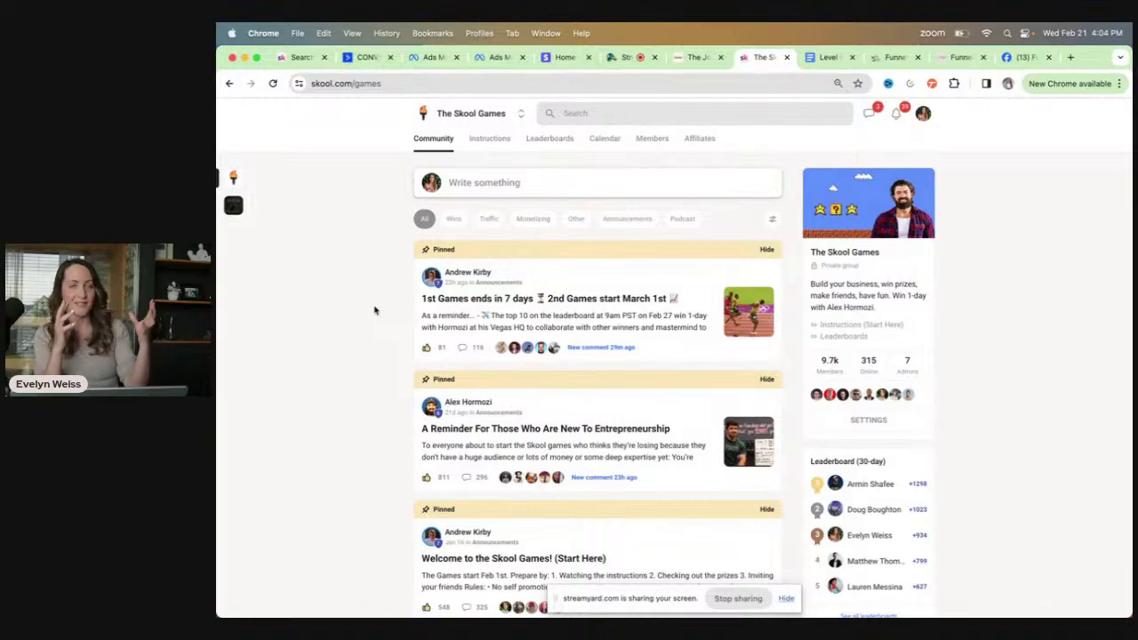
{"action": "scroll", "coordinate": [374, 309], "scroll_direction": "down", "scroll_amount": 10}
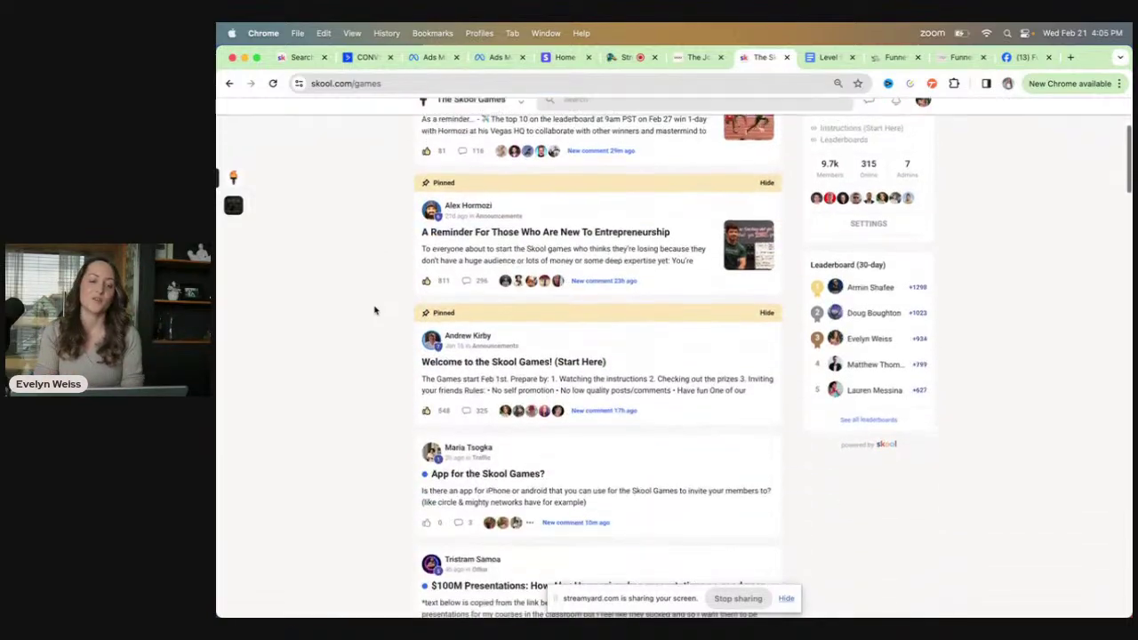
{"action": "scroll", "coordinate": [374, 309], "scroll_direction": "up", "scroll_amount": 10}
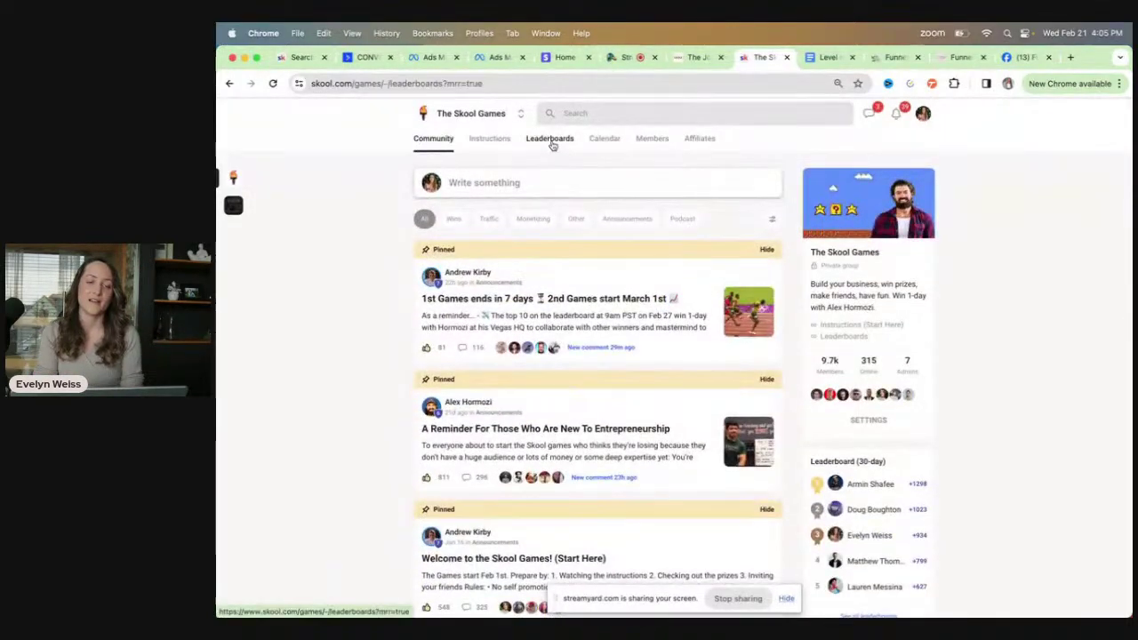
{"action": "left_click", "coordinate": [551, 143]}
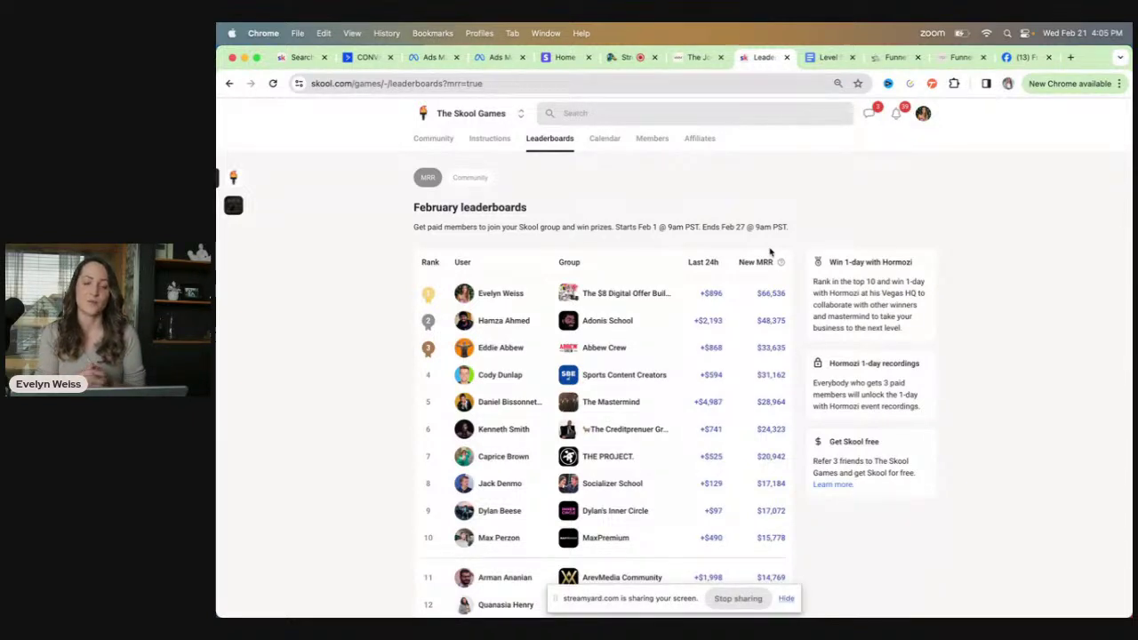
{"action": "left_click", "coordinate": [433, 139]}
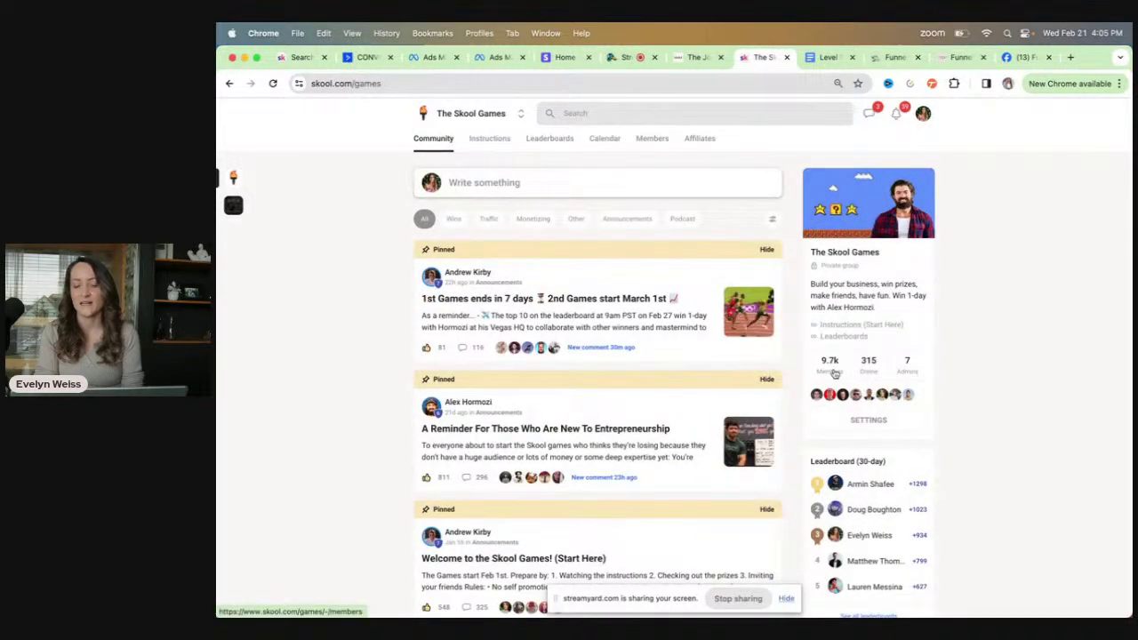
Step: Switch to the Skool Community, check the sign-up page for creating a community, and return to the feed
{"action": "left_click", "coordinate": [521, 113]}
{"action": "left_click", "coordinate": [514, 274]}
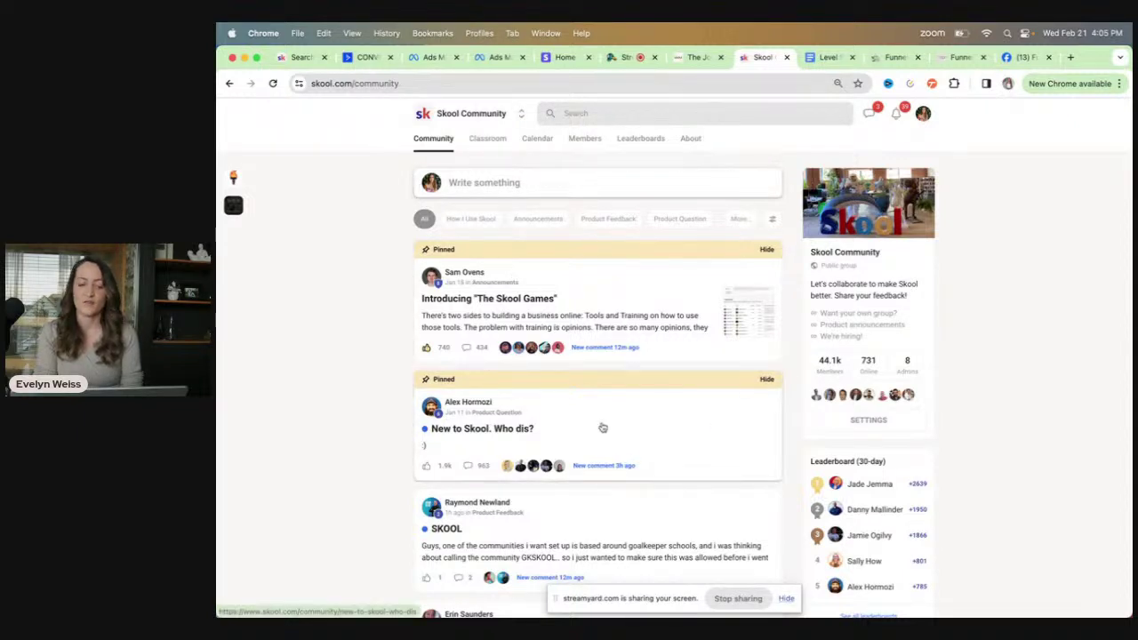
{"action": "left_click", "coordinate": [522, 113]}
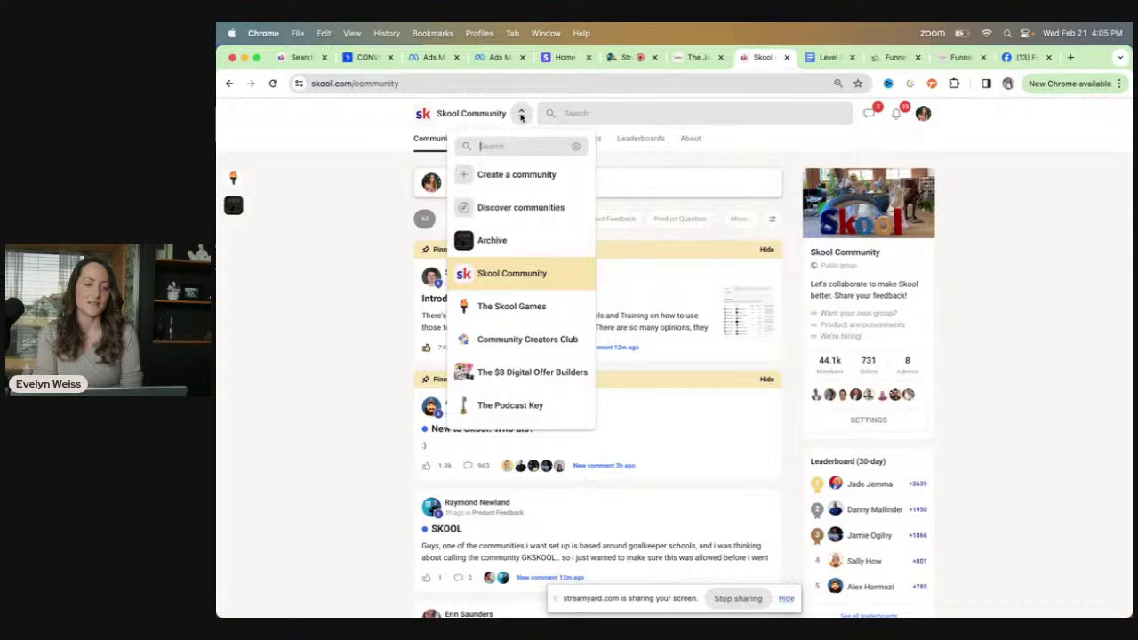
{"action": "left_click", "coordinate": [533, 181]}
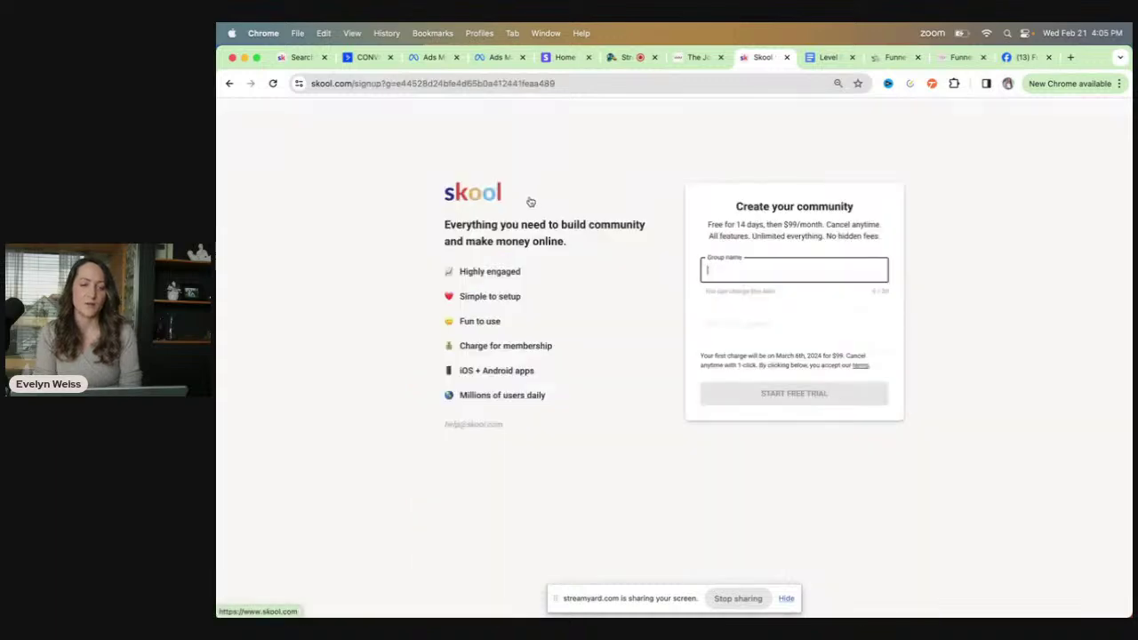
{"action": "left_click", "coordinate": [229, 82]}
Step: Open the Discover communities directory and look through the ranked communities on its first page
{"action": "left_click", "coordinate": [519, 114]}
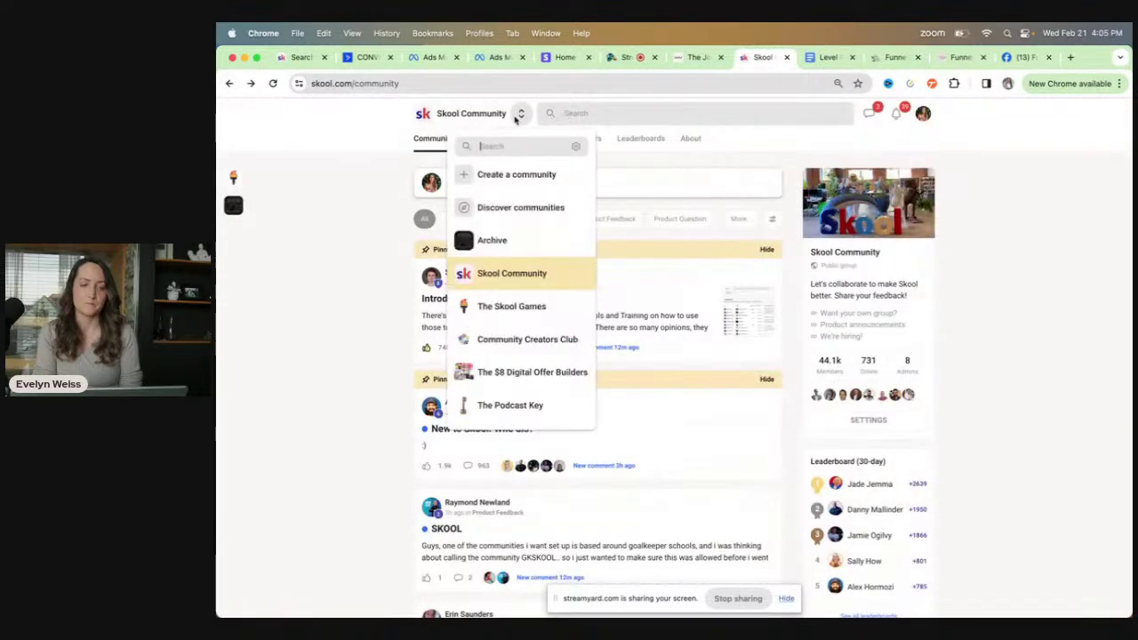
{"action": "left_click", "coordinate": [514, 206]}
{"action": "scroll", "coordinate": [514, 206], "scroll_direction": "down", "scroll_amount": 15}
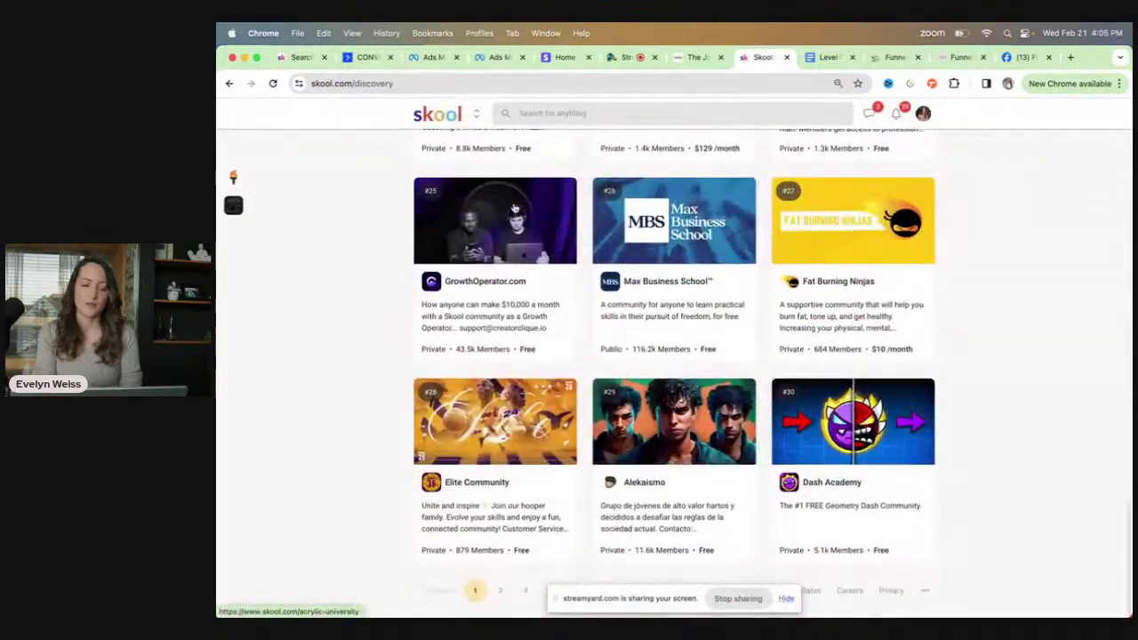
{"action": "scroll", "coordinate": [473, 338], "scroll_direction": "up", "scroll_amount": 15}
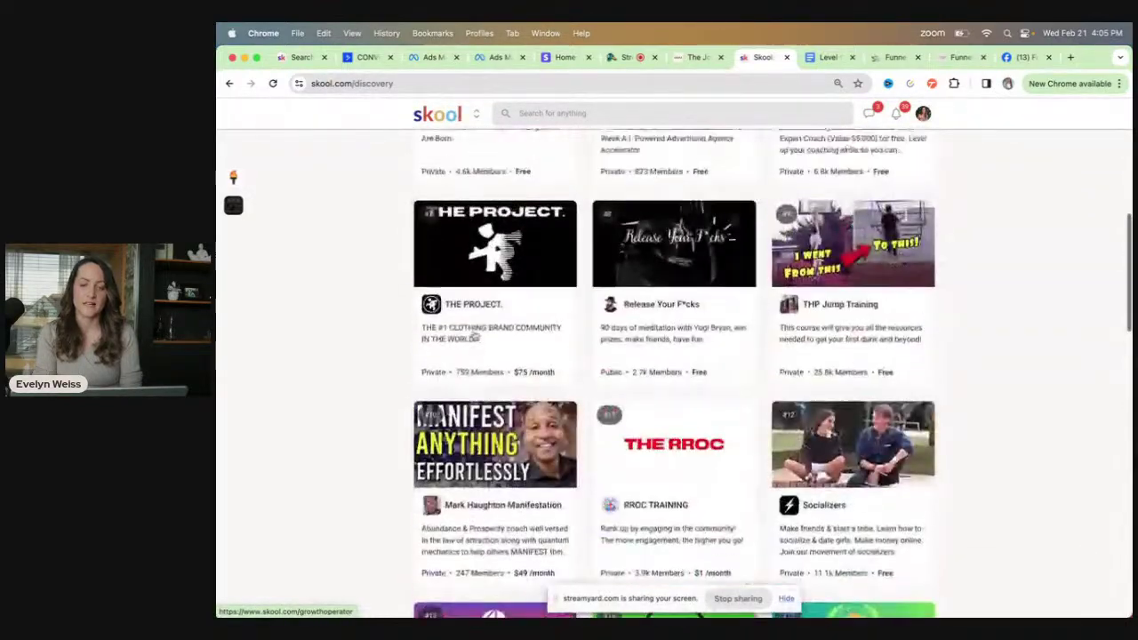
{"action": "scroll", "coordinate": [474, 336], "scroll_direction": "down", "scroll_amount": 20}
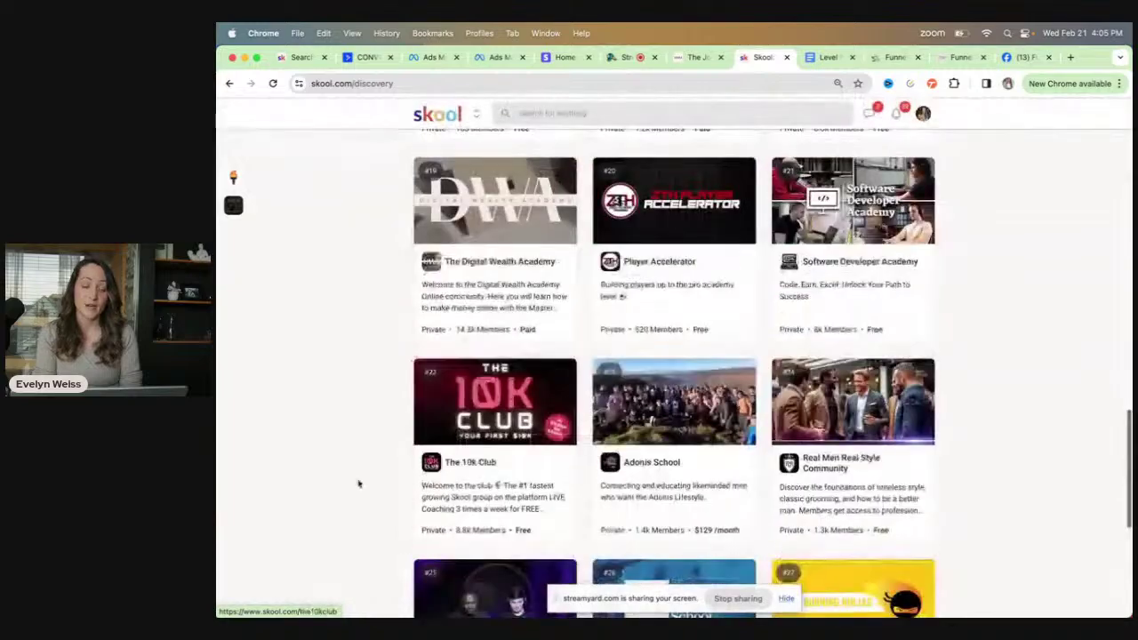
Step: Look through pages 3 and 2 of the directory to find The $8 Digital Offer Builders listing
{"action": "left_click", "coordinate": [525, 591]}
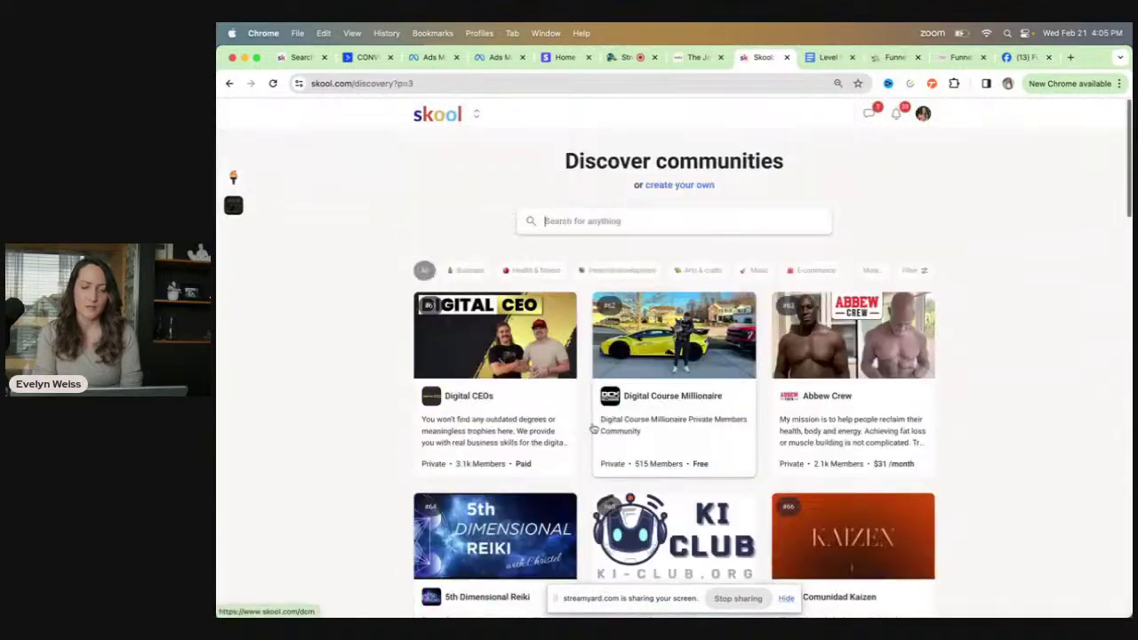
{"action": "scroll", "coordinate": [520, 604], "scroll_direction": "down", "scroll_amount": 10}
{"action": "scroll", "coordinate": [520, 612], "scroll_direction": "down", "scroll_amount": 5}
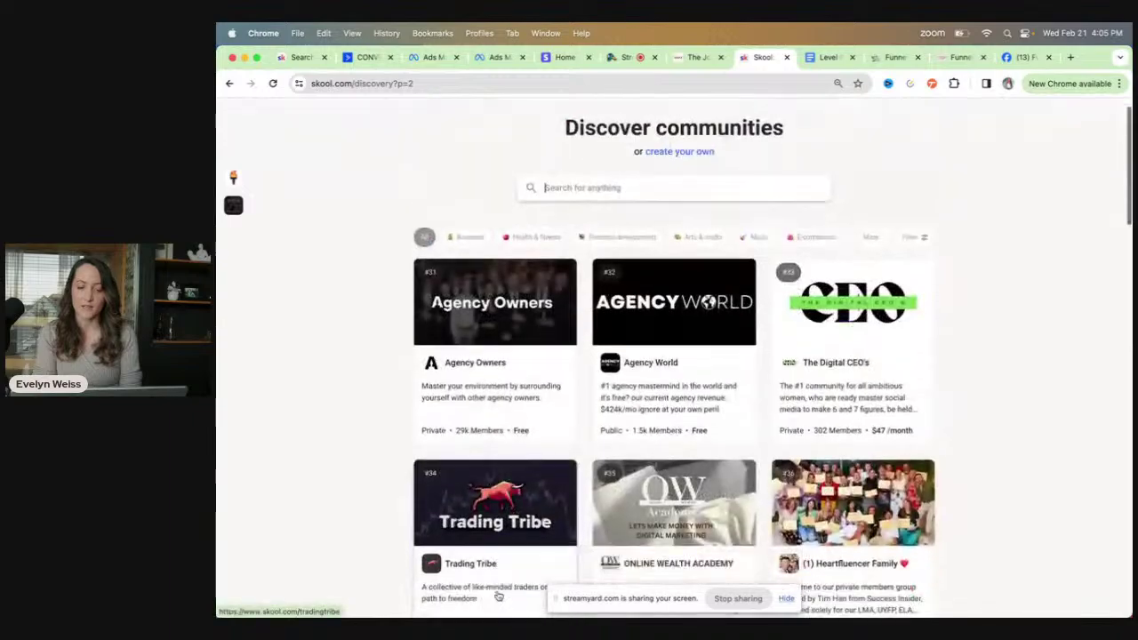
{"action": "scroll", "coordinate": [499, 596], "scroll_direction": "down", "scroll_amount": 15}
{"action": "scroll", "coordinate": [498, 597], "scroll_direction": "down", "scroll_amount": 4}
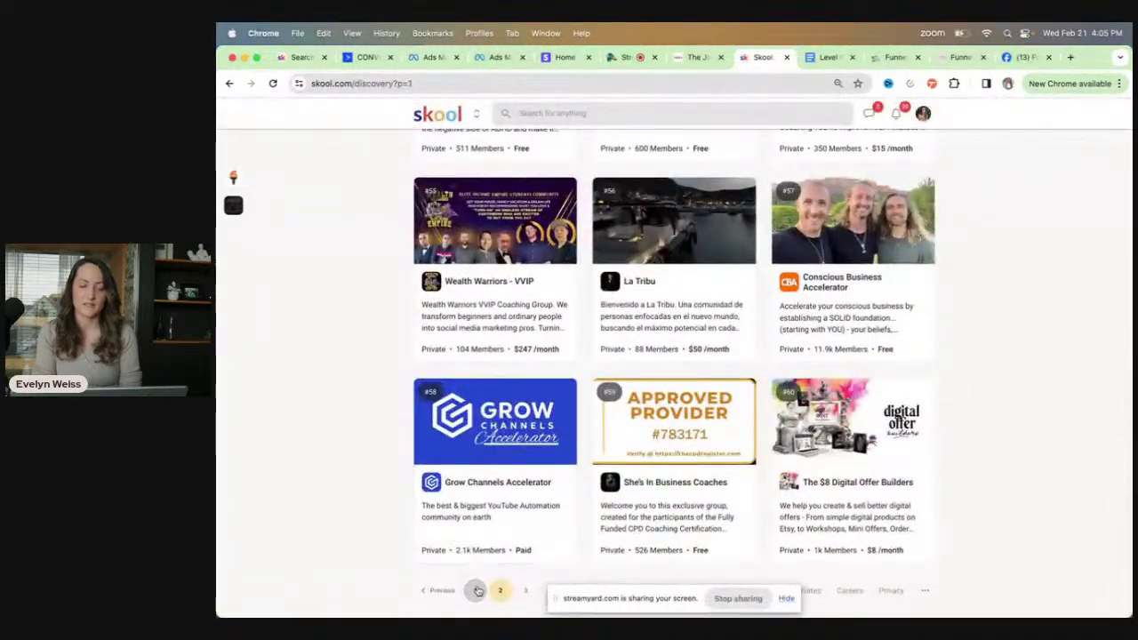
Step: Return to page 1 of the directory and look over the top-ranked communities
{"action": "left_click", "coordinate": [476, 589]}
{"action": "scroll", "coordinate": [477, 590], "scroll_direction": "down", "scroll_amount": 3}
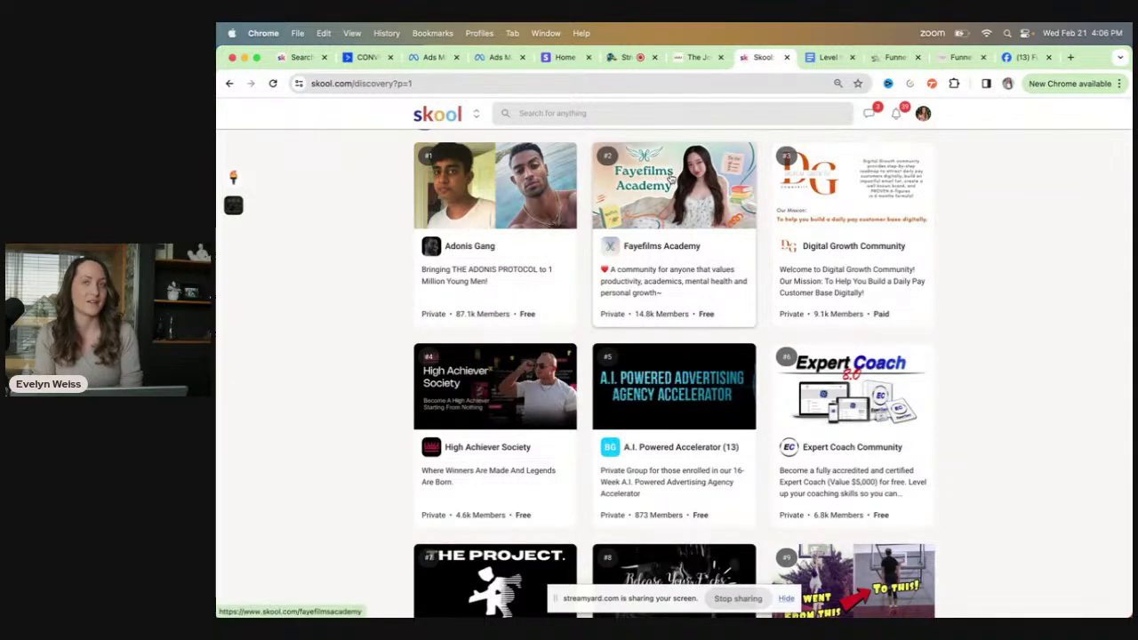
{"action": "scroll", "coordinate": [658, 177], "scroll_direction": "down", "scroll_amount": 3}
{"action": "scroll", "coordinate": [676, 187], "scroll_direction": "up", "scroll_amount": 5}
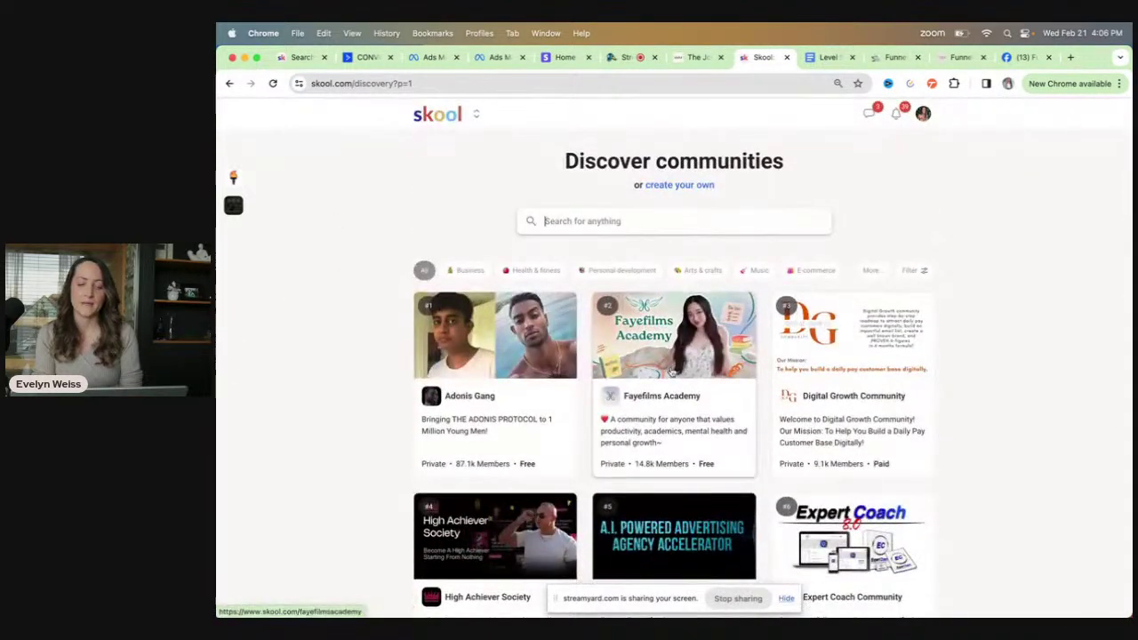
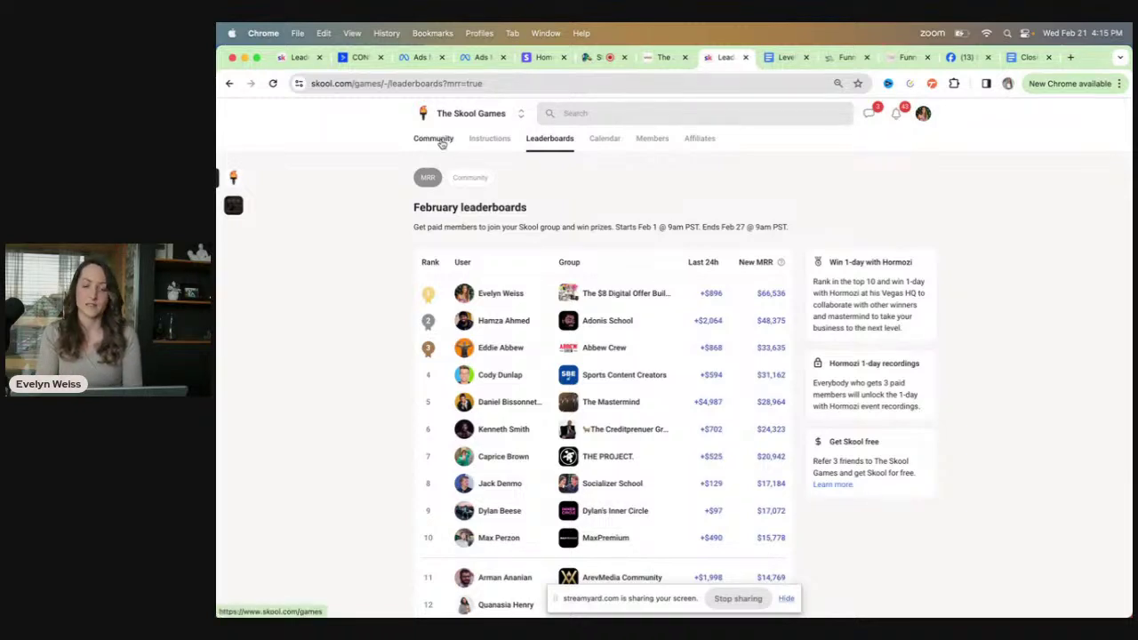
Step: Switch to The $8 Digital Offer Builders community and review the subscription prices in its group settings
{"action": "left_click", "coordinate": [436, 138]}
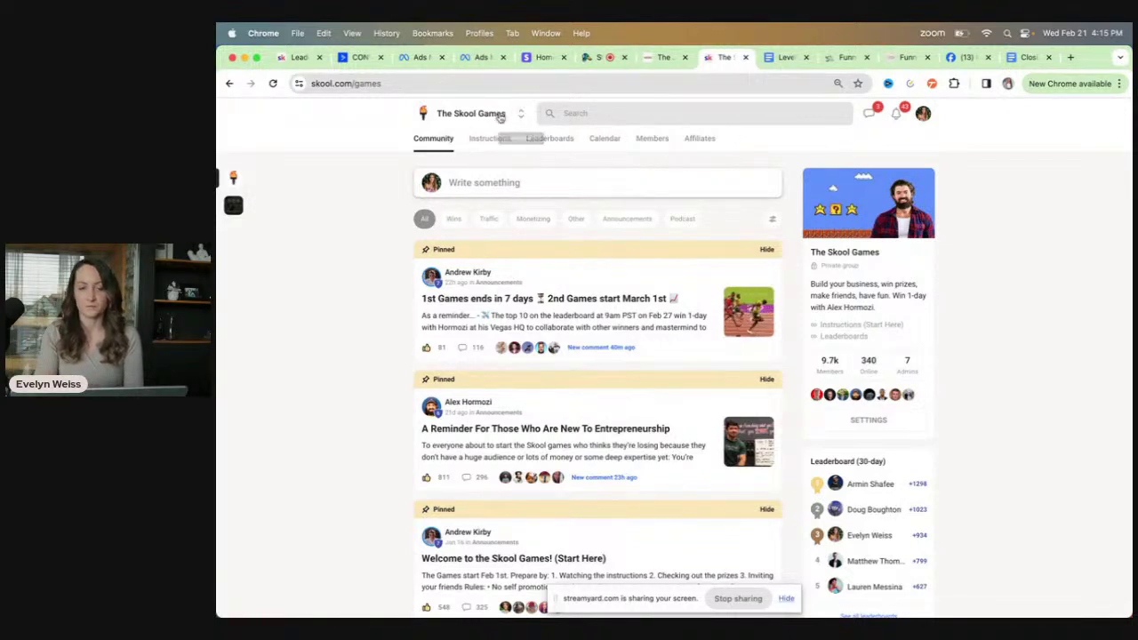
{"action": "left_click", "coordinate": [520, 113]}
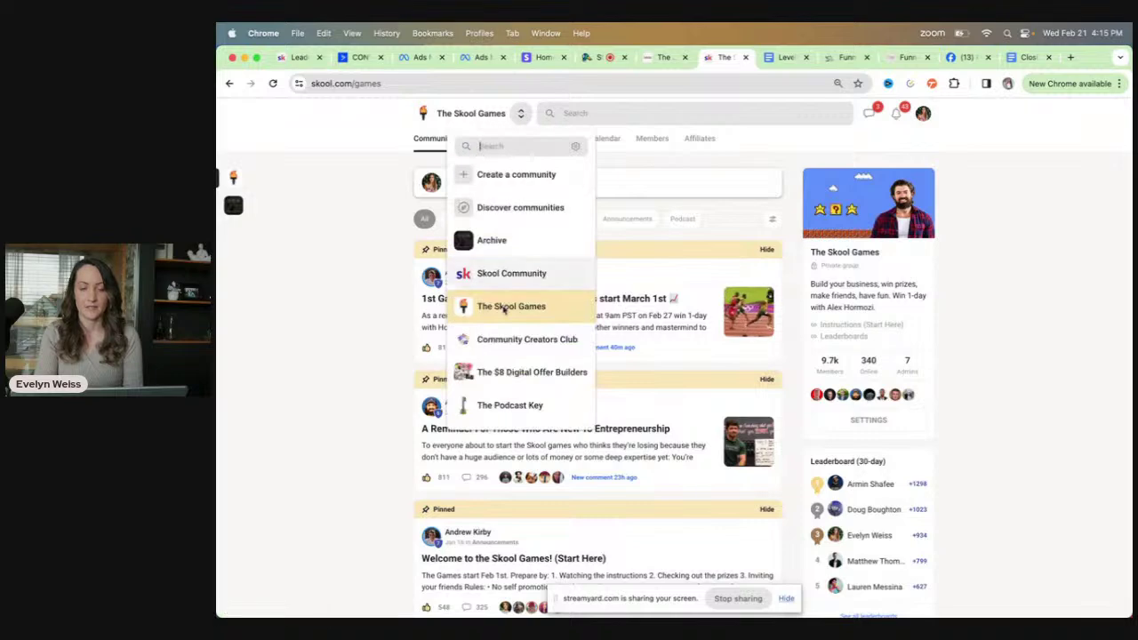
{"action": "left_click", "coordinate": [500, 371]}
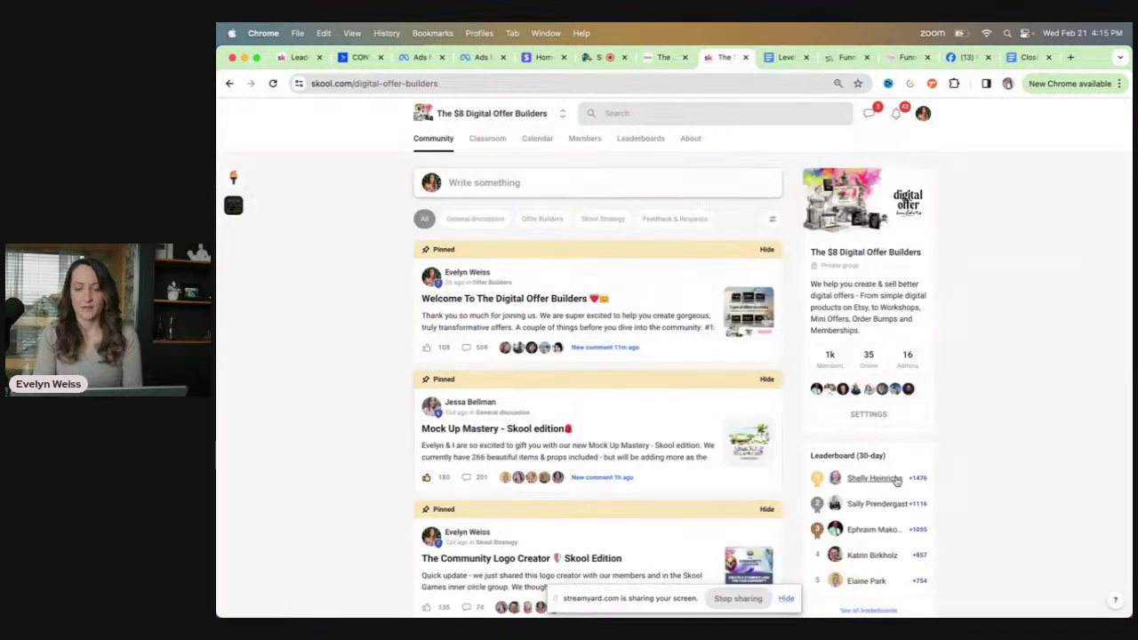
{"action": "left_click", "coordinate": [868, 415]}
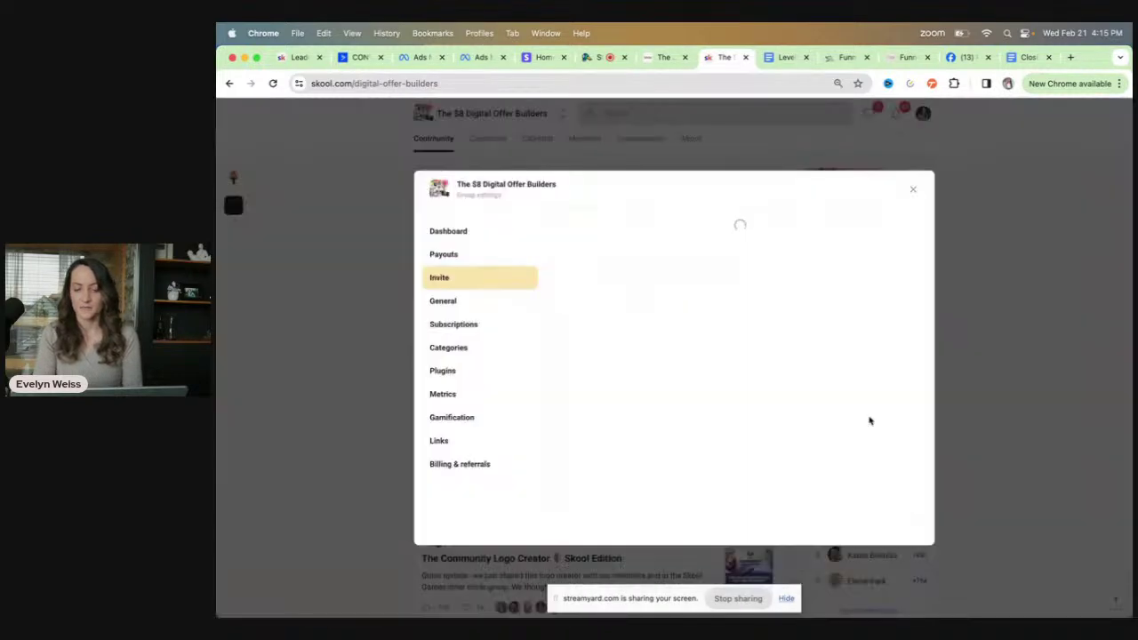
{"action": "left_click", "coordinate": [454, 324]}
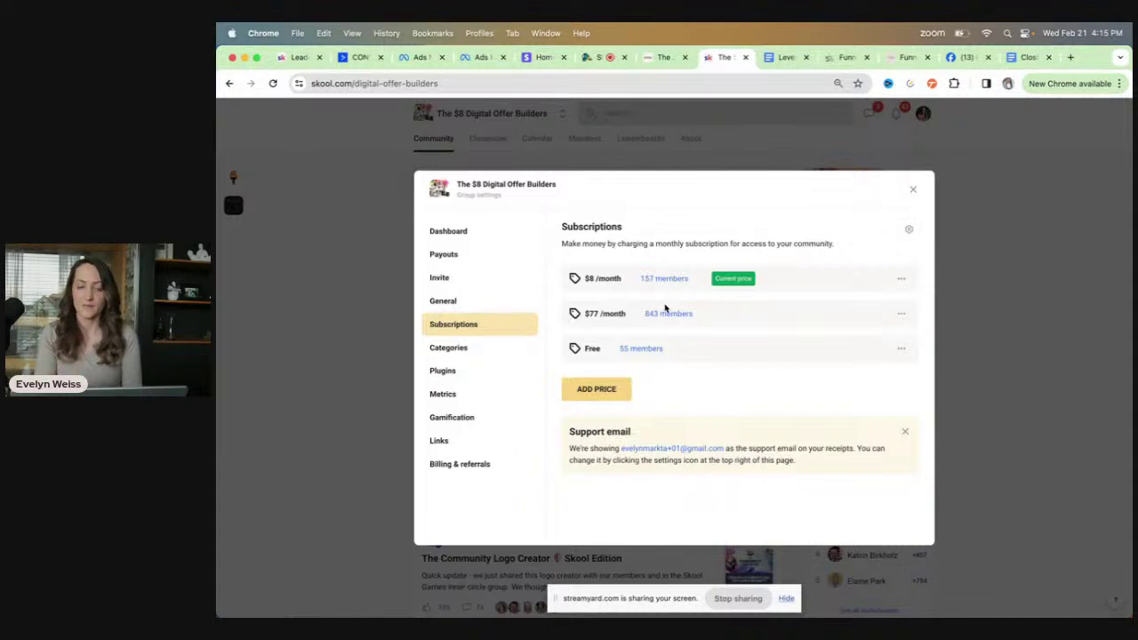
{"action": "left_click", "coordinate": [1008, 277]}
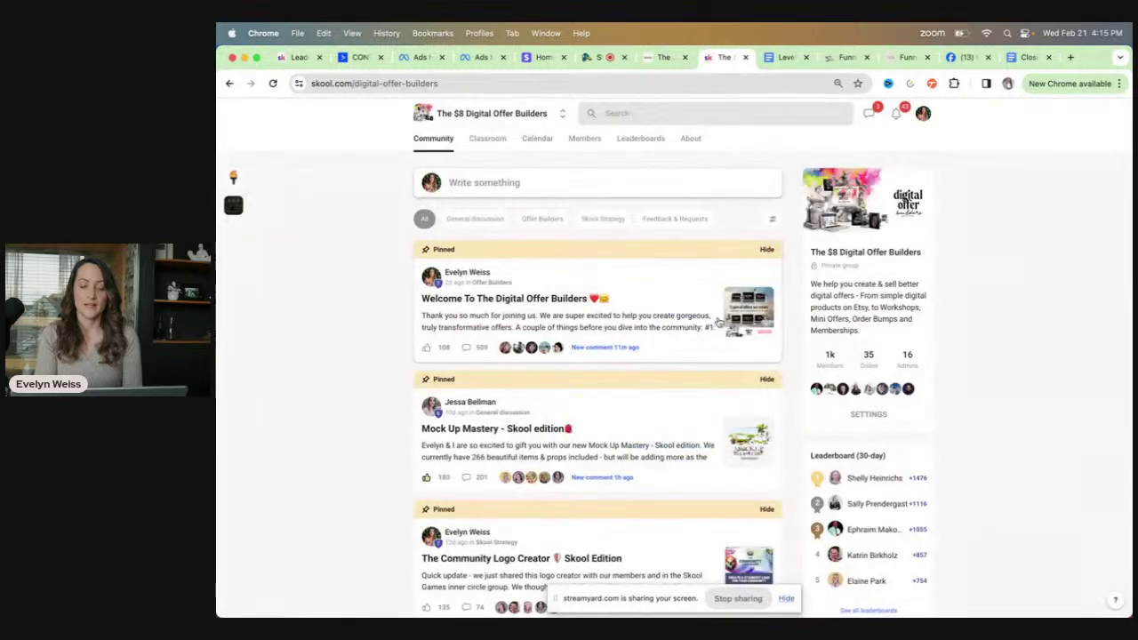
Step: Switch to Facebook Ads Manager, try filtering the ad sets by campaign name containing "offer" instead of "final sale", and clear that filter
{"action": "left_click", "coordinate": [421, 58]}
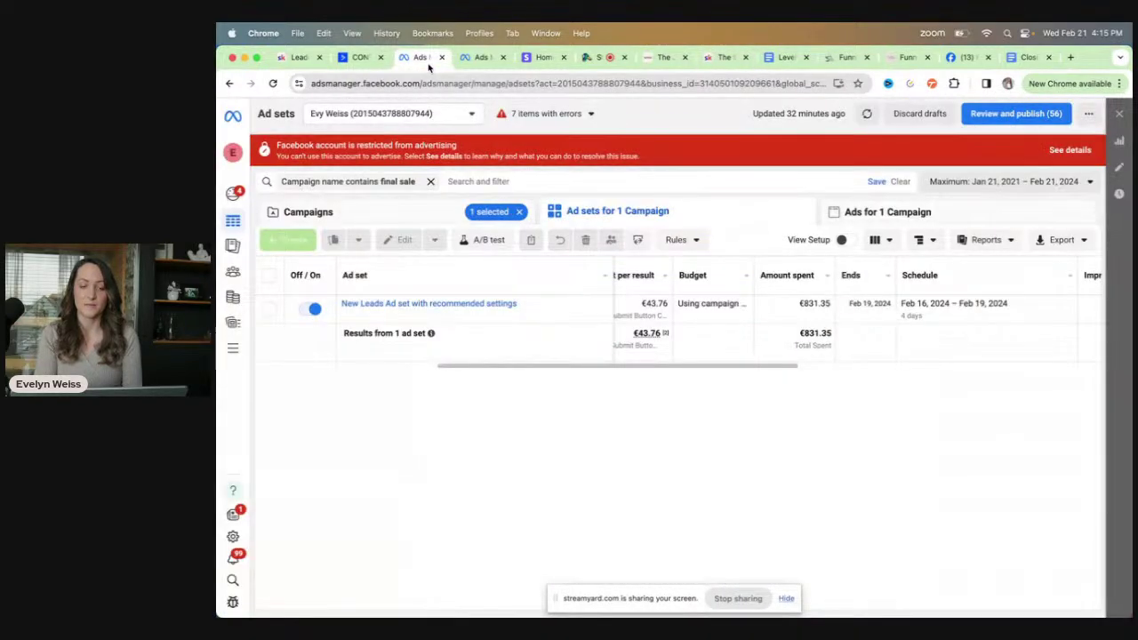
{"action": "left_click", "coordinate": [430, 182]}
{"action": "type", "text": "off"}
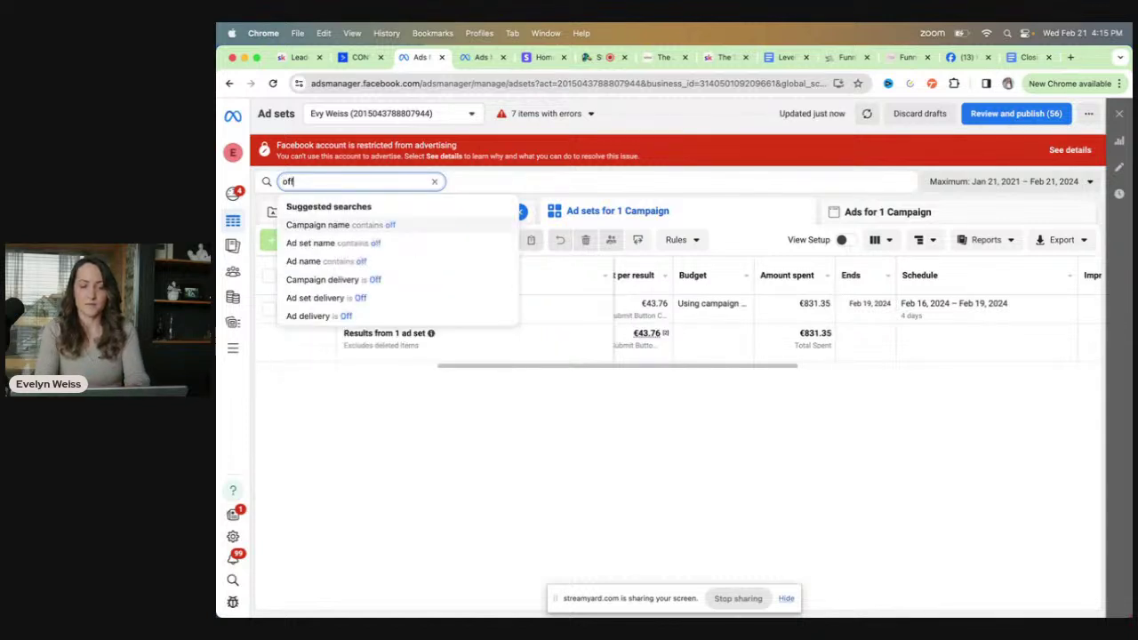
{"action": "type", "text": "er"}
{"action": "key", "text": "Return"}
{"action": "left_click", "coordinate": [368, 465]}
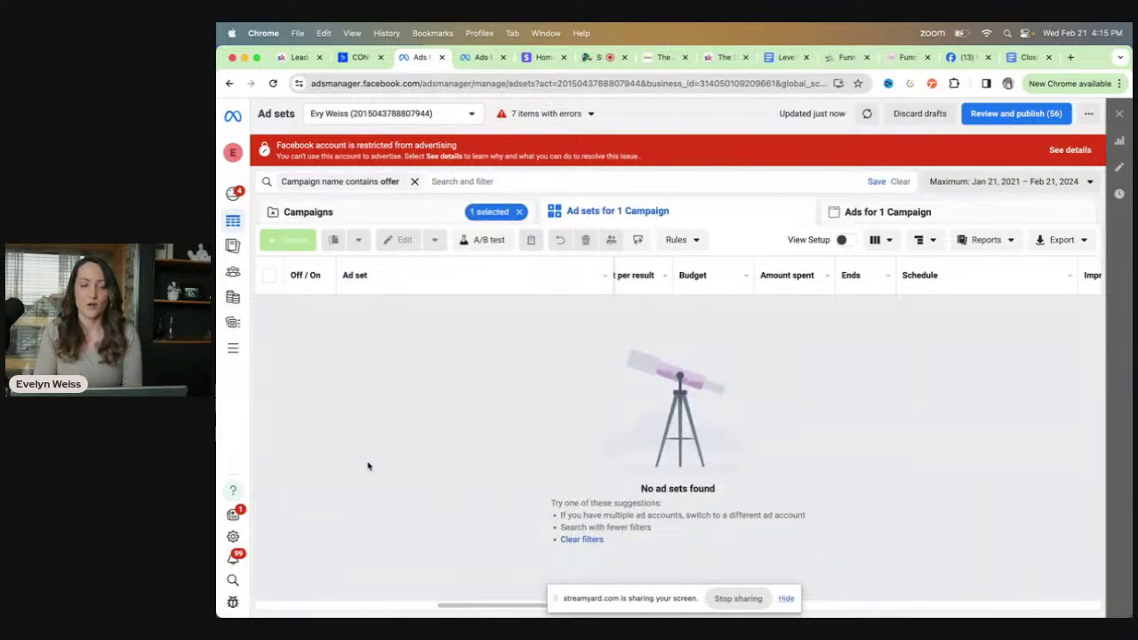
{"action": "right_click", "coordinate": [421, 182]}
{"action": "left_click", "coordinate": [415, 181]}
{"action": "left_click", "coordinate": [415, 182]}
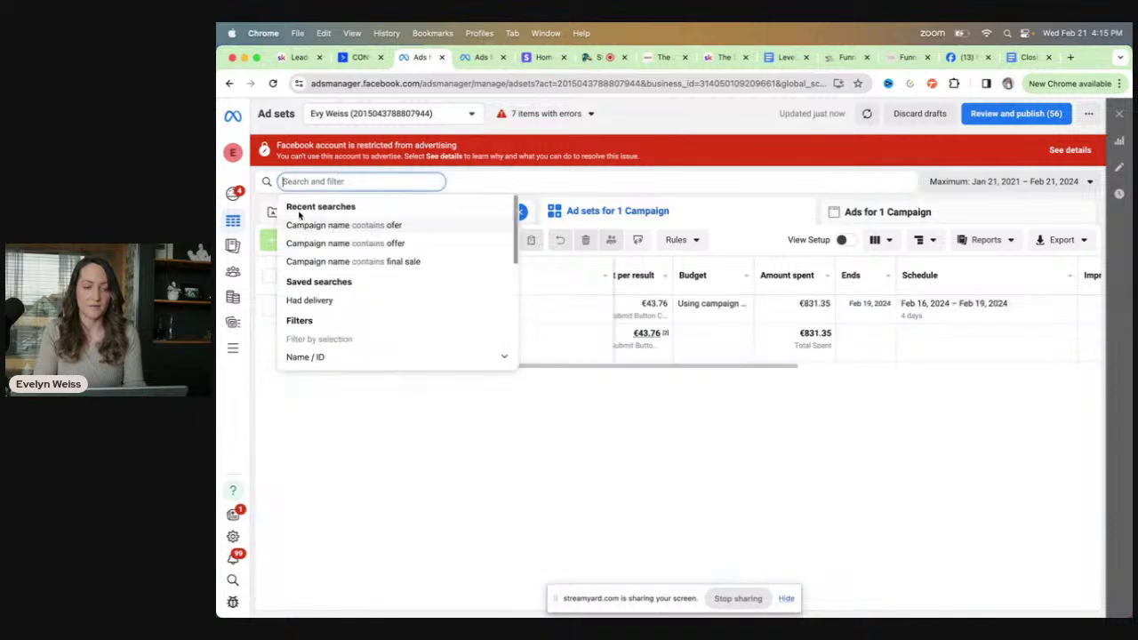
Step: Show the campaign list and filter it by campaign name containing "offer"
{"action": "left_click", "coordinate": [310, 213]}
{"action": "left_click", "coordinate": [320, 182]}
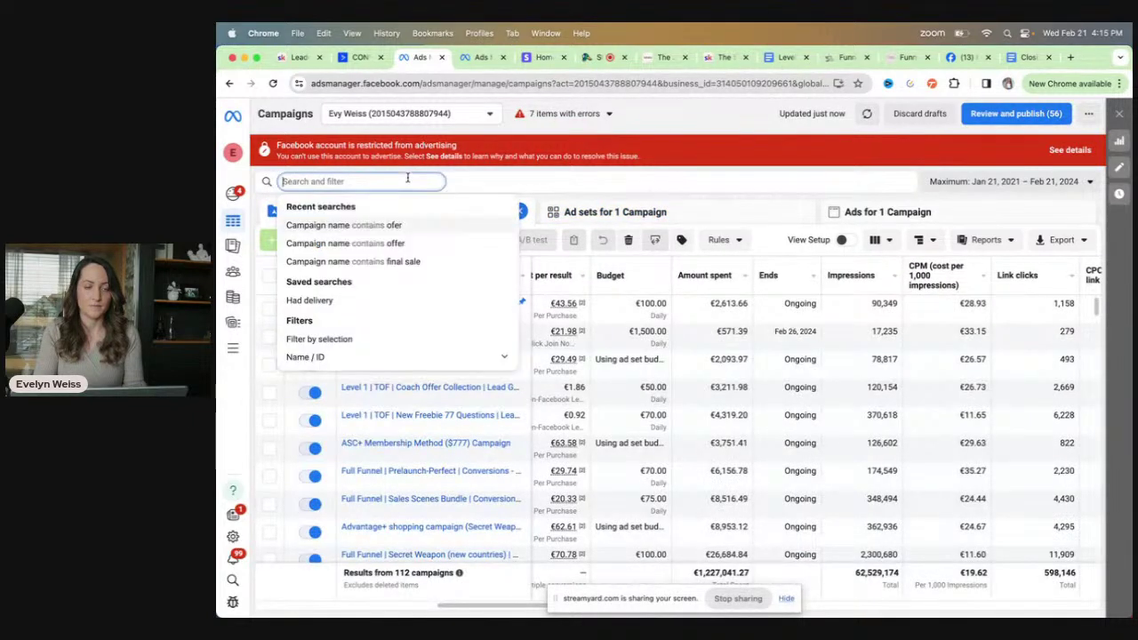
{"action": "type", "text": "offer"}
{"action": "key", "text": "Return"}
{"action": "left_click", "coordinate": [470, 533]}
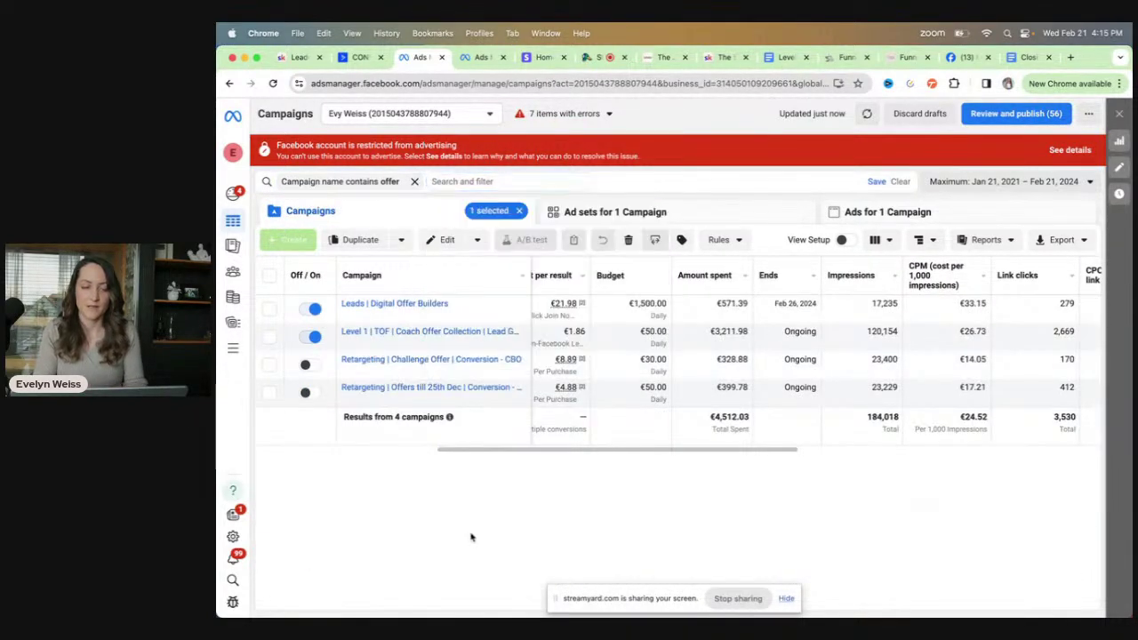
Step: Compare the new MRR on The Skool Games leaderboards with the amount spent on the Leads | Digital Offer Builders campaign in Ads Manager
{"action": "left_click", "coordinate": [296, 57]}
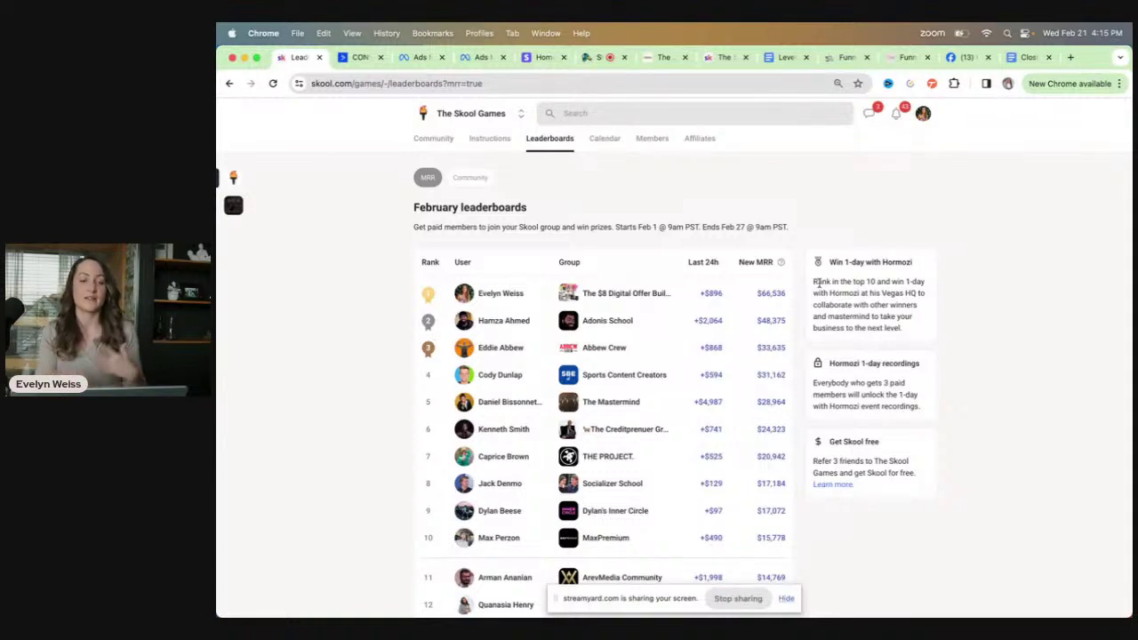
{"action": "left_click", "coordinate": [420, 57]}
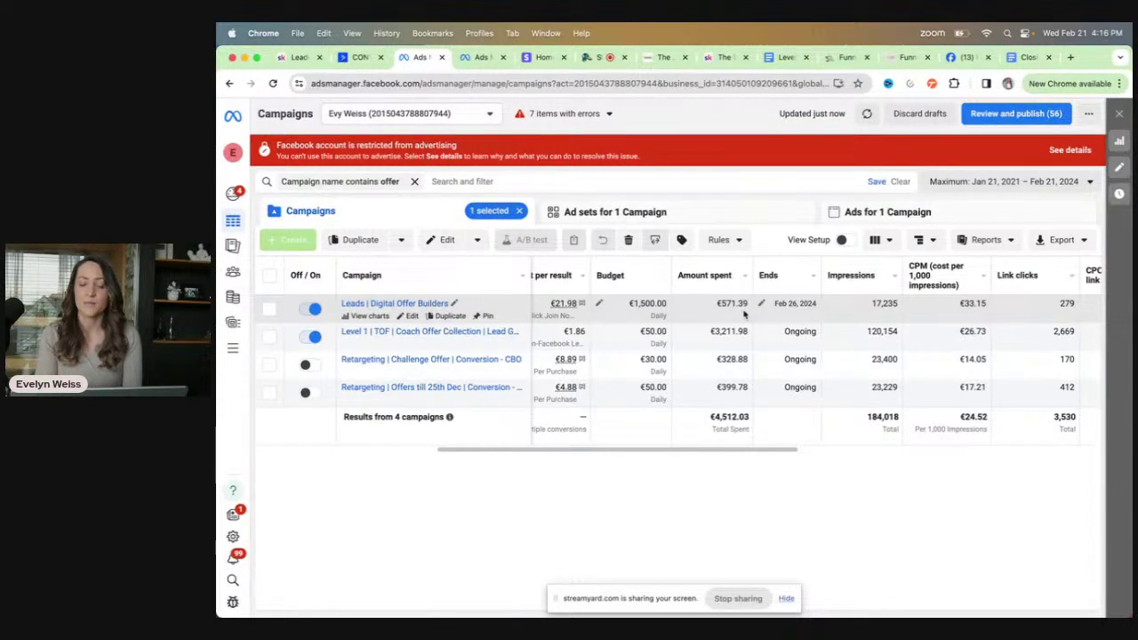
Step: Check The Skool Games leaderboards again against the campaign's spend, and return to the campaign list in Ads Manager
{"action": "scroll", "coordinate": [744, 313], "scroll_direction": "right", "scroll_amount": 3}
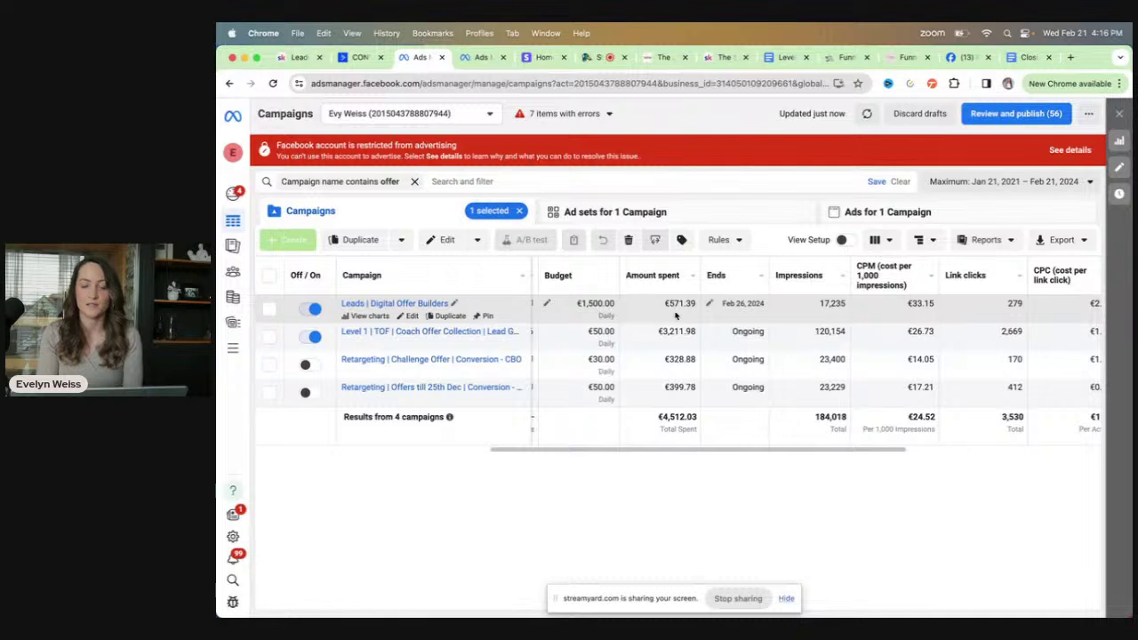
{"action": "key", "text": "super+1"}
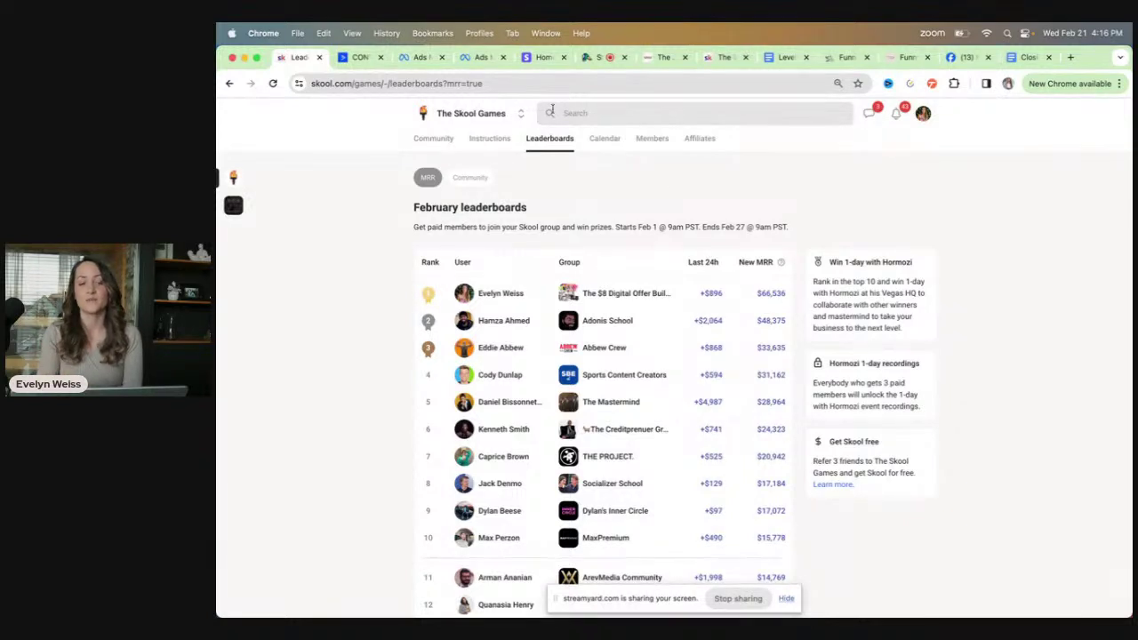
{"action": "left_click", "coordinate": [419, 57]}
Step: Preview the Video - Version A ad of the Leads | Digital Offer Builders campaign and return to the campaign list
{"action": "left_click", "coordinate": [270, 308]}
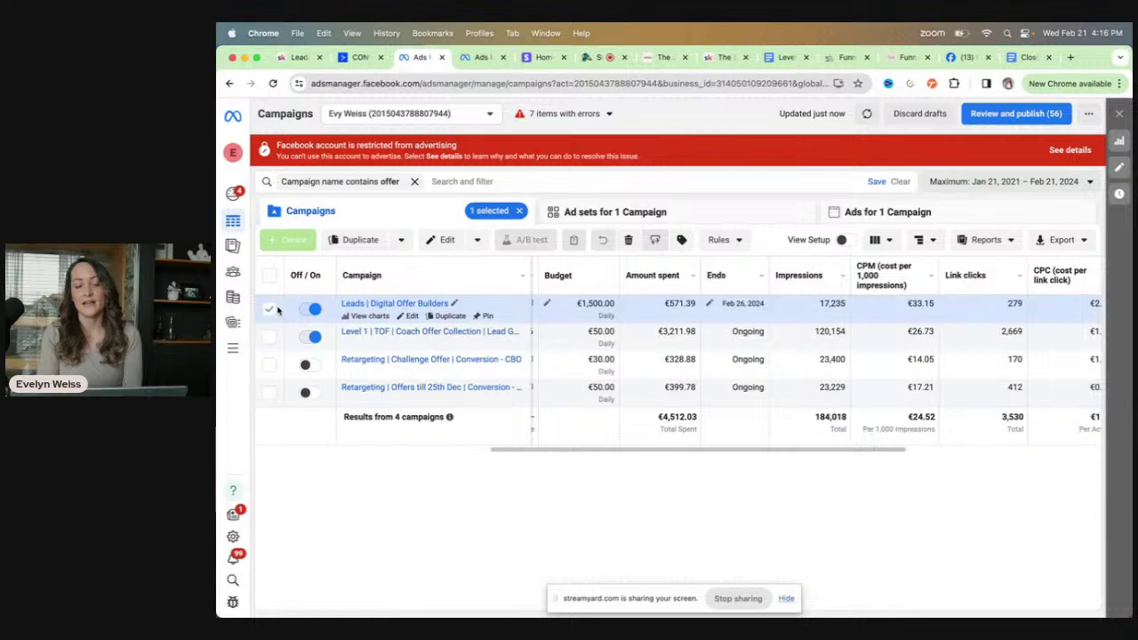
{"action": "left_click", "coordinate": [924, 212]}
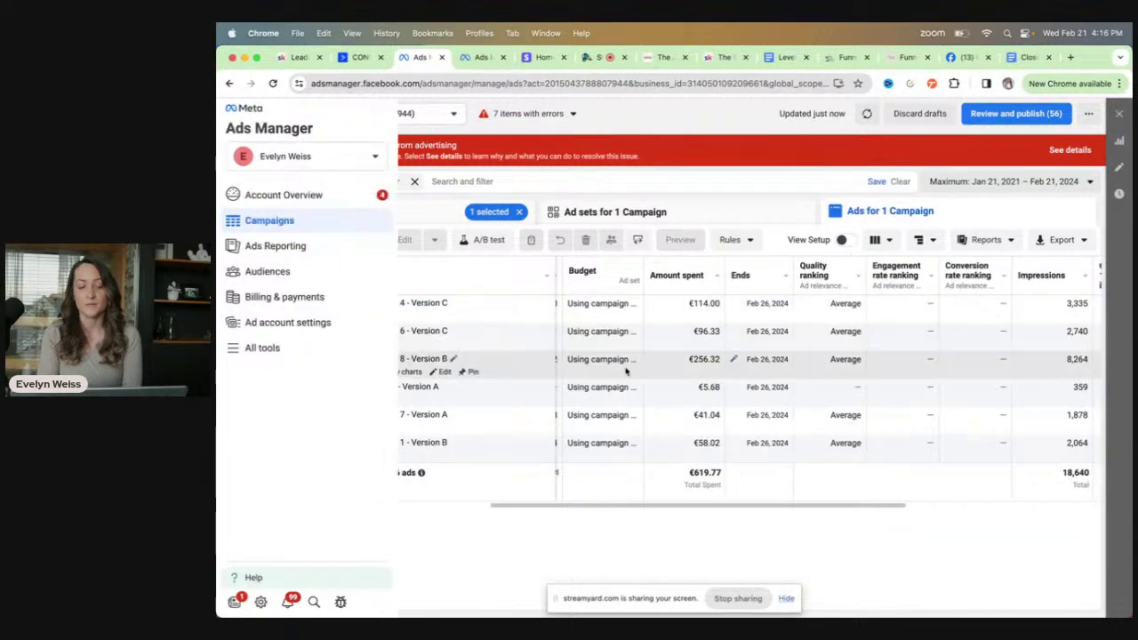
{"action": "left_click", "coordinate": [269, 392]}
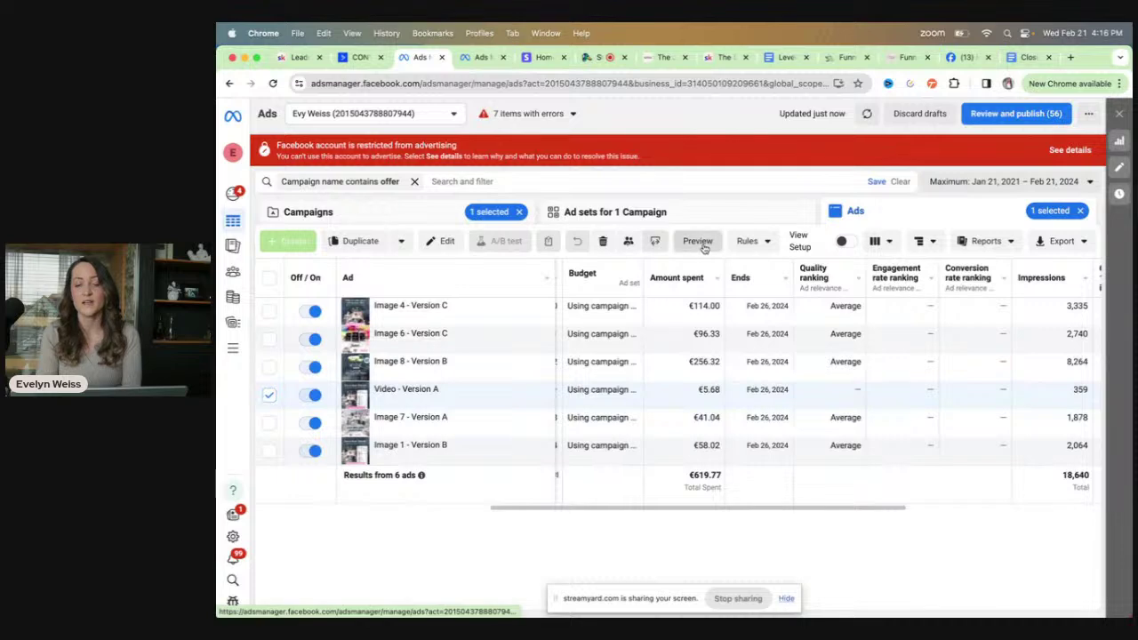
{"action": "left_click", "coordinate": [702, 246]}
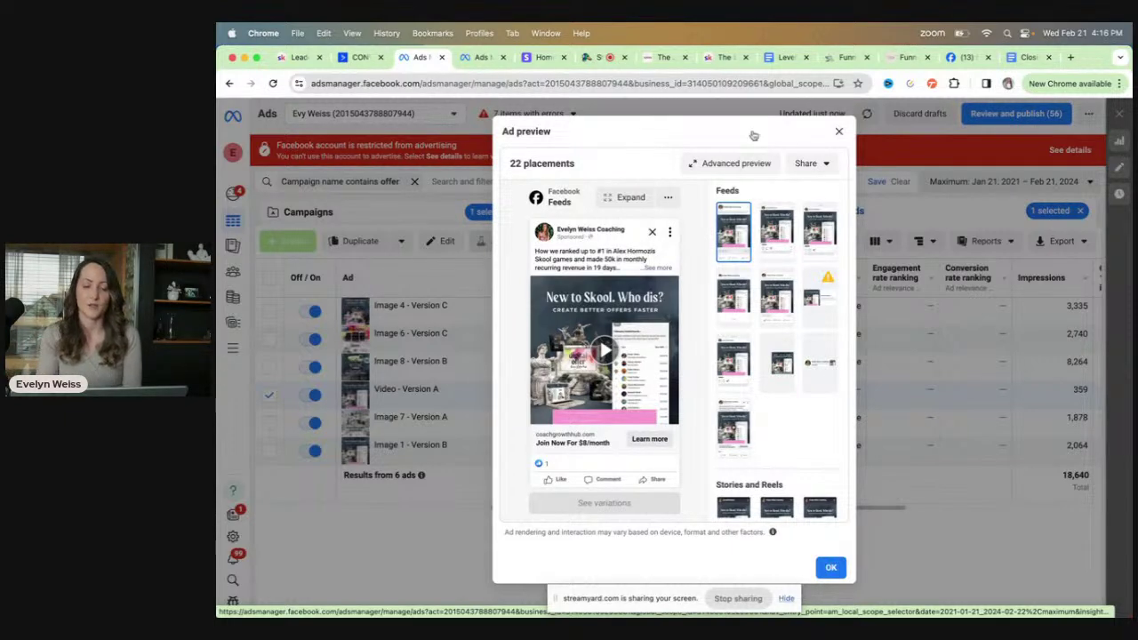
{"action": "left_click", "coordinate": [839, 131]}
{"action": "left_click", "coordinate": [379, 215]}
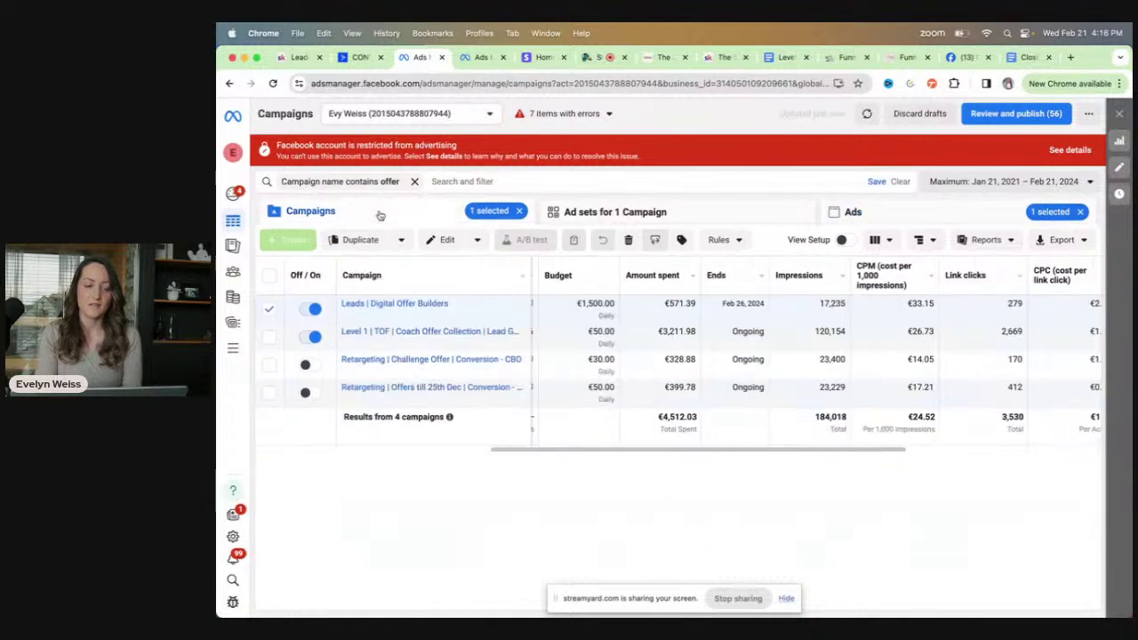
Step: Open the sales page coachgrowthhub.com/the-digital-offer-builders in a new browser tab
{"action": "left_click", "coordinate": [1070, 57]}
{"action": "type", "text": "co"}
{"action": "key", "text": "BackSpace"}
{"action": "key", "text": "BackSpace"}
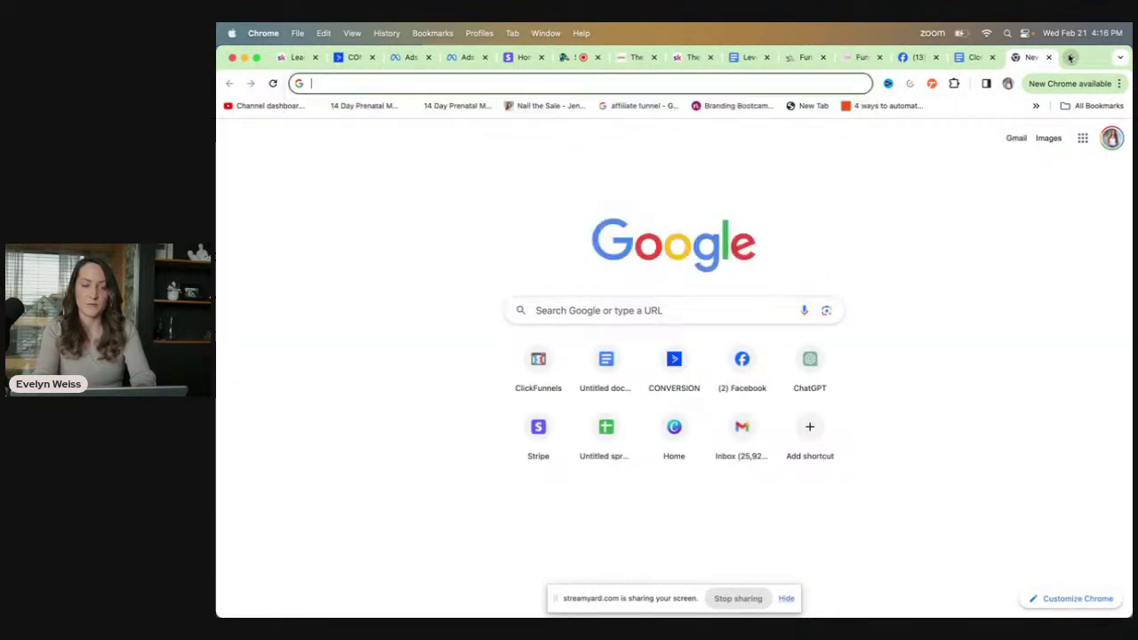
{"action": "type", "text": "coach"}
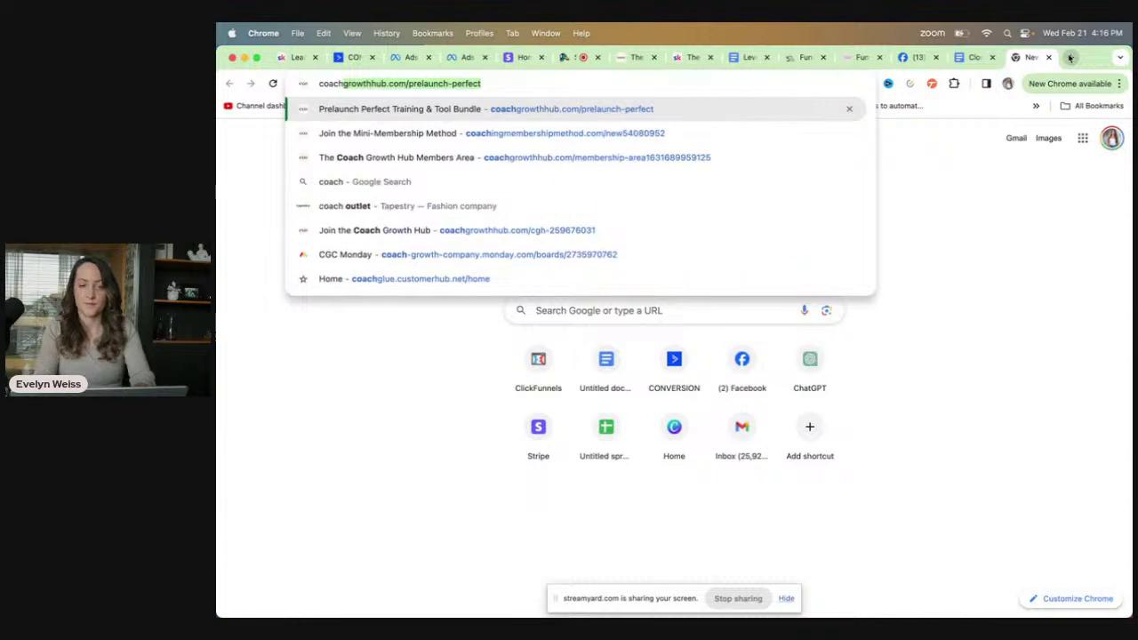
{"action": "key", "text": "Right"}
{"action": "key", "text": "BackSpace"}
{"action": "key", "text": "BackSpace"}
{"action": "key", "text": "BackSpace"}
{"action": "key", "text": "BackSpace"}
{"action": "key", "text": "BackSpace"}
{"action": "key", "text": "BackSpace"}
{"action": "key", "text": "BackSpace"}
{"action": "key", "text": "BackSpace"}
{"action": "key", "text": "BackSpace"}
{"action": "key", "text": "BackSpace"}
{"action": "key", "text": "BackSpace"}
{"action": "key", "text": "BackSpace"}
{"action": "key", "text": "BackSpace"}
{"action": "key", "text": "BackSpace"}
{"action": "key", "text": "BackSpace"}
{"action": "key", "text": "BackSpace"}
{"action": "key", "text": "BackSpace"}
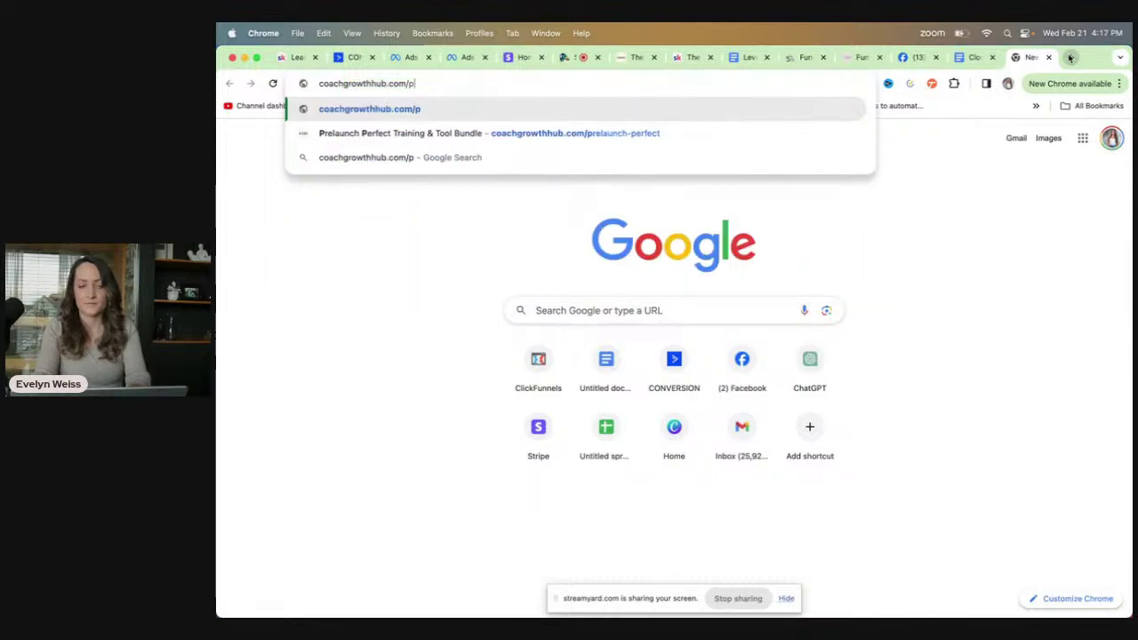
{"action": "type", "text": "the"}
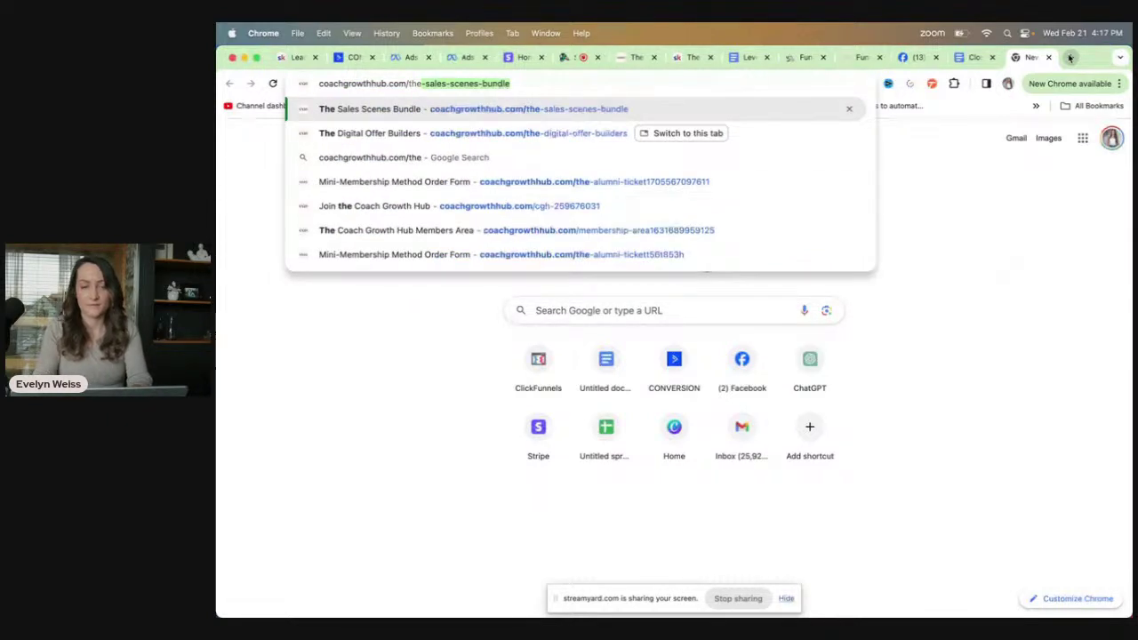
{"action": "key", "text": "Down"}
{"action": "key", "text": "Return"}
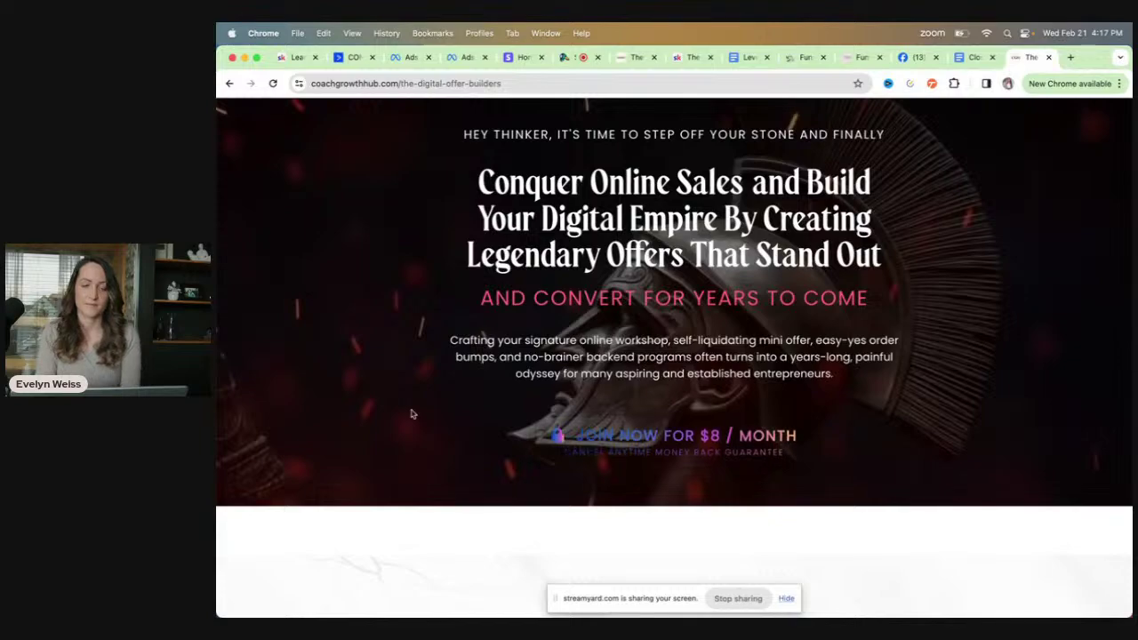
Step: Review the Digital Offer Builders sales page and follow its Join Now for $8 / Month link to the Skool community
{"action": "scroll", "coordinate": [342, 487], "scroll_direction": "down", "scroll_amount": 2}
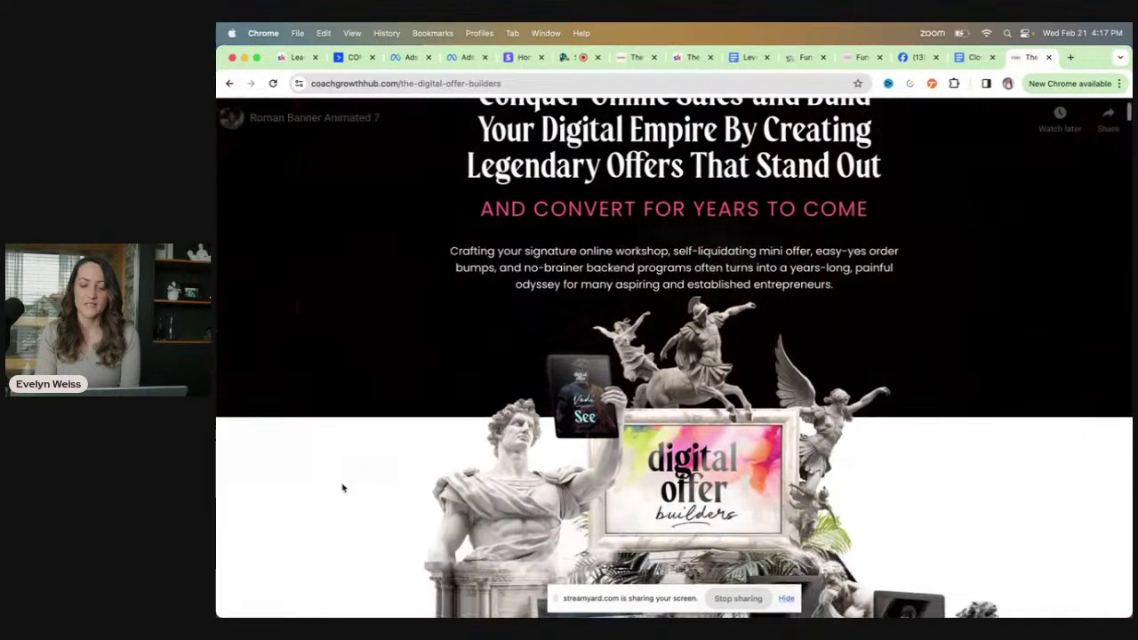
{"action": "scroll", "coordinate": [342, 488], "scroll_direction": "up", "scroll_amount": 2}
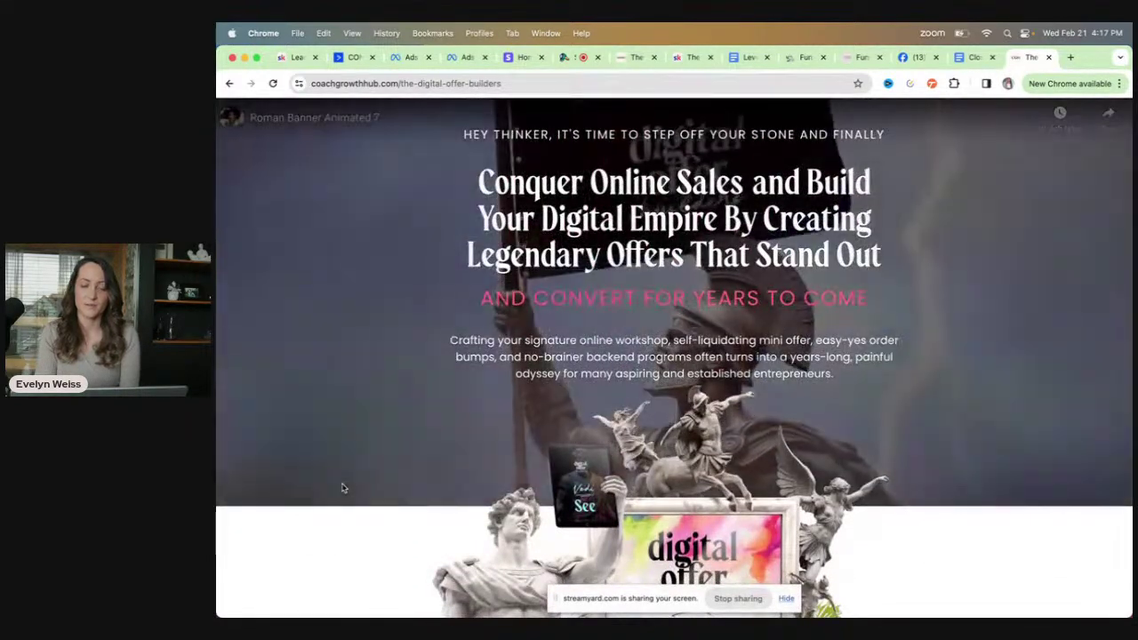
{"action": "scroll", "coordinate": [342, 487], "scroll_direction": "down", "scroll_amount": 8}
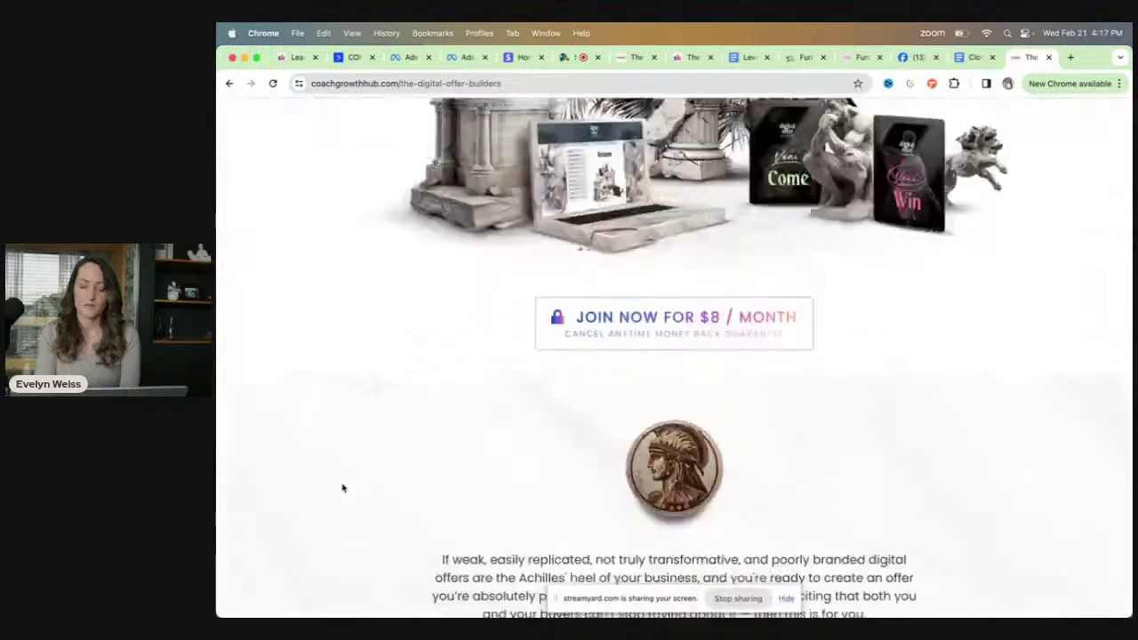
{"action": "scroll", "coordinate": [342, 487], "scroll_direction": "down", "scroll_amount": 20}
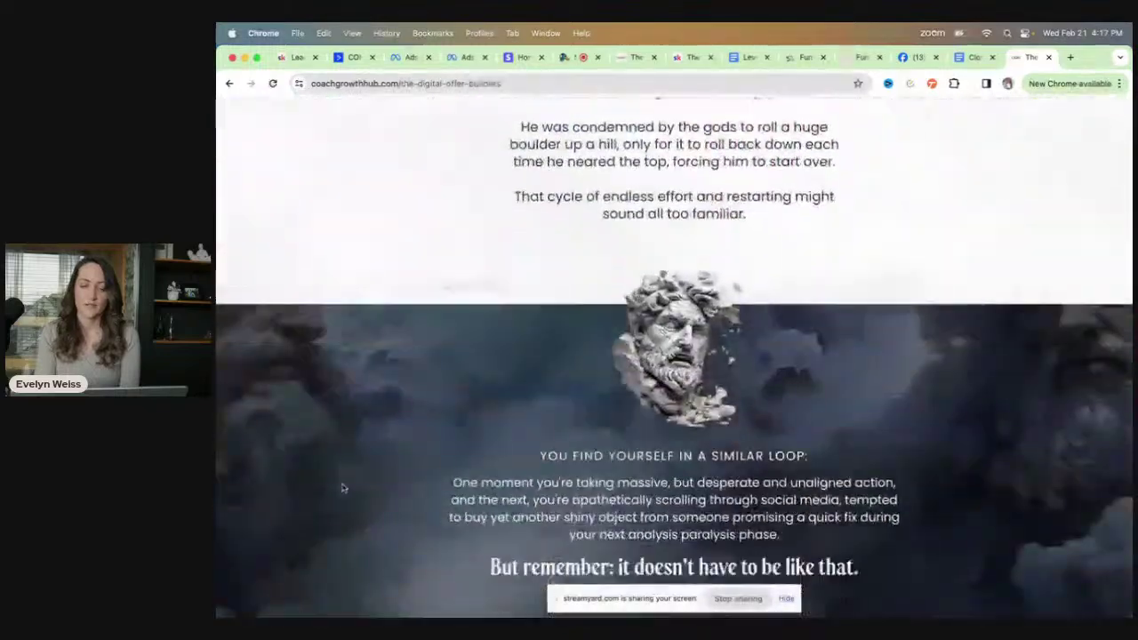
{"action": "scroll", "coordinate": [343, 487], "scroll_direction": "down", "scroll_amount": 20}
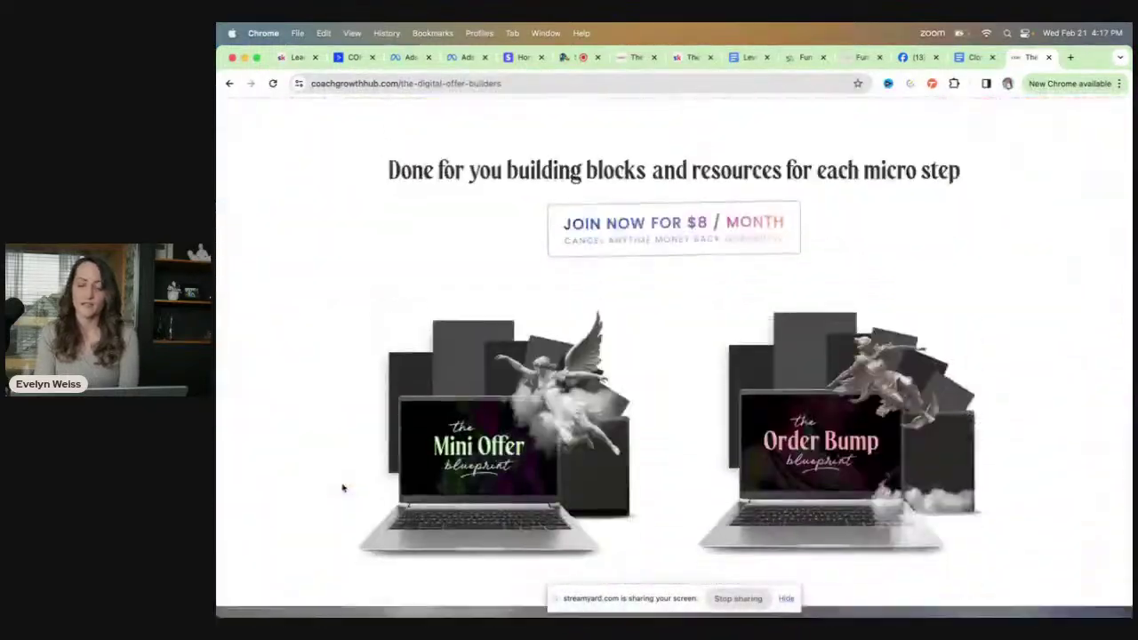
{"action": "scroll", "coordinate": [343, 487], "scroll_direction": "down", "scroll_amount": 5}
{"action": "scroll", "coordinate": [342, 487], "scroll_direction": "up", "scroll_amount": 6}
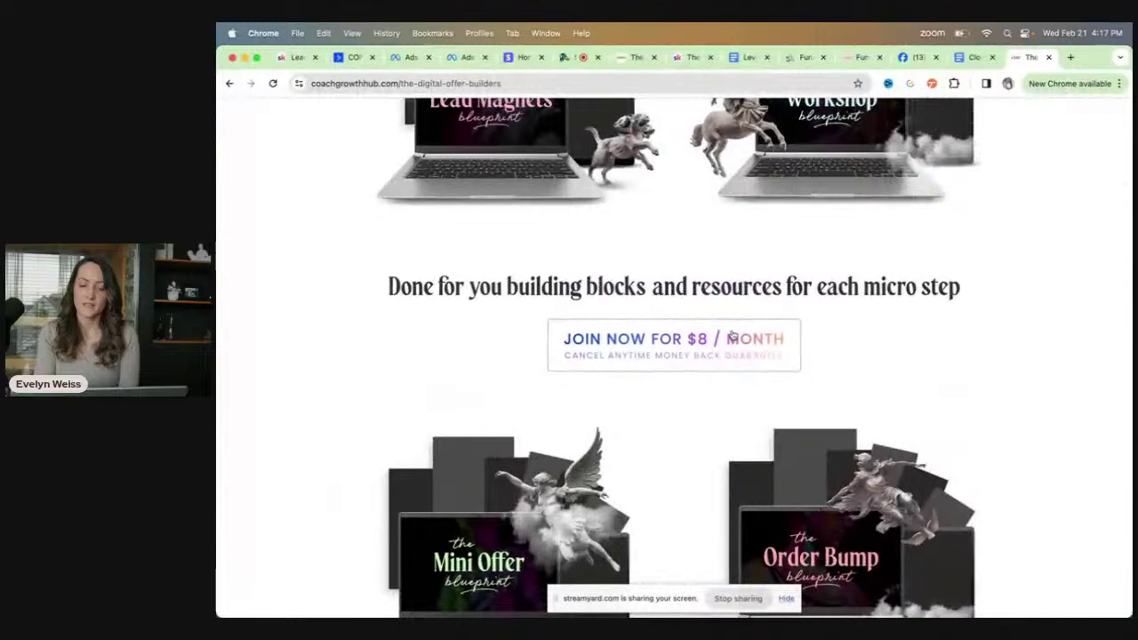
{"action": "left_click", "coordinate": [732, 337]}
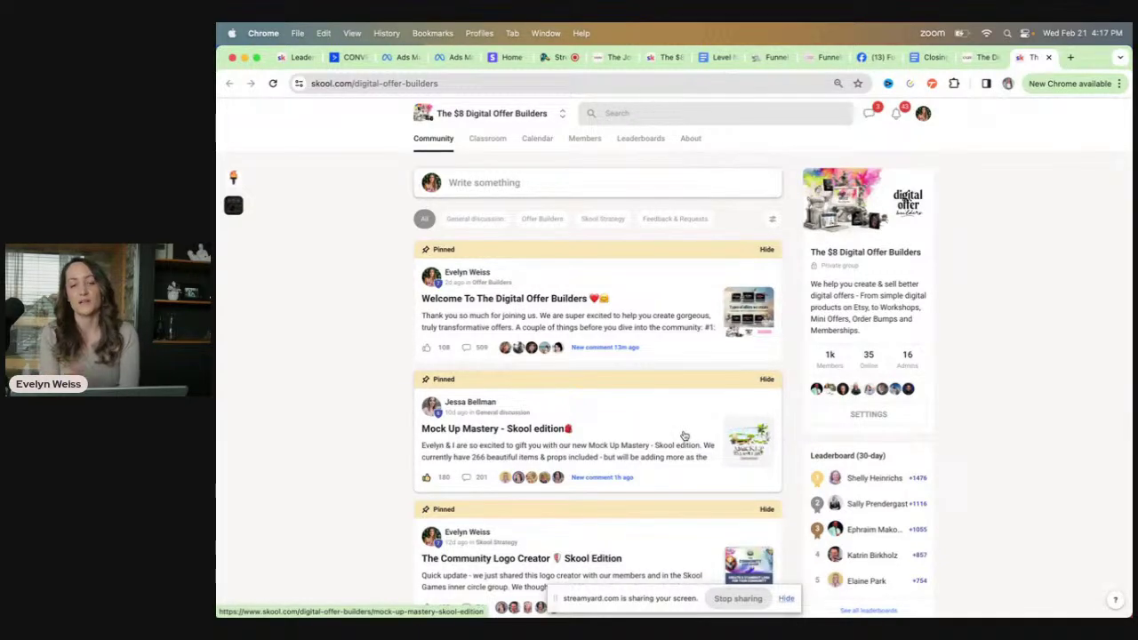
Step: Switch back to Ads Manager and review the results and cost per result of the selected campaign's ad set
{"action": "left_click", "coordinate": [400, 57]}
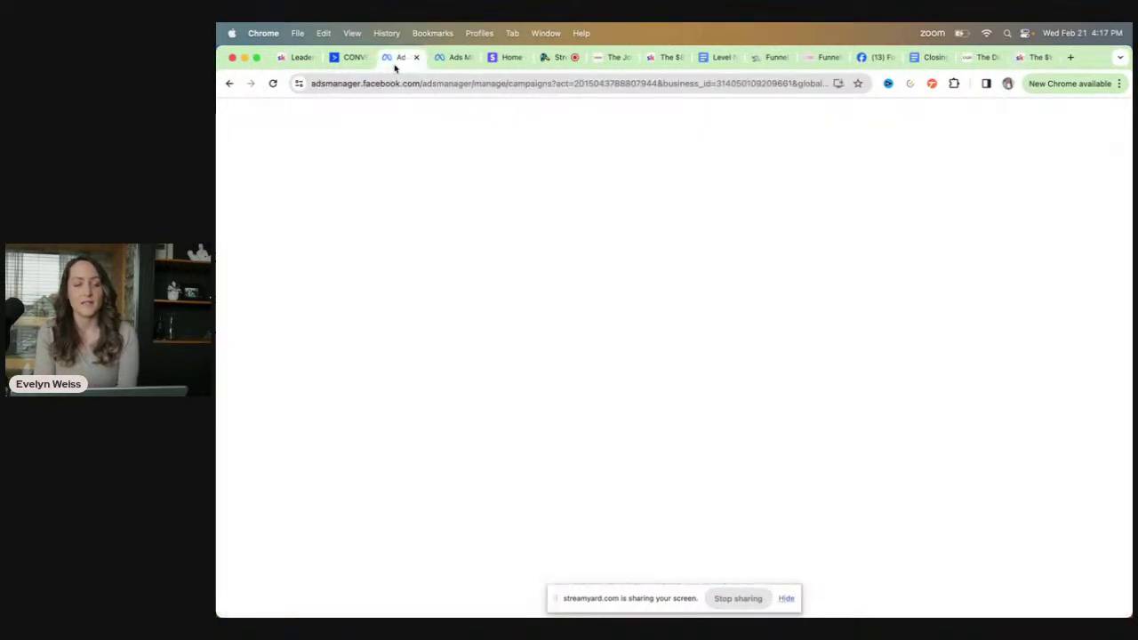
{"action": "left_click", "coordinate": [611, 214]}
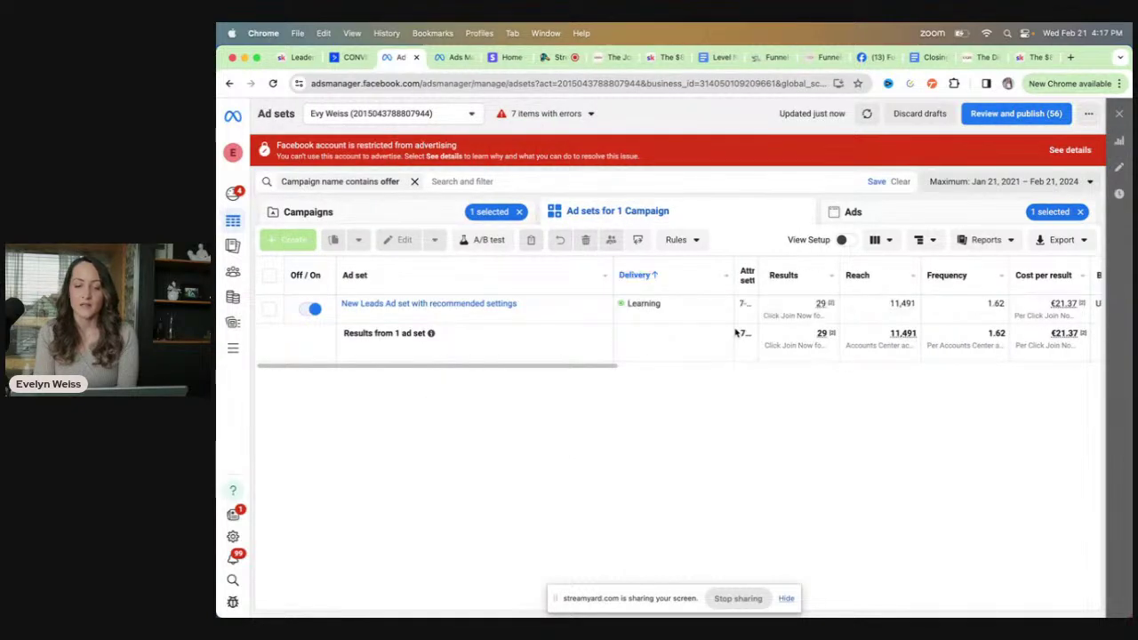
{"action": "mouse_move", "coordinate": [820, 304]}
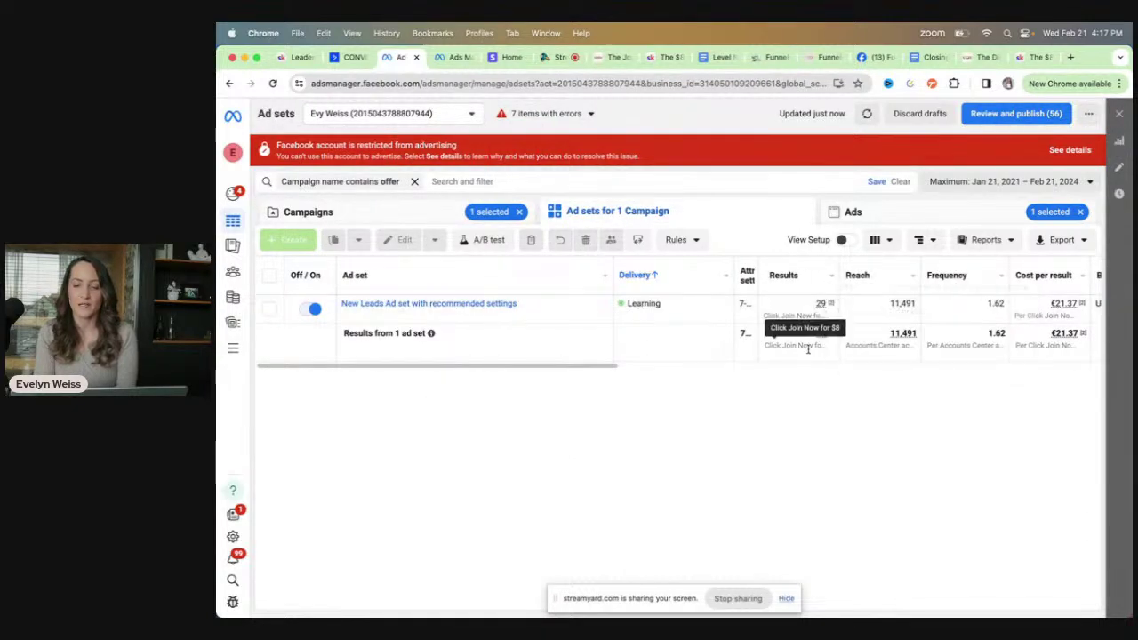
{"action": "scroll", "coordinate": [809, 349], "scroll_direction": "right", "scroll_amount": 3}
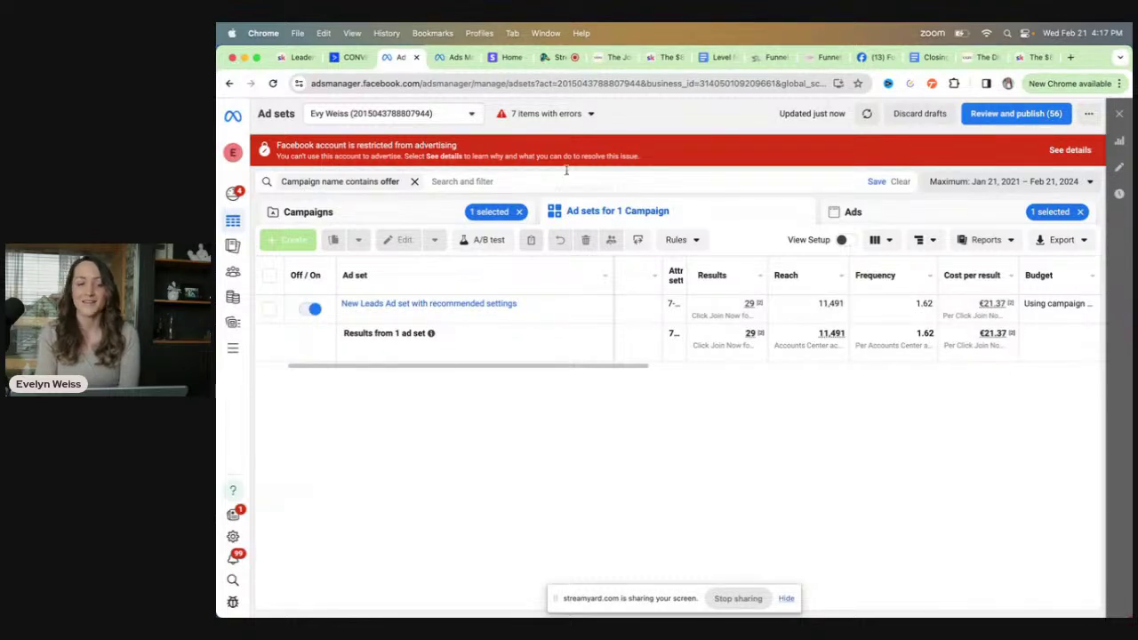
Step: Compare the cost per result, amount spent and CPM of the Digital Offer Builders ads between the two ad accounts
{"action": "left_click", "coordinate": [453, 57]}
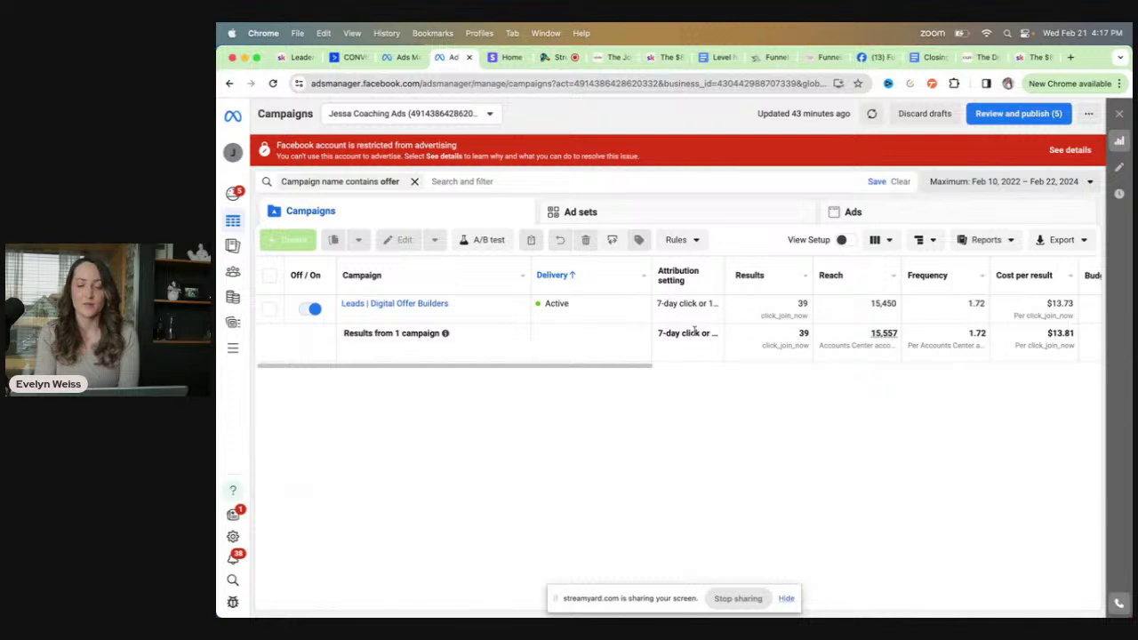
{"action": "scroll", "coordinate": [727, 331], "scroll_direction": "right", "scroll_amount": 5}
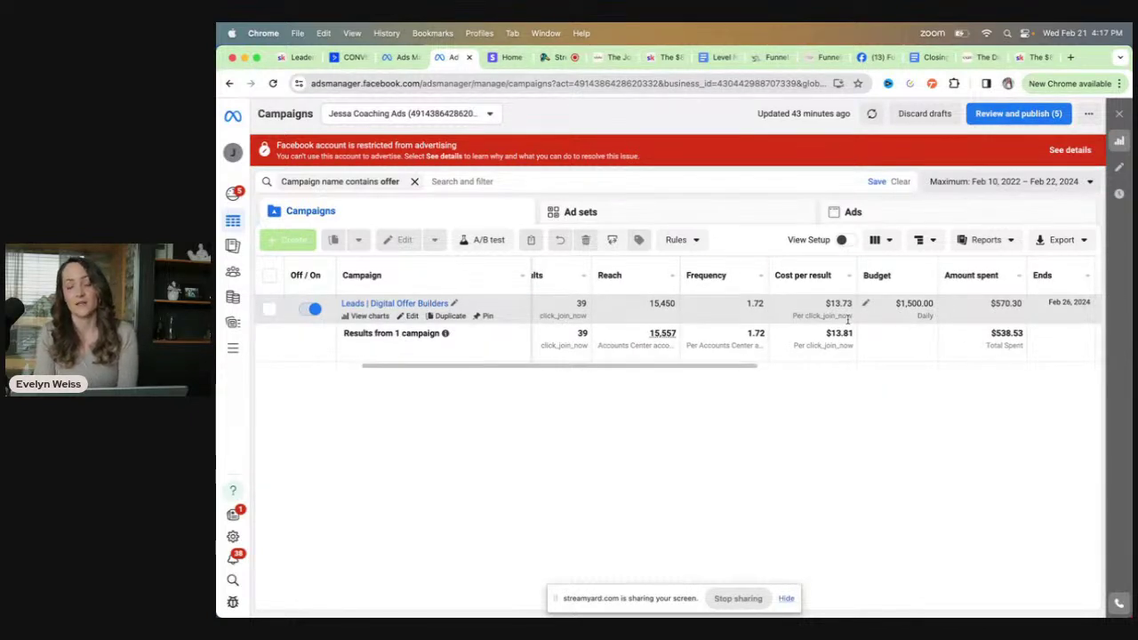
{"action": "scroll", "coordinate": [847, 318], "scroll_direction": "right", "scroll_amount": 10}
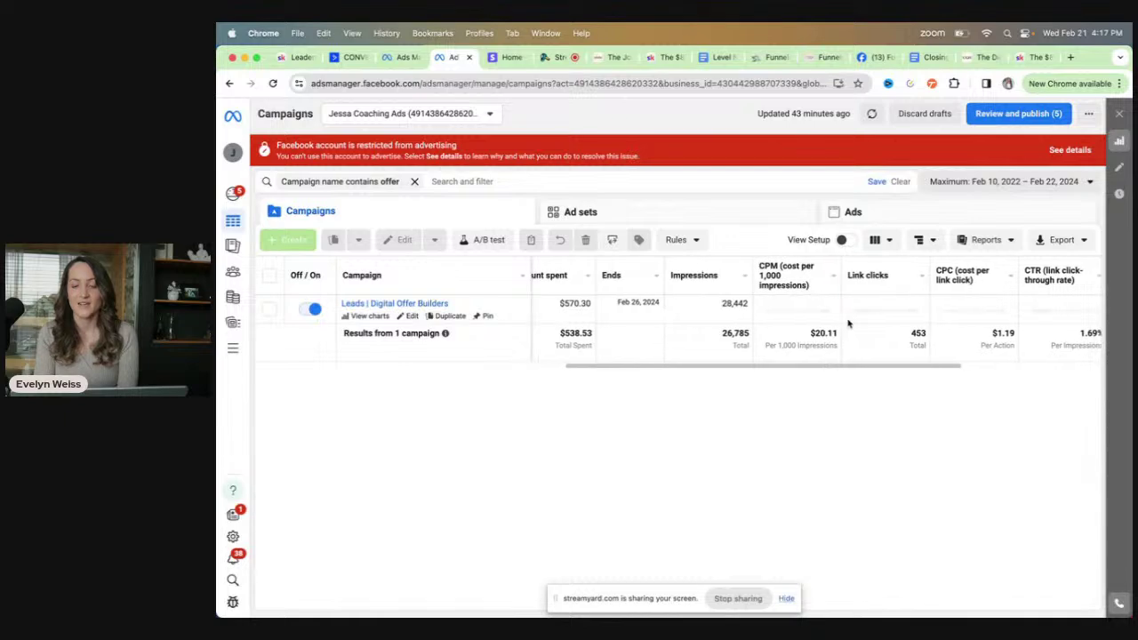
{"action": "left_click", "coordinate": [402, 57]}
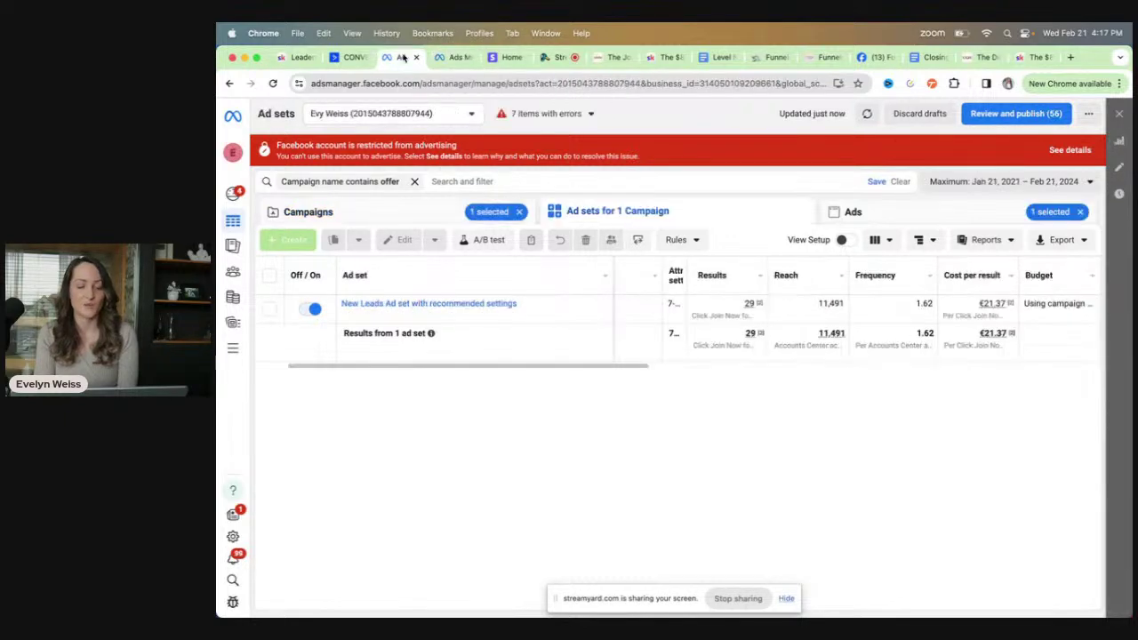
{"action": "scroll", "coordinate": [716, 347], "scroll_direction": "right", "scroll_amount": 10}
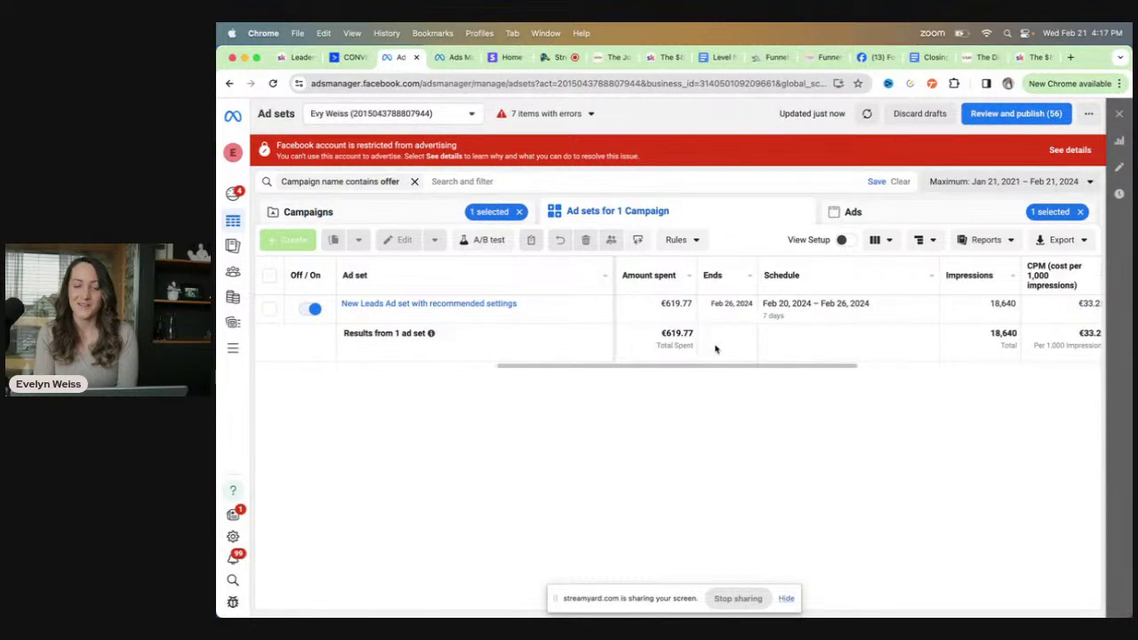
{"action": "scroll", "coordinate": [716, 349], "scroll_direction": "right", "scroll_amount": 8}
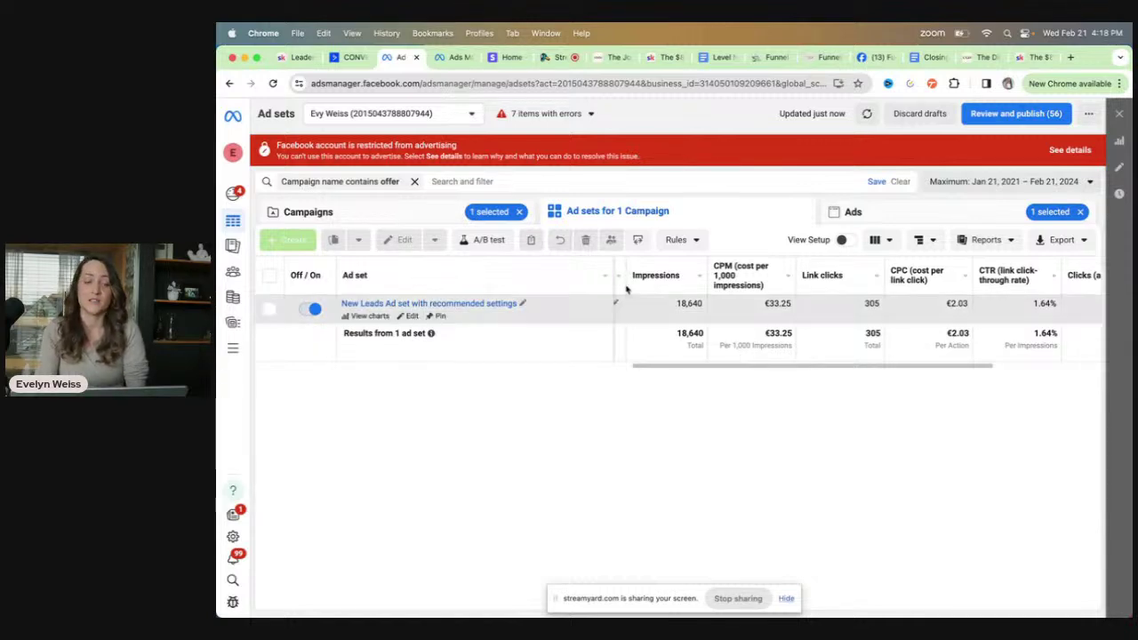
Step: Compare the link clicks, CPC and click-through rate of the Digital Offer Builders ads between the two ad accounts
{"action": "left_click", "coordinate": [456, 57]}
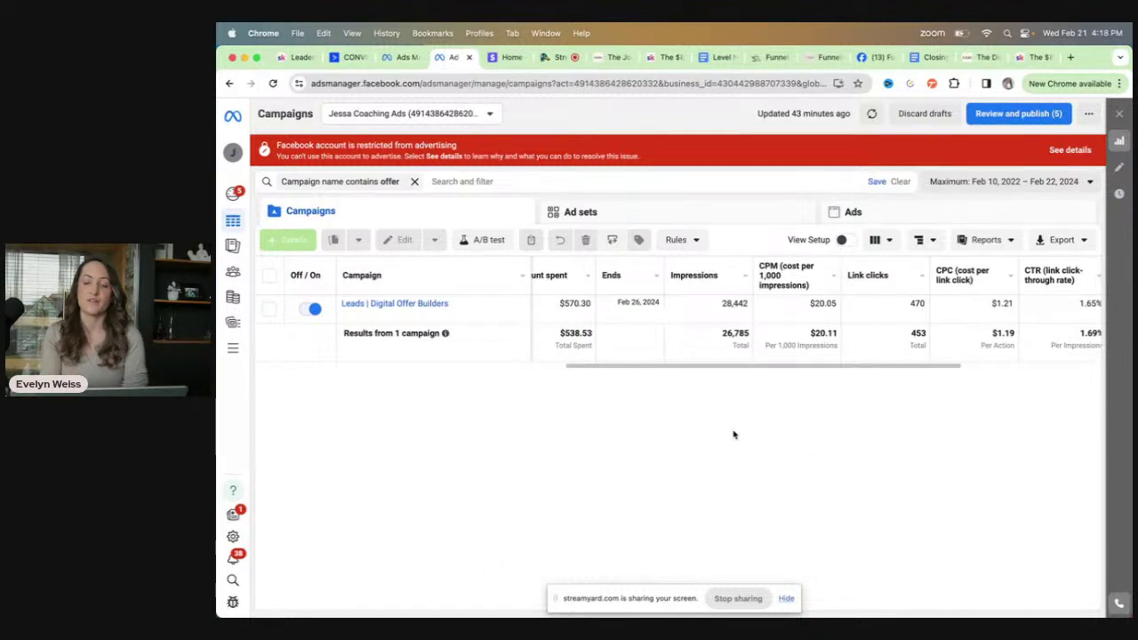
{"action": "scroll", "coordinate": [734, 359], "scroll_direction": "right", "scroll_amount": 5}
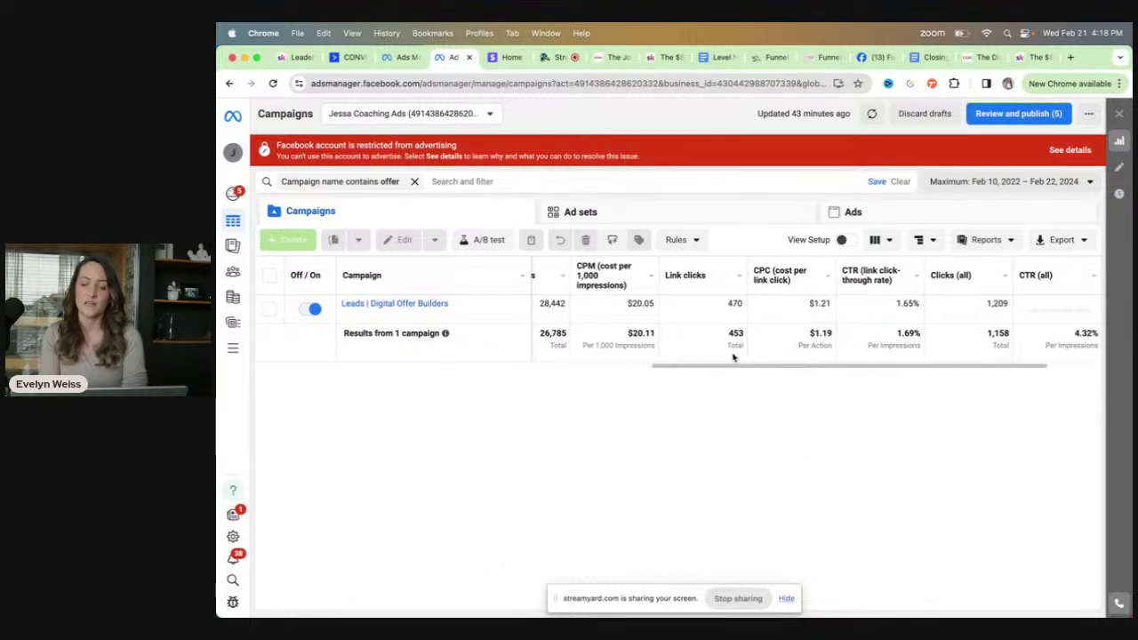
{"action": "key", "text": "ctrl+shift+Tab"}
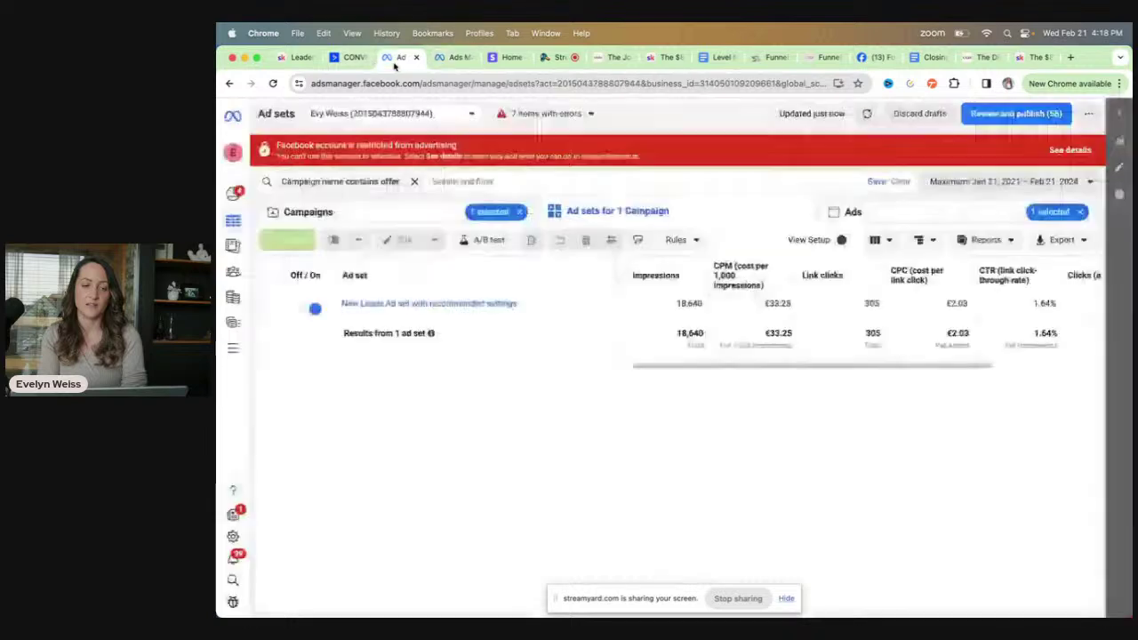
{"action": "scroll", "coordinate": [832, 343], "scroll_direction": "right", "scroll_amount": 4}
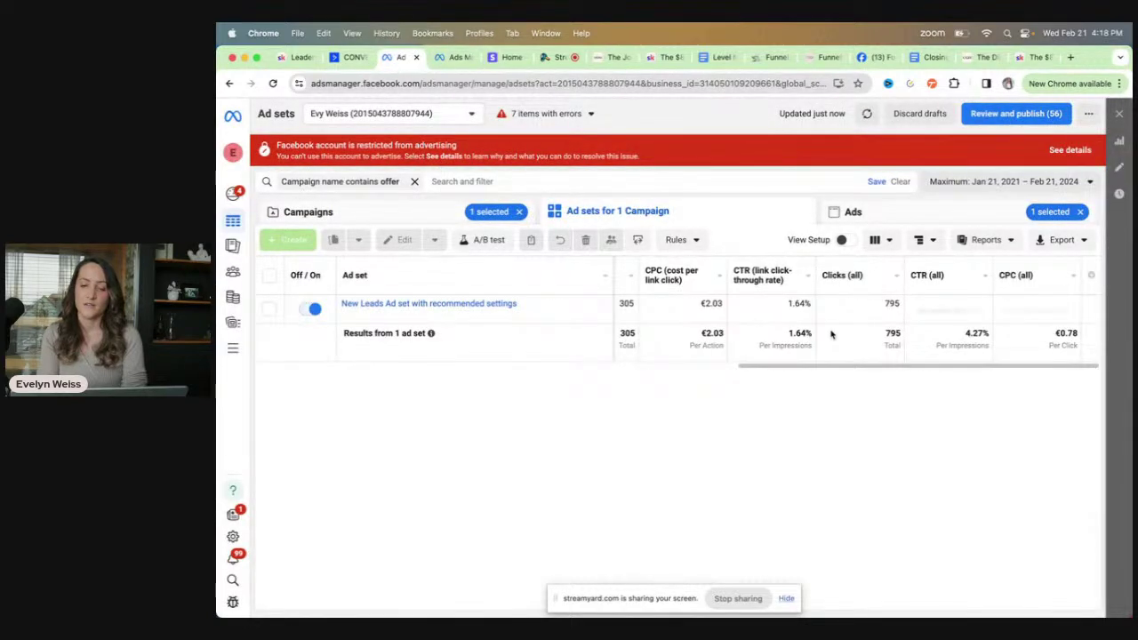
Step: In the other ad account, select the Leads | Digital Offer Builders campaign and look through its individual ads
{"action": "left_click", "coordinate": [438, 58]}
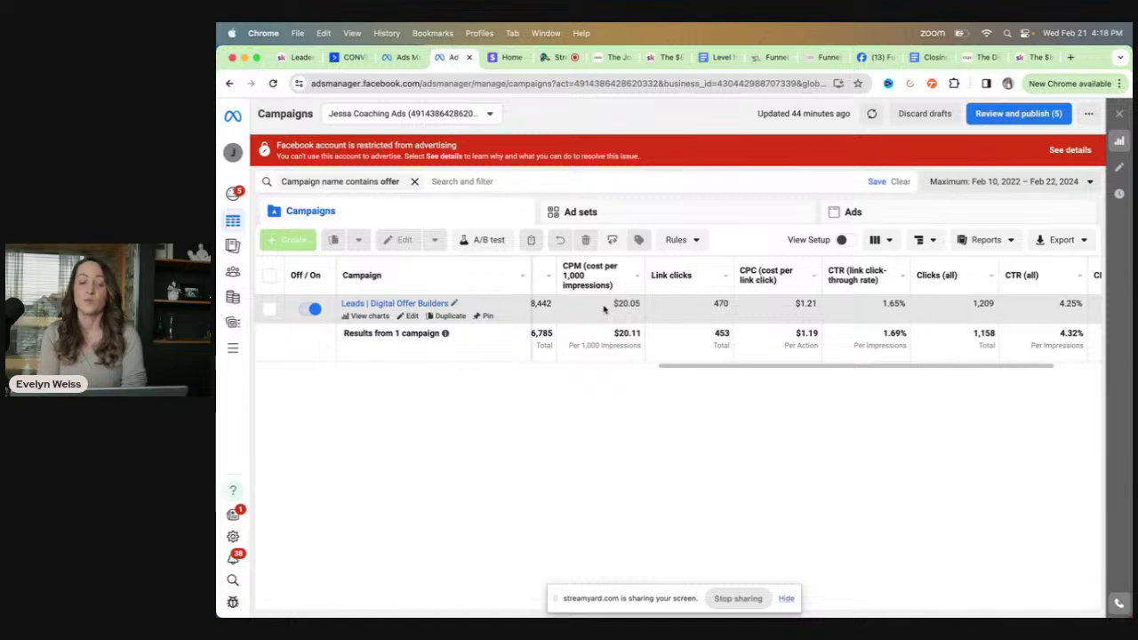
{"action": "left_click", "coordinate": [270, 308]}
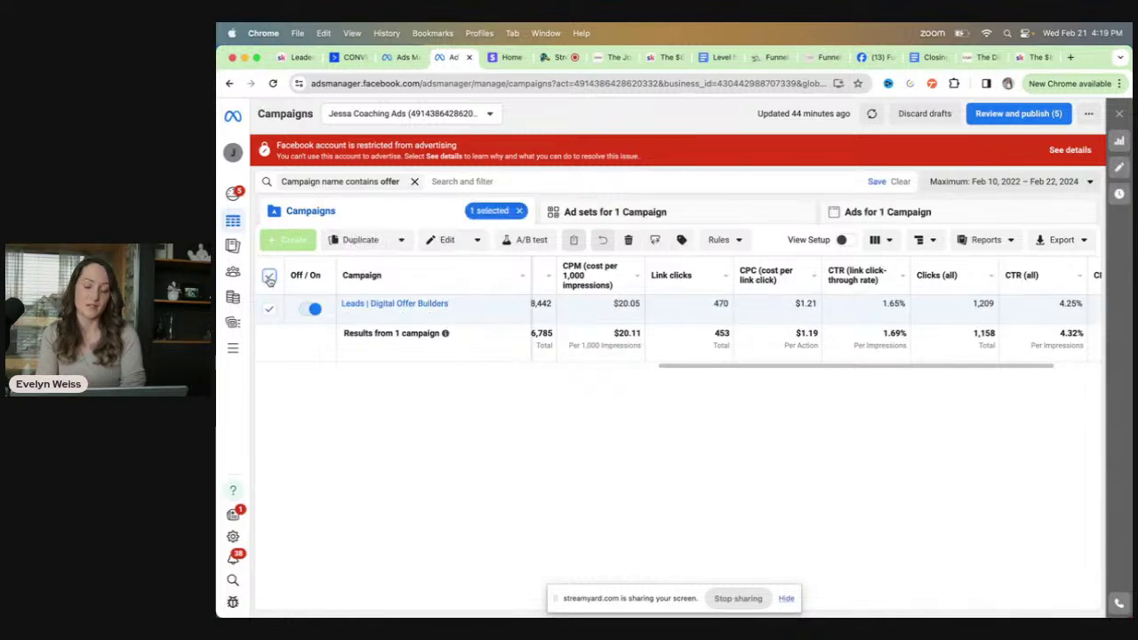
{"action": "left_click", "coordinate": [937, 215]}
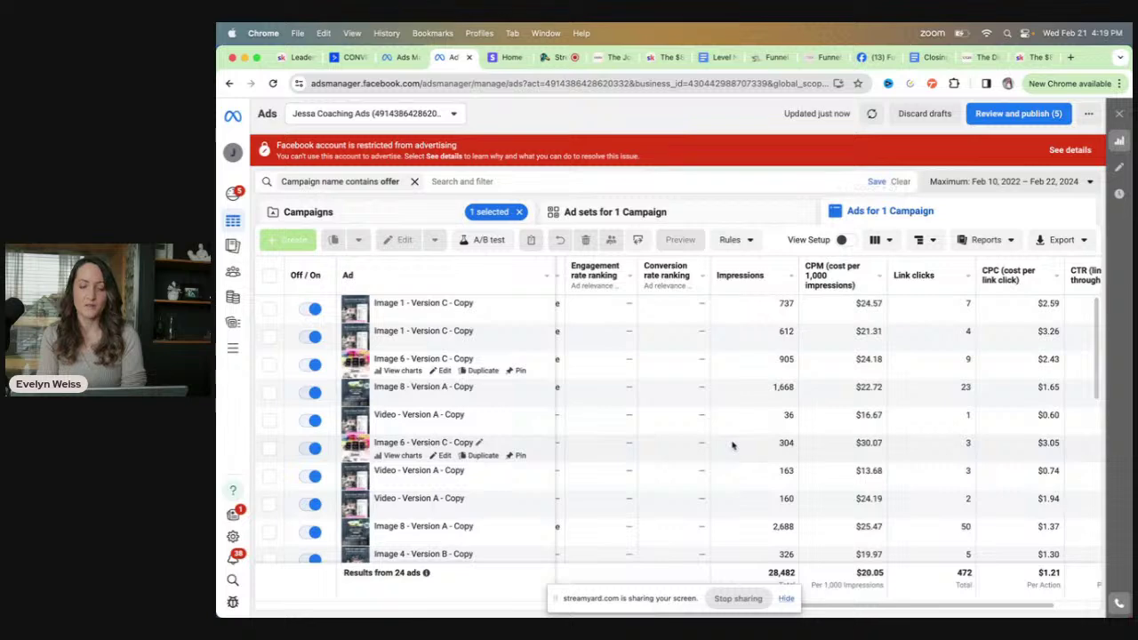
{"action": "scroll", "coordinate": [732, 442], "scroll_direction": "left", "scroll_amount": 5}
{"action": "scroll", "coordinate": [471, 440], "scroll_direction": "down", "scroll_amount": 5}
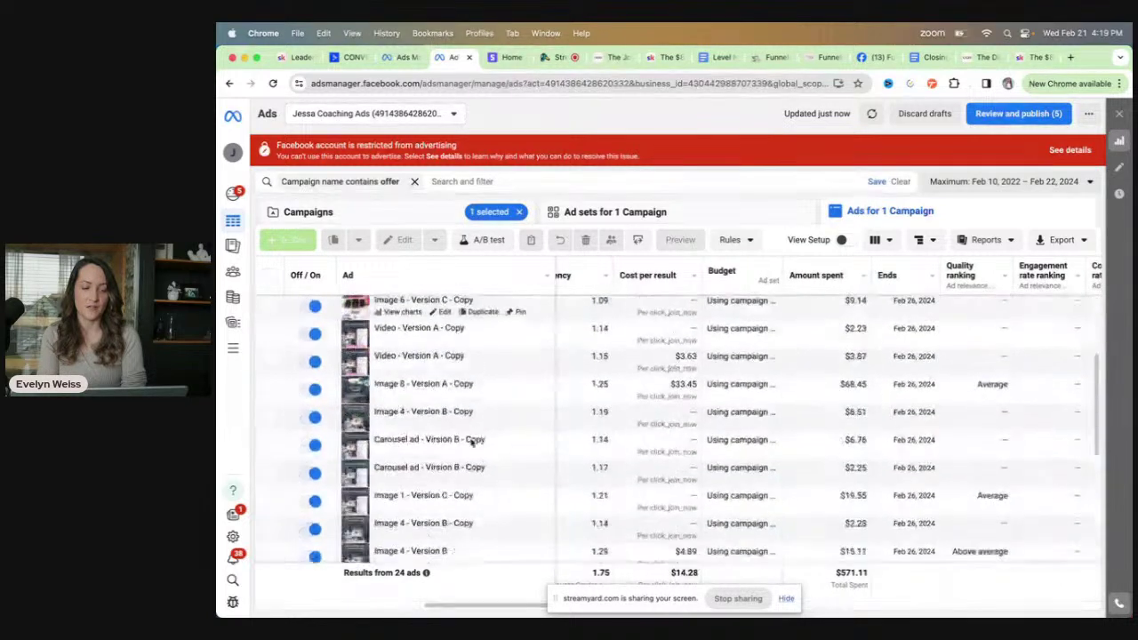
{"action": "scroll", "coordinate": [471, 442], "scroll_direction": "up", "scroll_amount": 8}
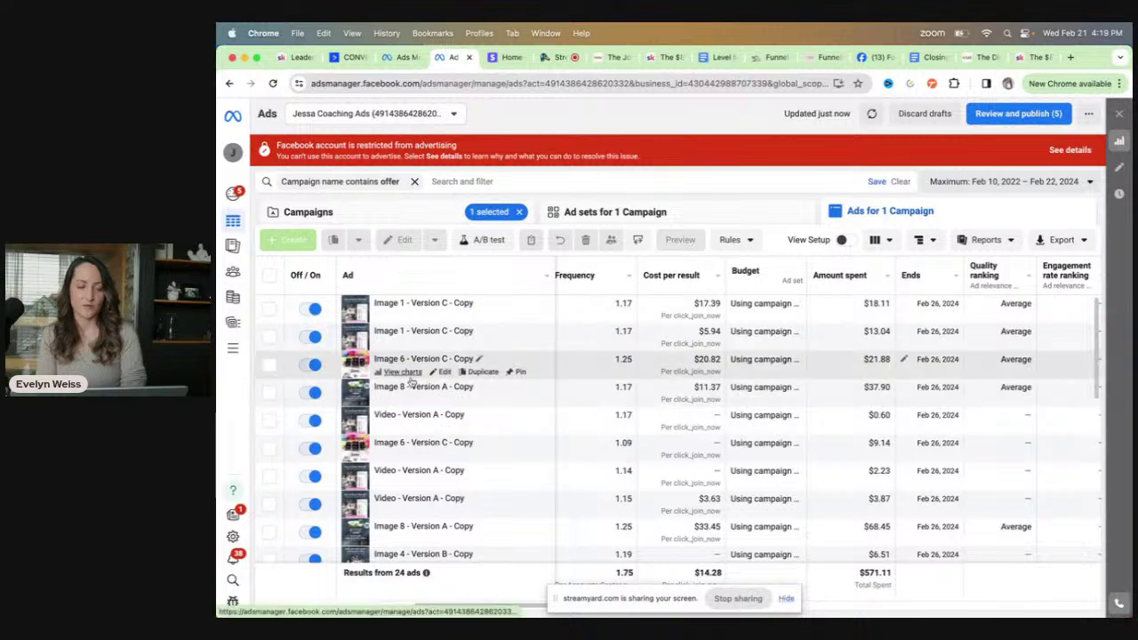
Step: Preview the Video - Version A - Copy ad in the Facebook feed, playing its video and expanding its full text
{"action": "scroll", "coordinate": [372, 448], "scroll_direction": "down", "scroll_amount": 3}
{"action": "left_click", "coordinate": [269, 400]}
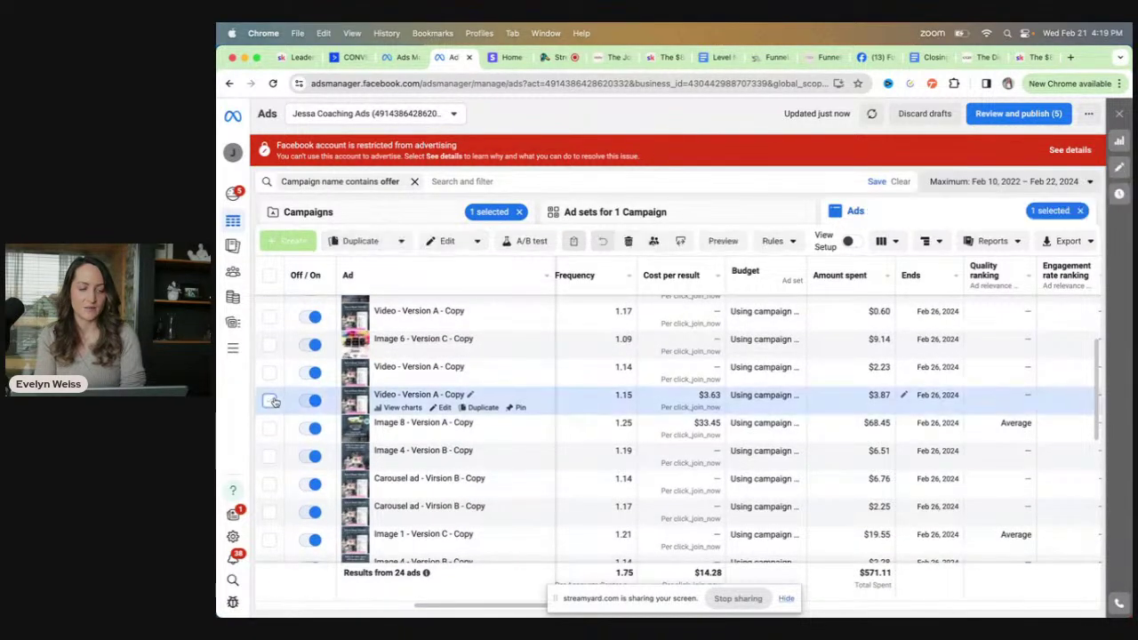
{"action": "left_click", "coordinate": [681, 241]}
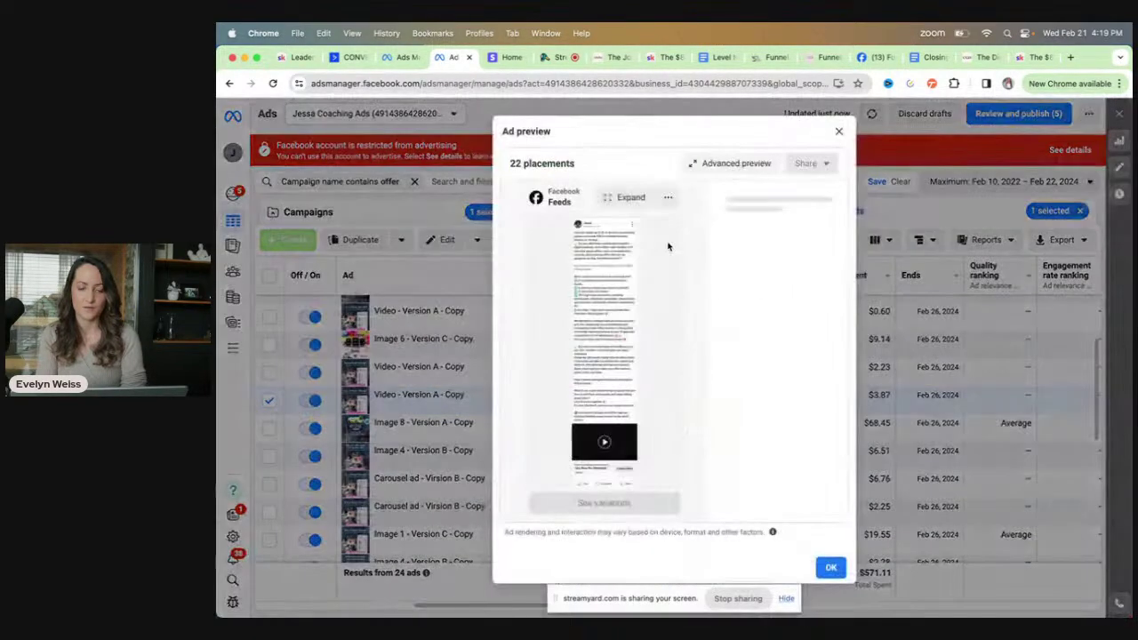
{"action": "left_click", "coordinate": [604, 351]}
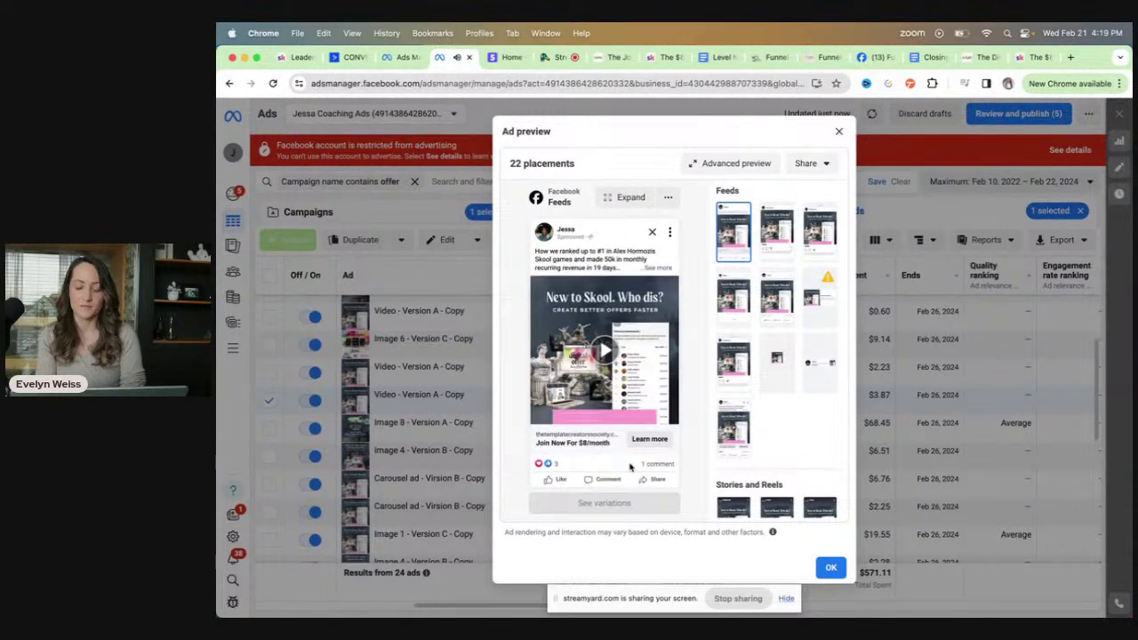
{"action": "left_click", "coordinate": [659, 265]}
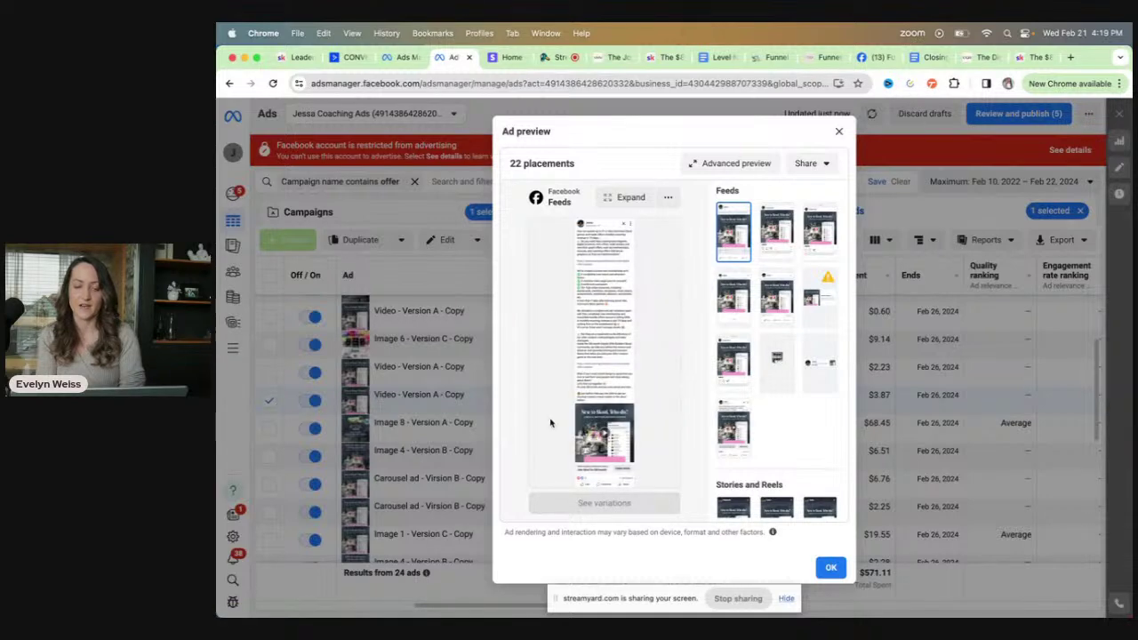
{"action": "left_click", "coordinate": [839, 131]}
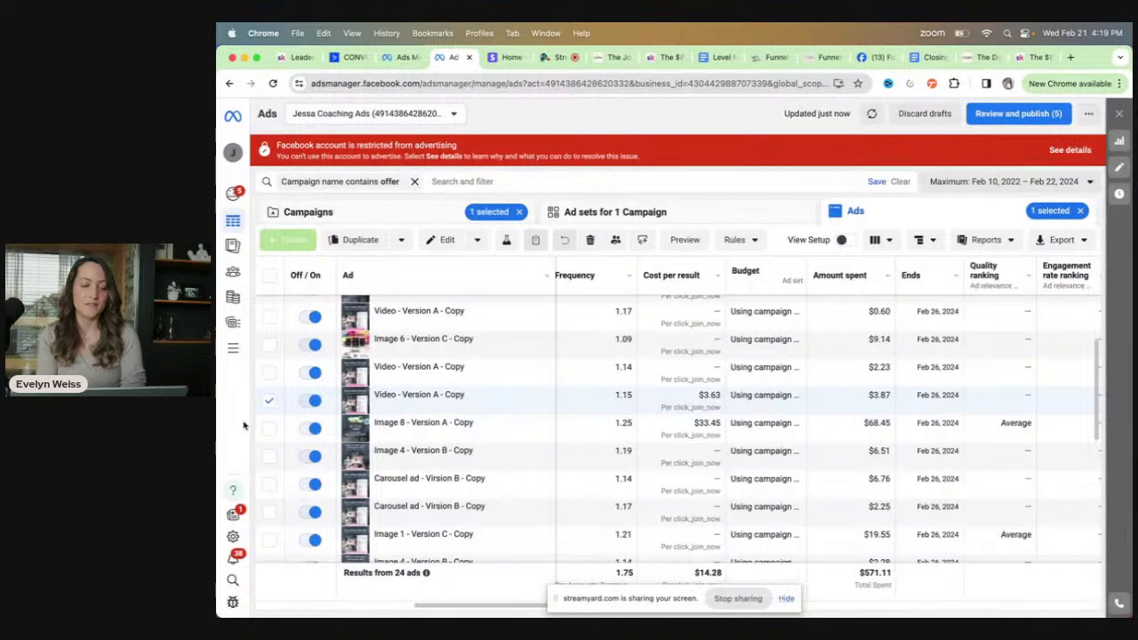
Step: Preview the Image 4 - Version B - Copy ad in place of the video ad
{"action": "left_click", "coordinate": [270, 401]}
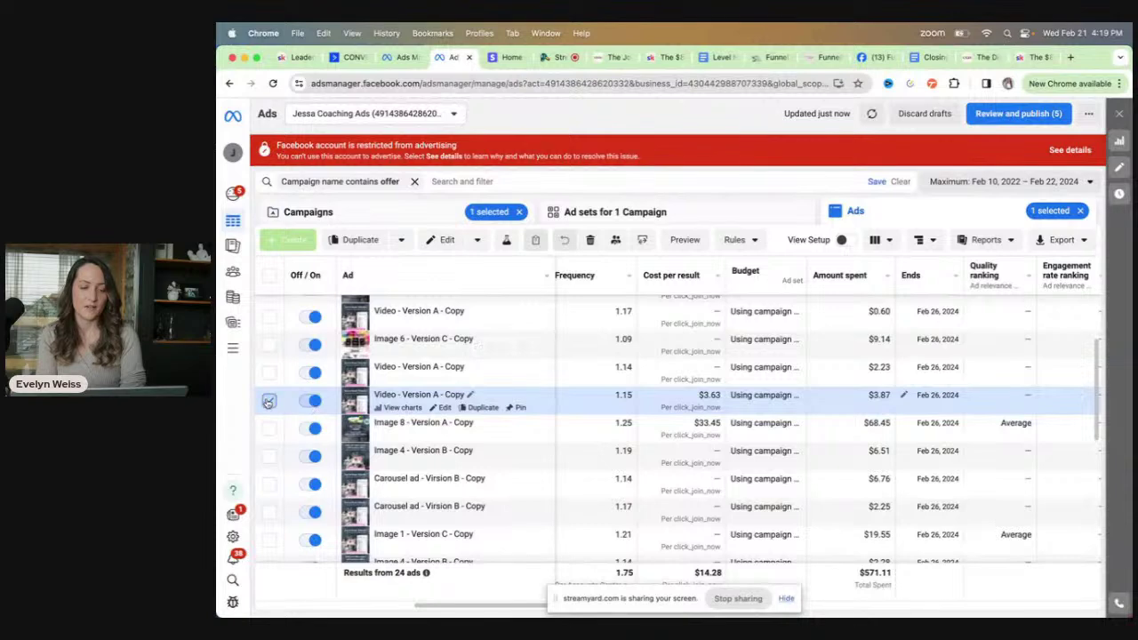
{"action": "left_click", "coordinate": [269, 456]}
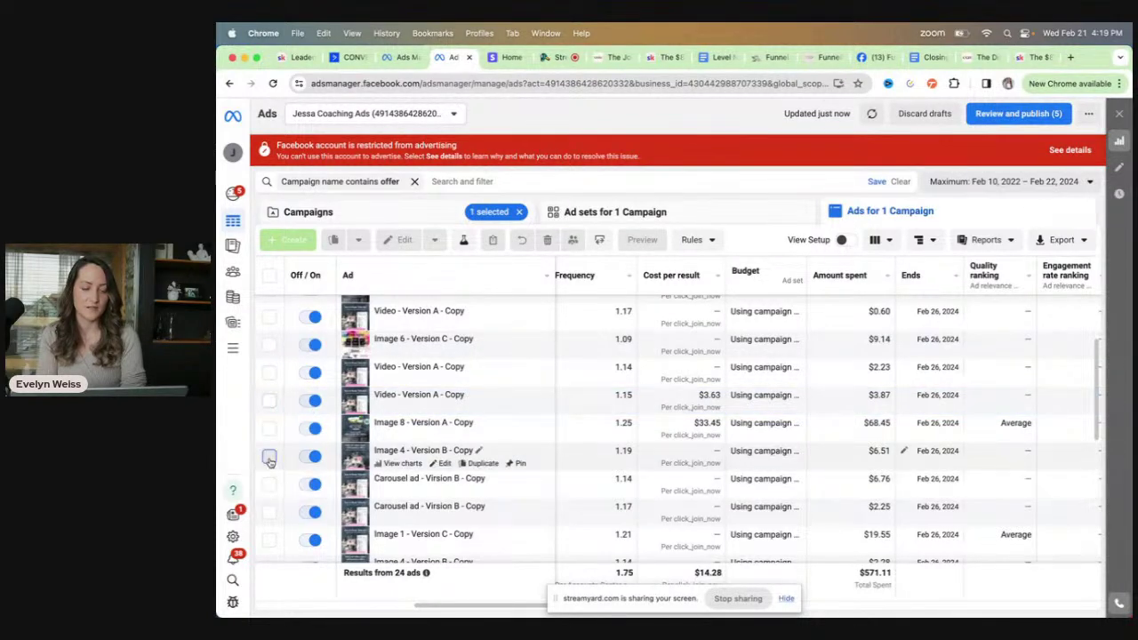
{"action": "left_click", "coordinate": [683, 240]}
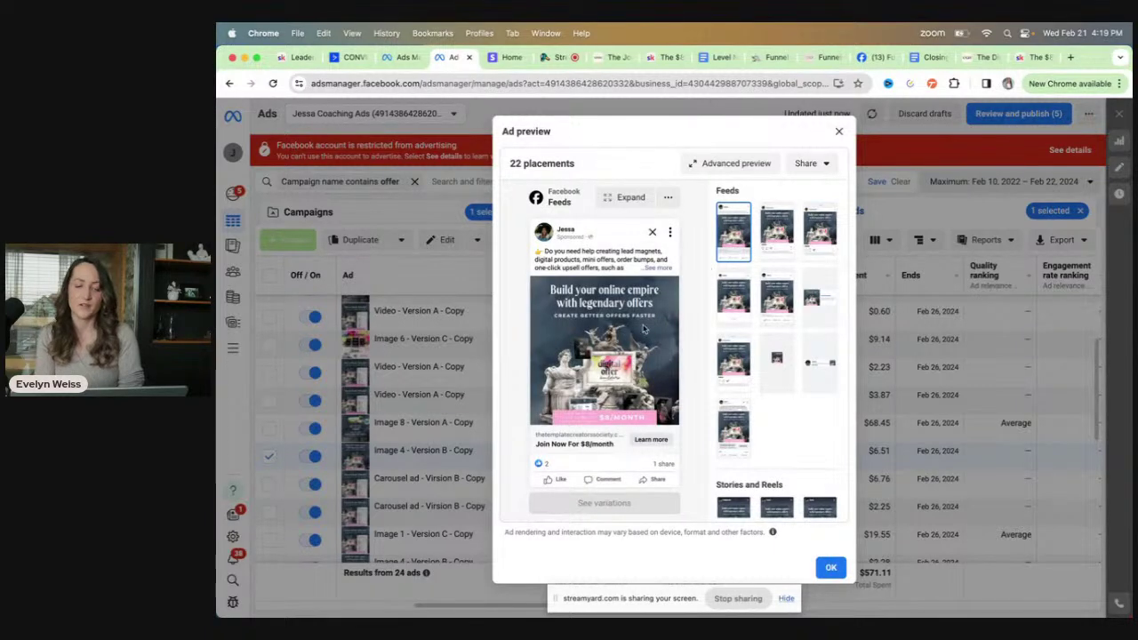
{"action": "left_click", "coordinate": [840, 134]}
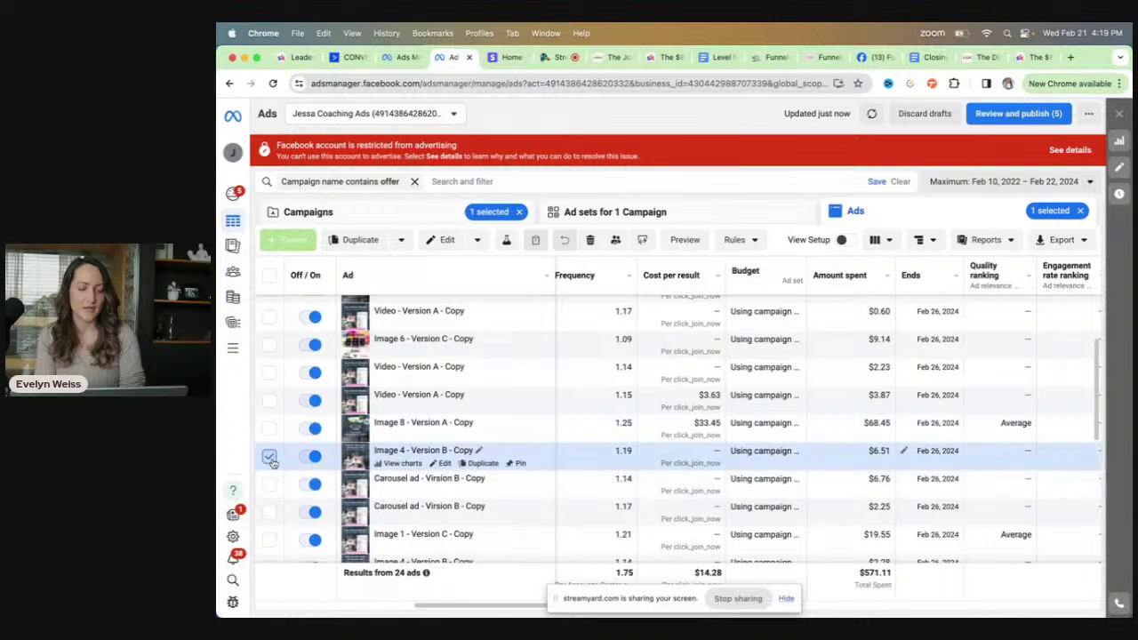
Step: Preview the Image 1 - Version C - Copy ad on its own
{"action": "left_click", "coordinate": [269, 456]}
{"action": "left_click", "coordinate": [268, 540]}
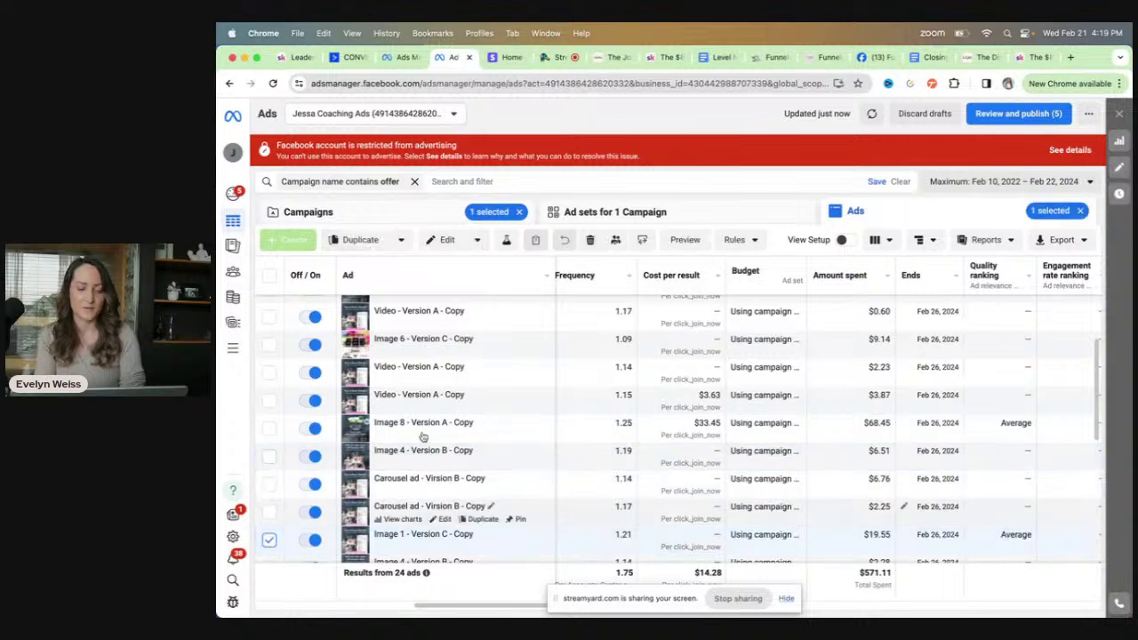
{"action": "left_click", "coordinate": [683, 239]}
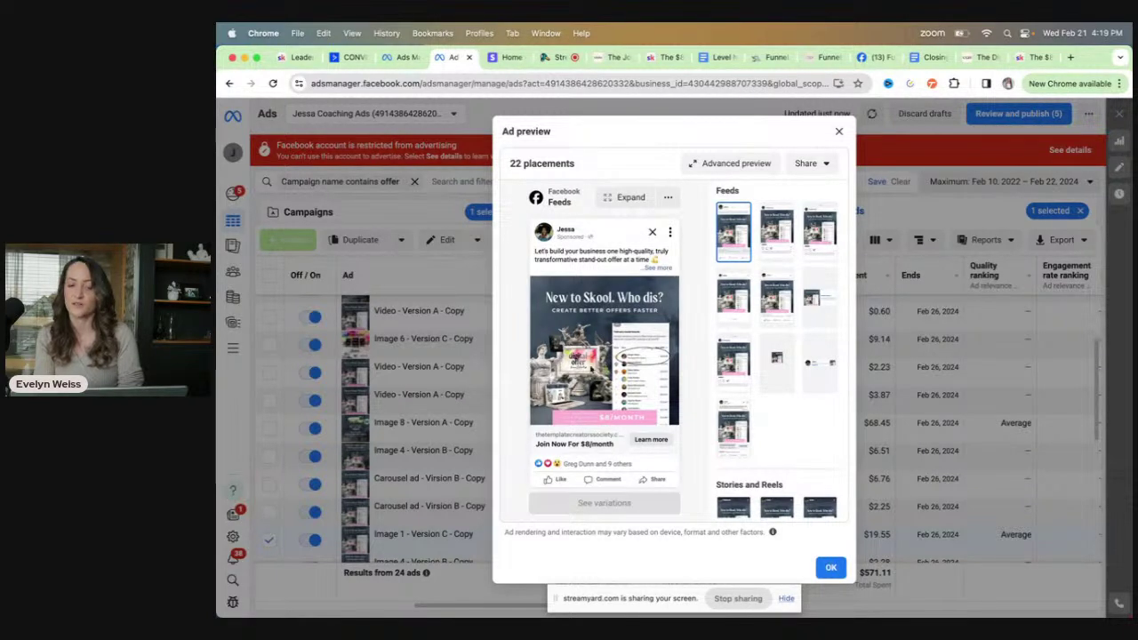
{"action": "left_click", "coordinate": [840, 131]}
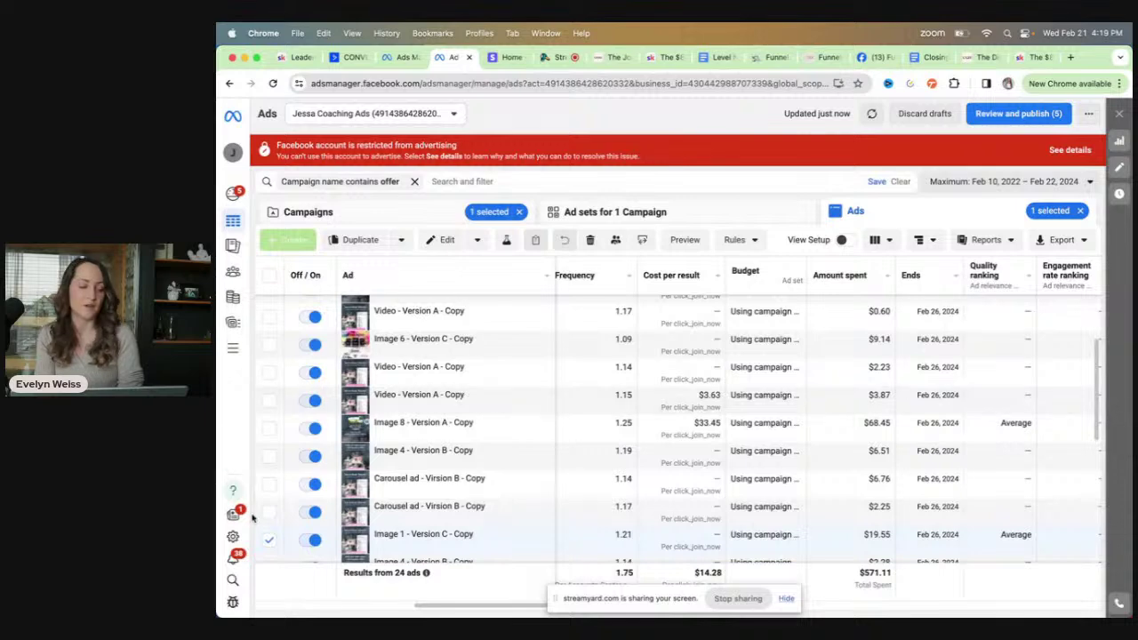
Step: Try to preview the Image 8 - Version A - Copy ad near the start of the ads list
{"action": "scroll", "coordinate": [285, 533], "scroll_direction": "up", "scroll_amount": 3}
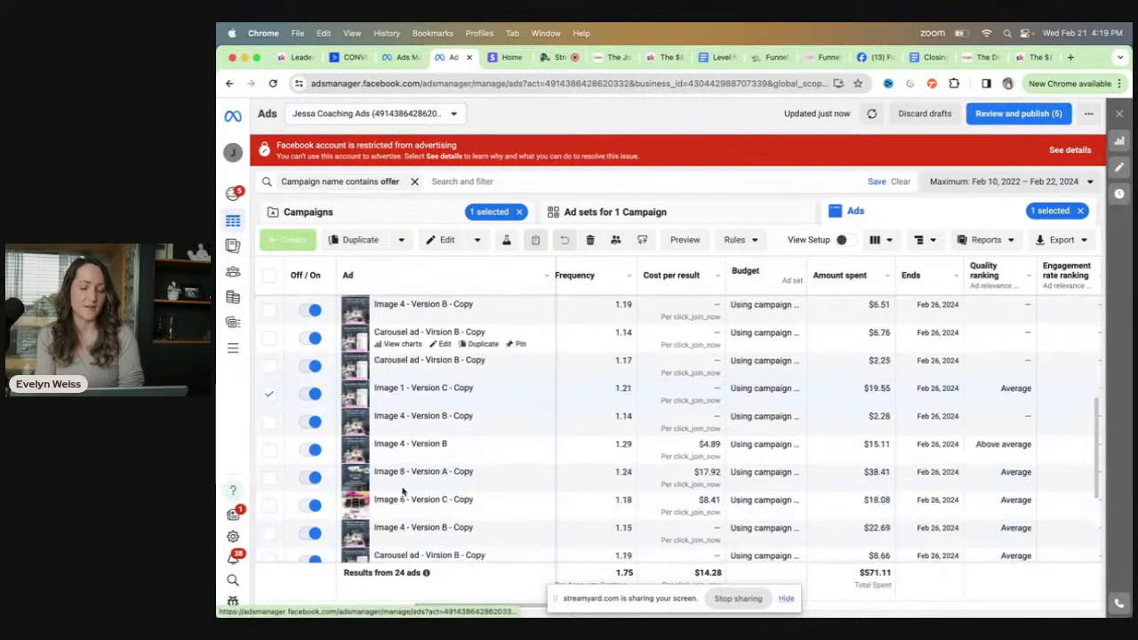
{"action": "scroll", "coordinate": [400, 498], "scroll_direction": "left", "scroll_amount": 3}
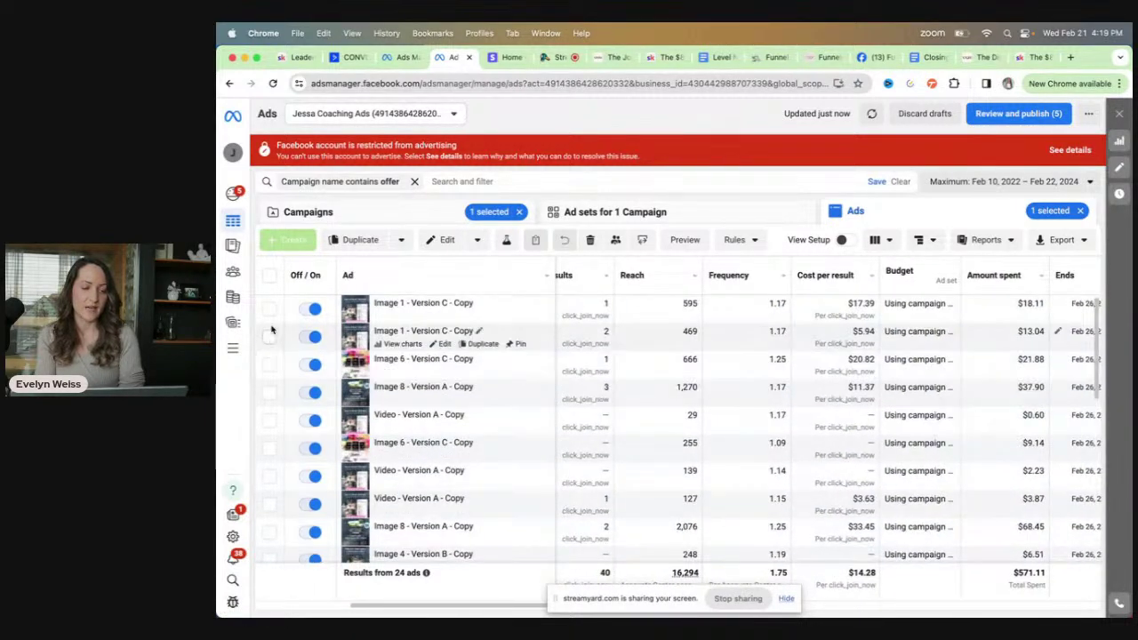
{"action": "left_click", "coordinate": [269, 392]}
{"action": "left_click", "coordinate": [683, 240]}
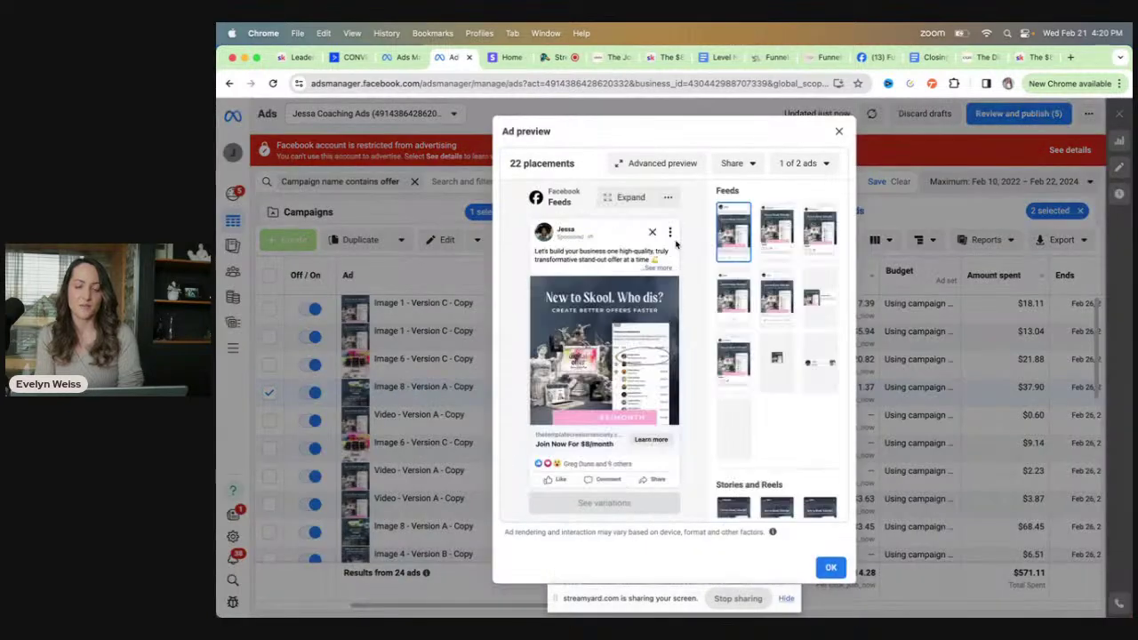
{"action": "left_click", "coordinate": [840, 133]}
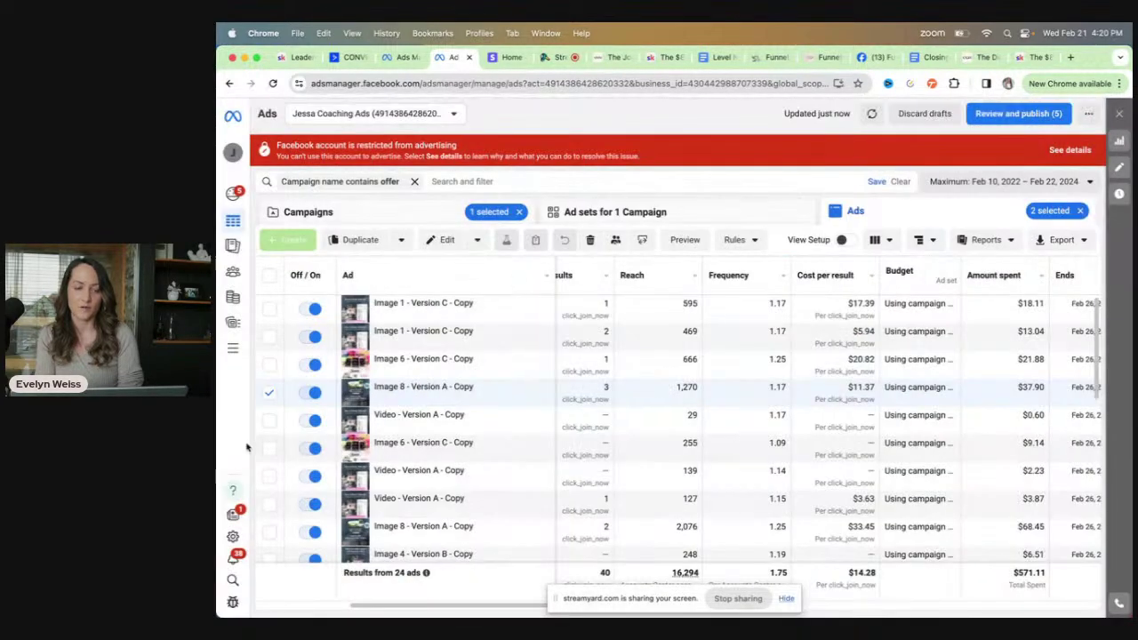
Step: Open Image 8 - Version A - Copy in the ad editor and compare the Retargeting ads Image 4, Image 1 and Image 8
{"action": "left_click", "coordinate": [439, 401]}
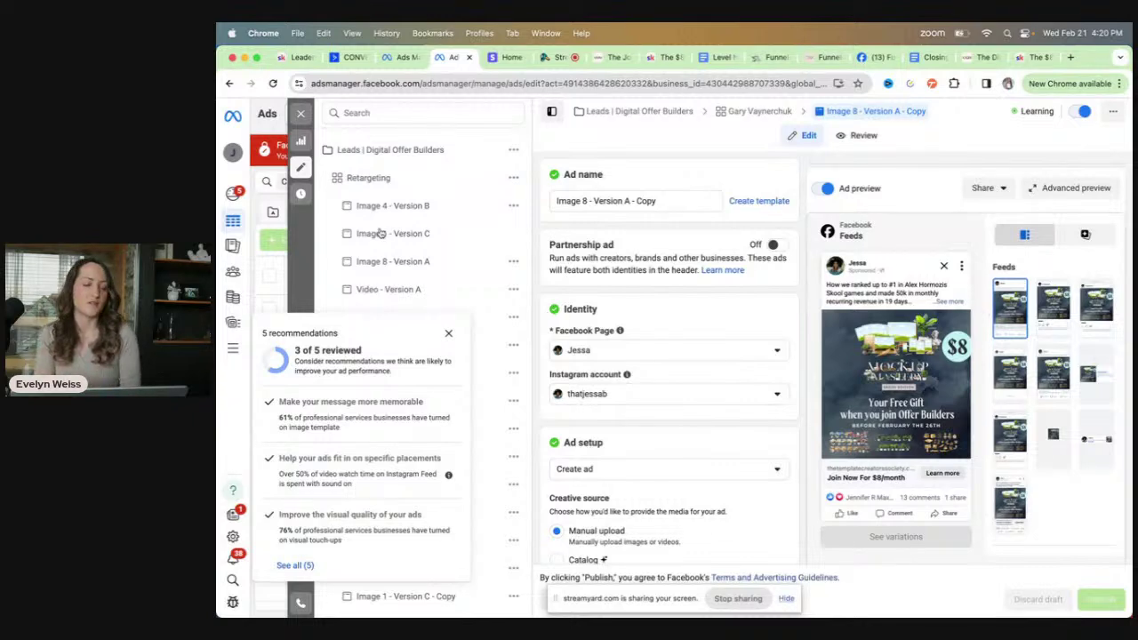
{"action": "left_click", "coordinate": [448, 333]}
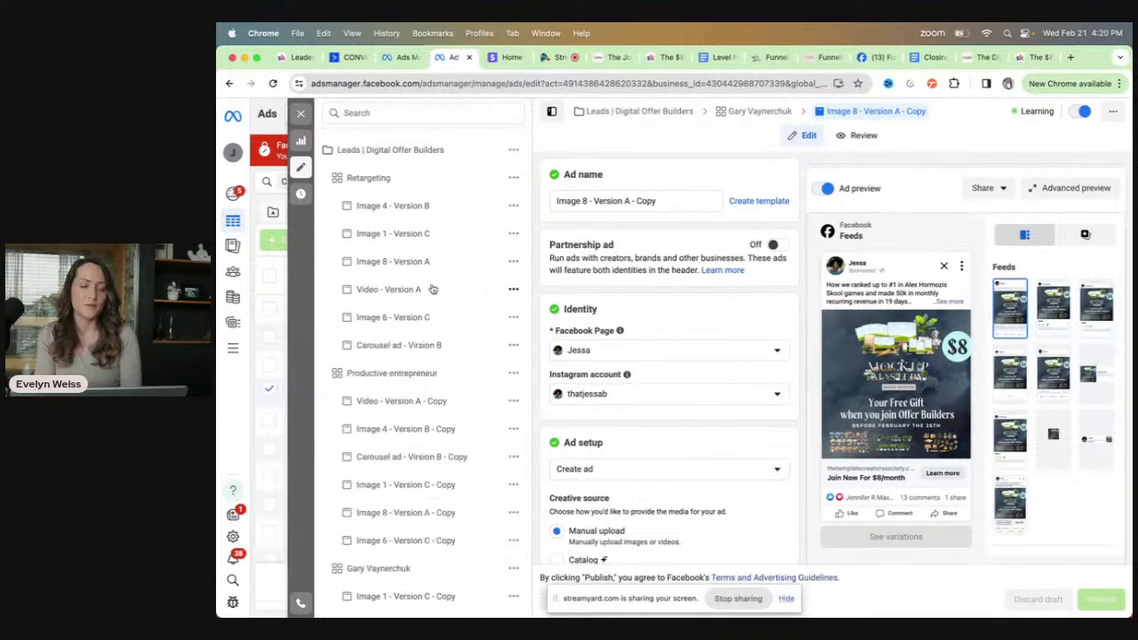
{"action": "left_click", "coordinate": [412, 212]}
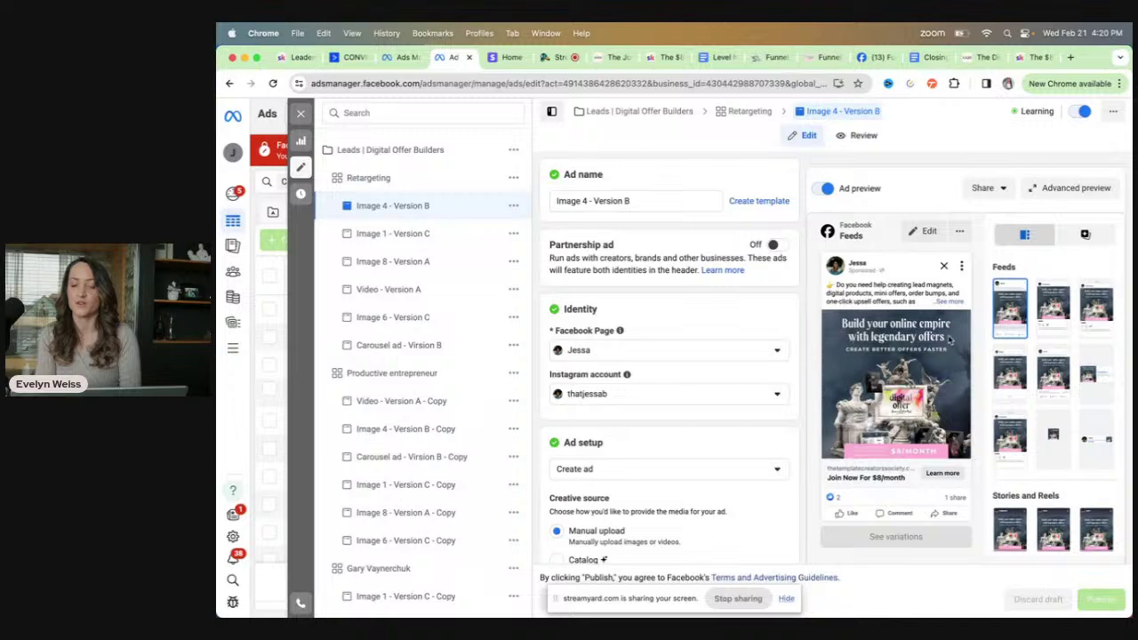
{"action": "left_click", "coordinate": [412, 235]}
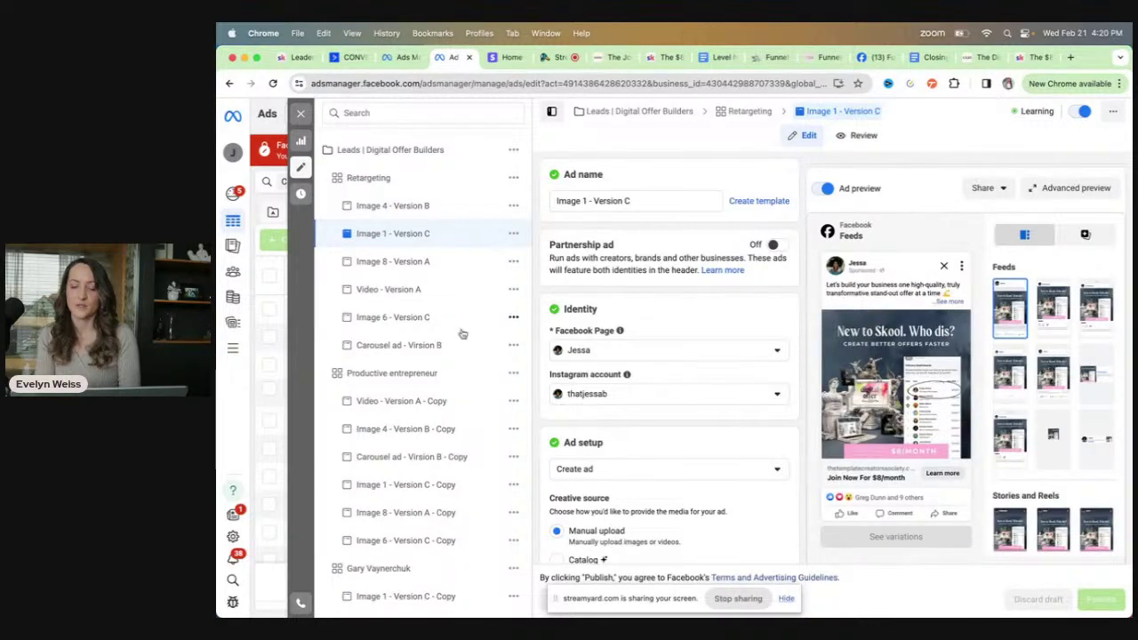
{"action": "left_click", "coordinate": [417, 265]}
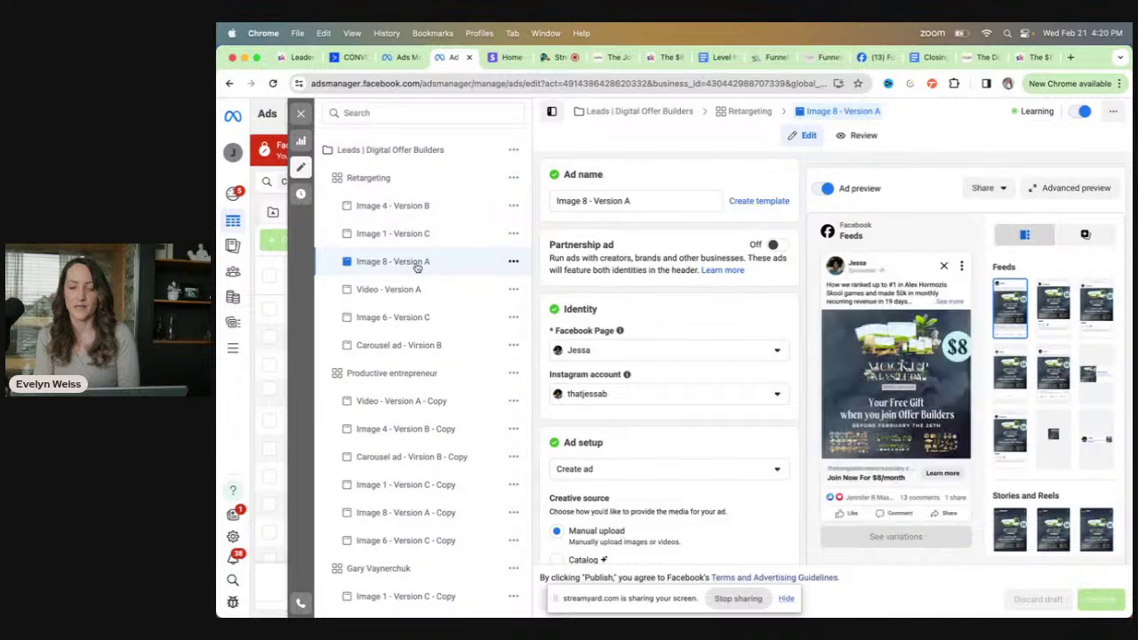
Step: Play the Retargeting ad Video - Version A and view the creative of Image 6 - Version C
{"action": "left_click", "coordinate": [390, 295]}
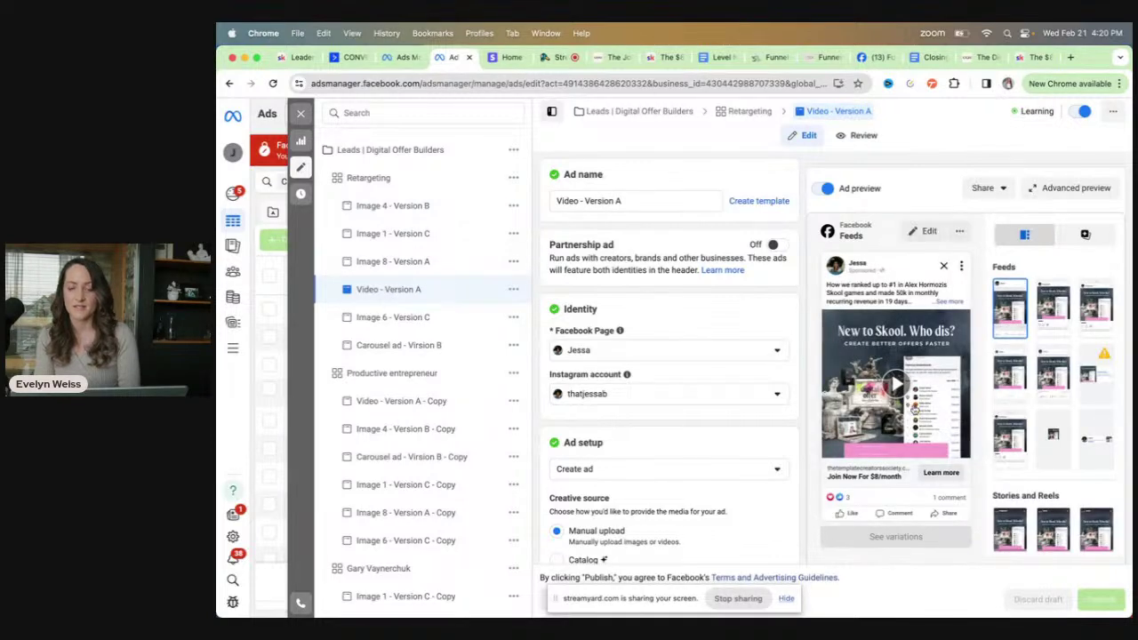
{"action": "left_click", "coordinate": [899, 384]}
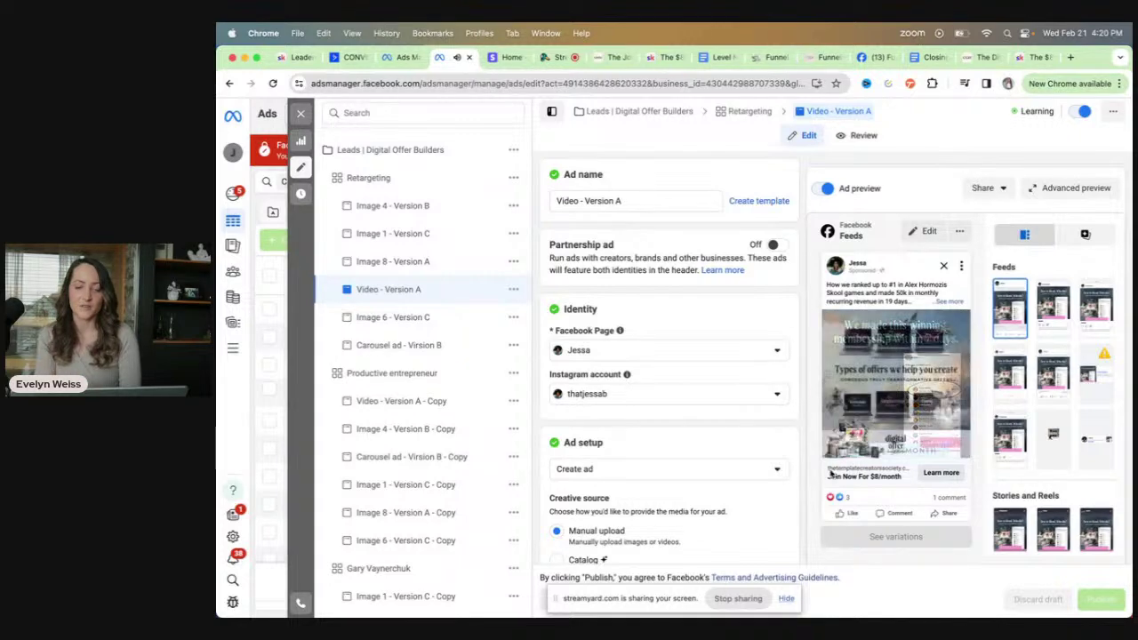
{"action": "left_click", "coordinate": [398, 320]}
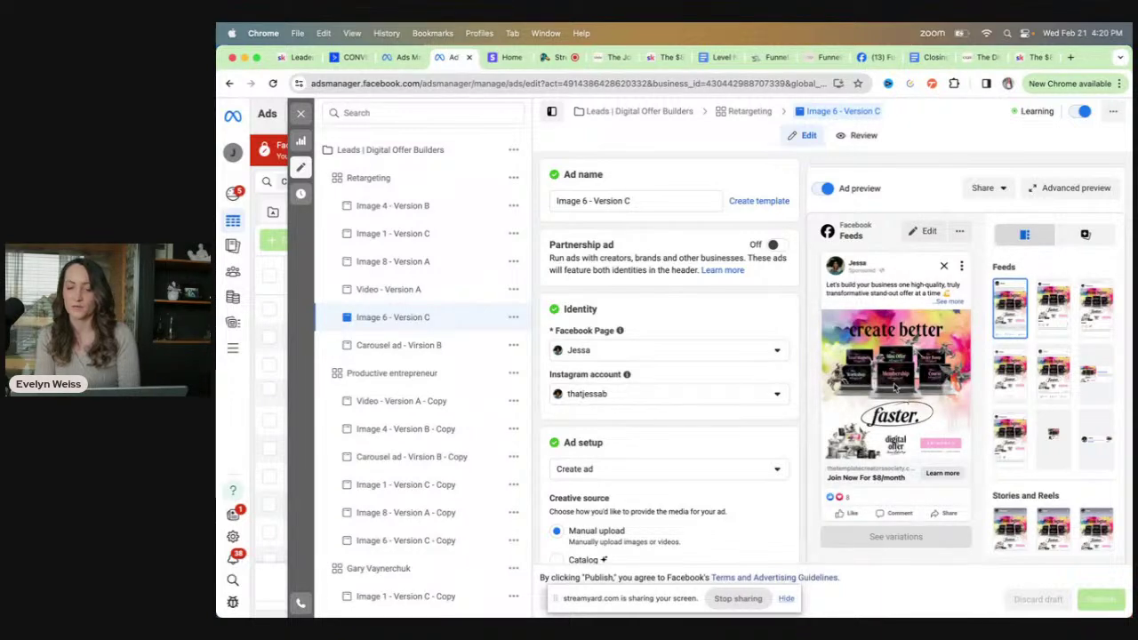
Step: Review the carousel cards of the Retargeting ad set's Carousel ad - Virsion B
{"action": "left_click", "coordinate": [400, 348]}
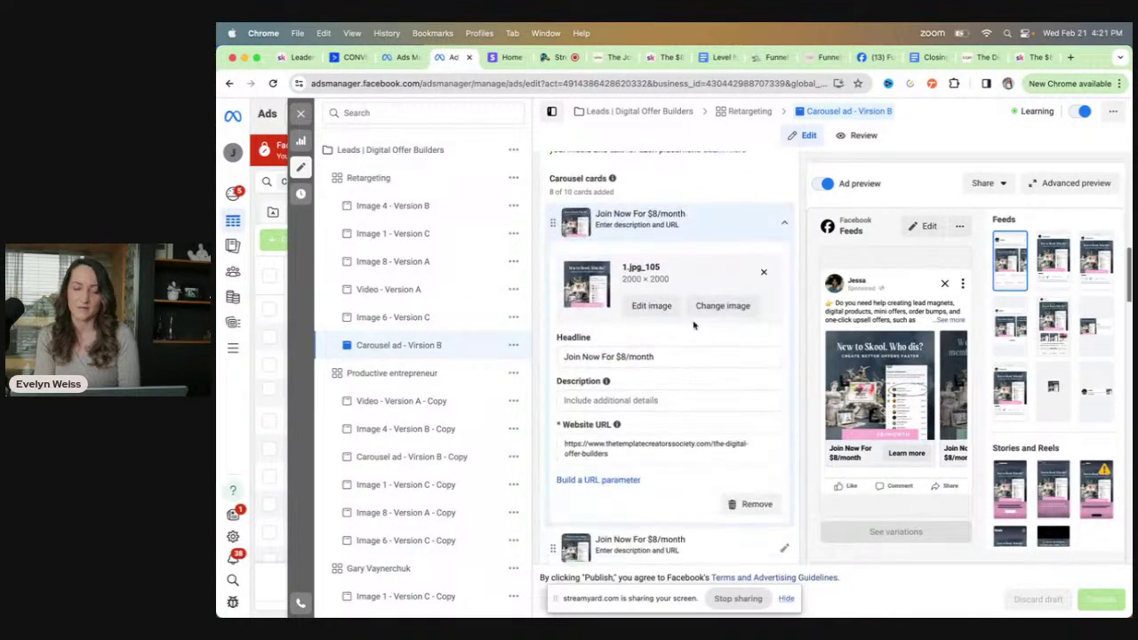
{"action": "scroll", "coordinate": [595, 197], "scroll_direction": "down", "scroll_amount": 10}
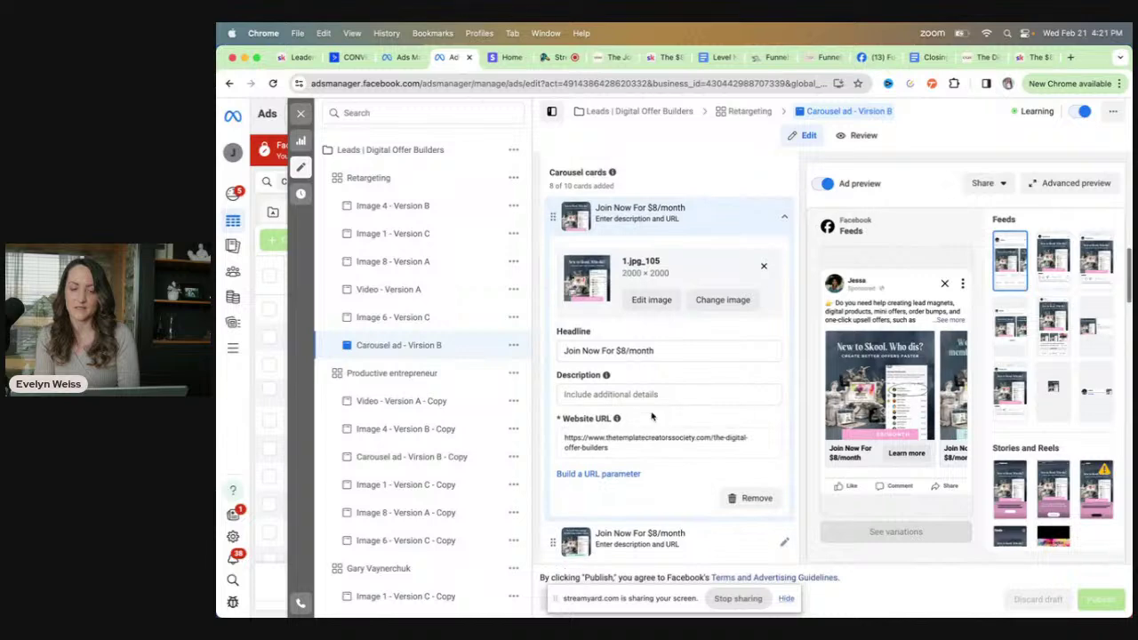
{"action": "scroll", "coordinate": [595, 197], "scroll_direction": "up", "scroll_amount": 2}
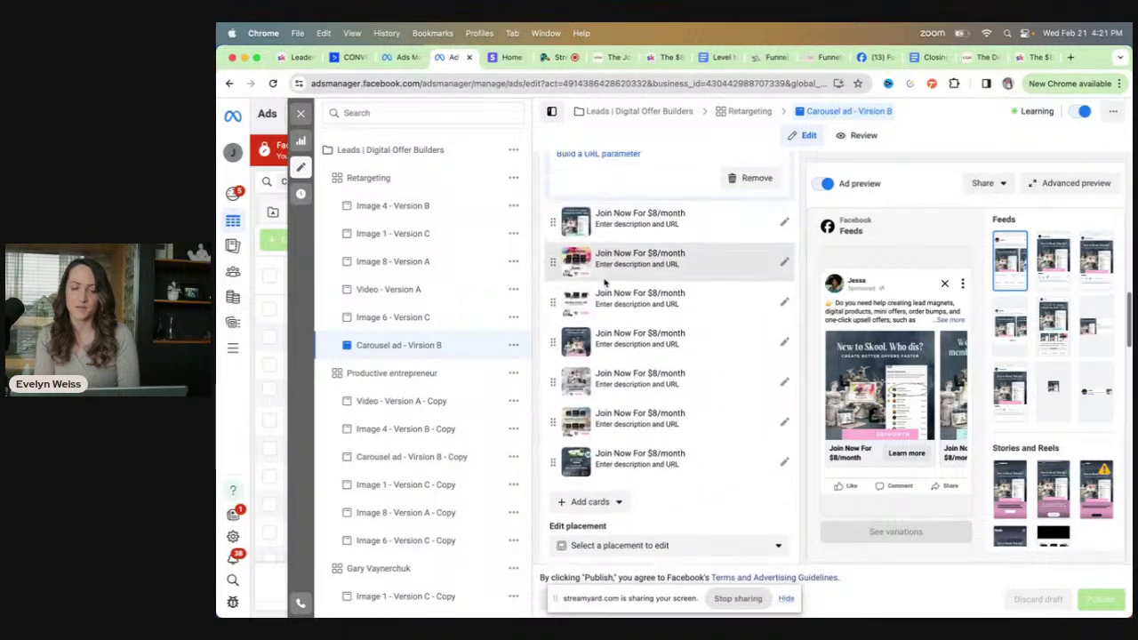
Step: Leave the ad editor, sort the campaign's ads by highest results and select Image 8 - Version A
{"action": "left_click", "coordinate": [301, 114]}
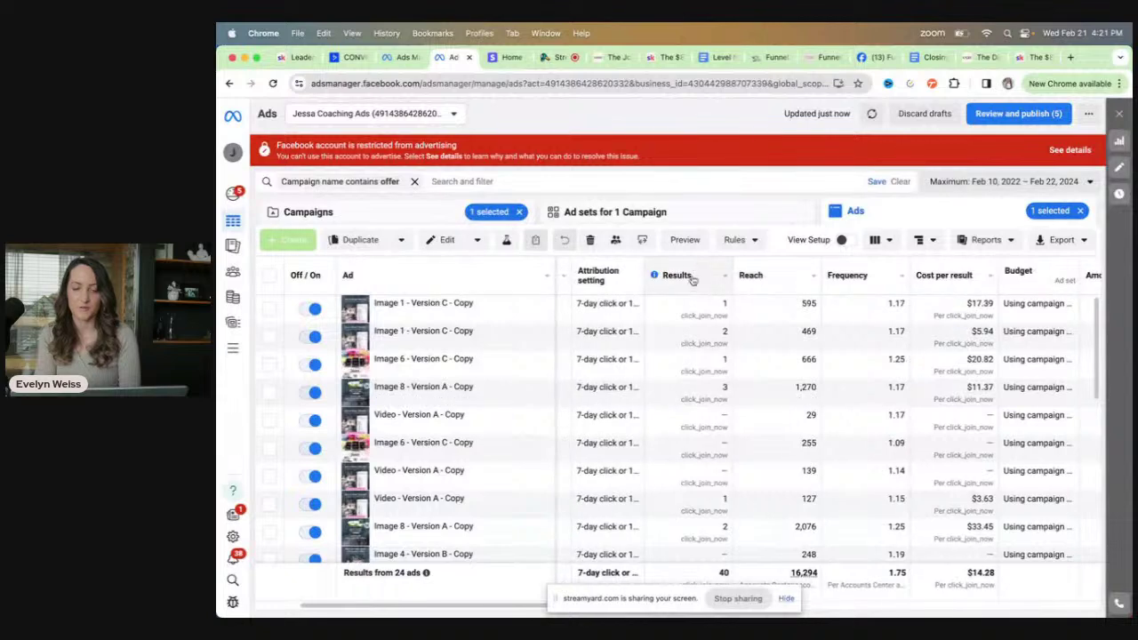
{"action": "left_click", "coordinate": [690, 277]}
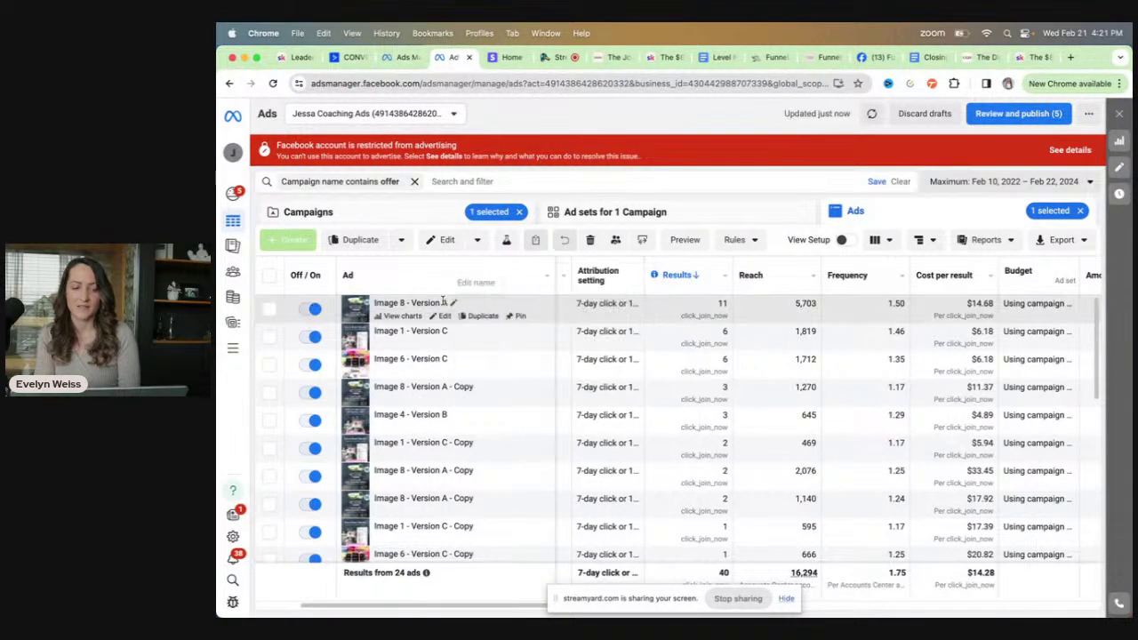
{"action": "left_click", "coordinate": [270, 309]}
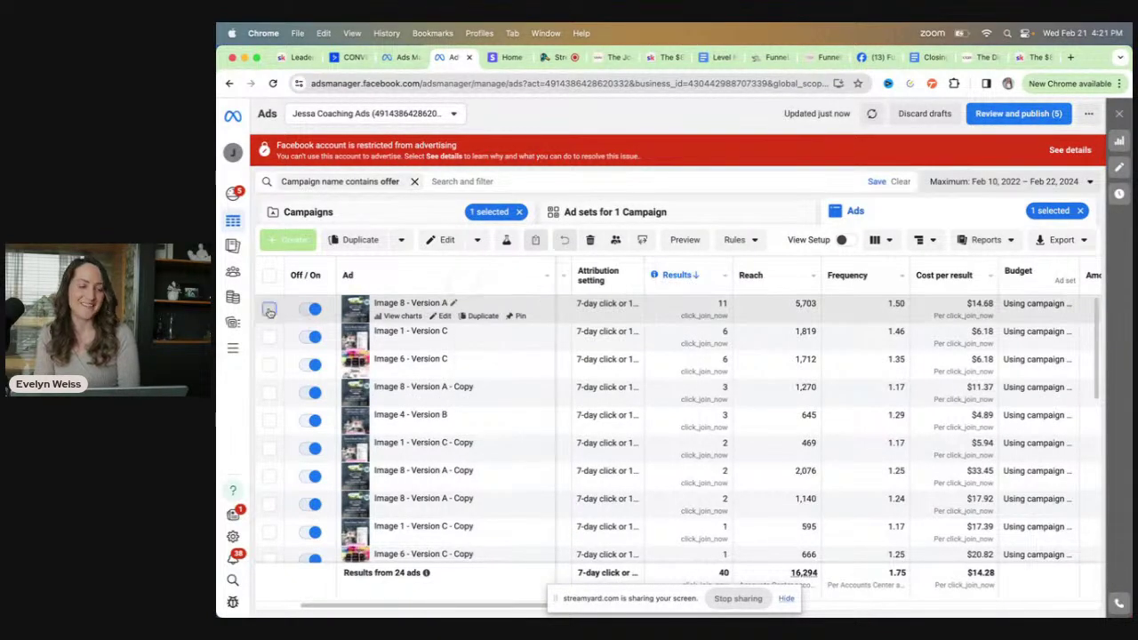
Step: Preview the creative of Image 8 - Version A, view it in the ad editor and return to the ads list
{"action": "left_click", "coordinate": [680, 240]}
{"action": "left_click", "coordinate": [838, 133]}
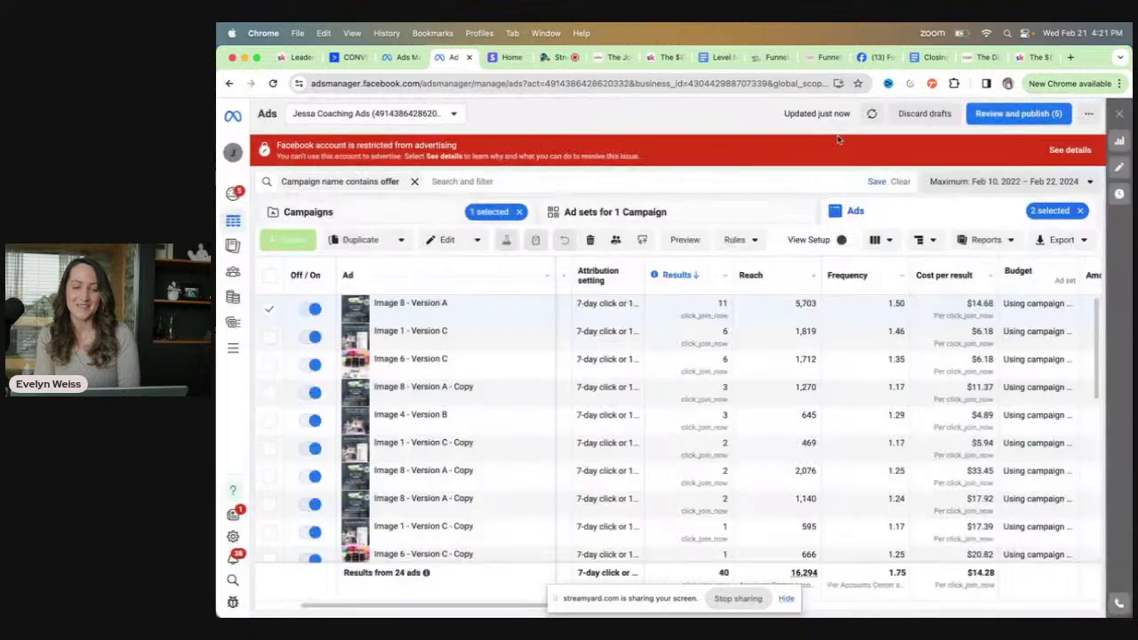
{"action": "left_click", "coordinate": [441, 317]}
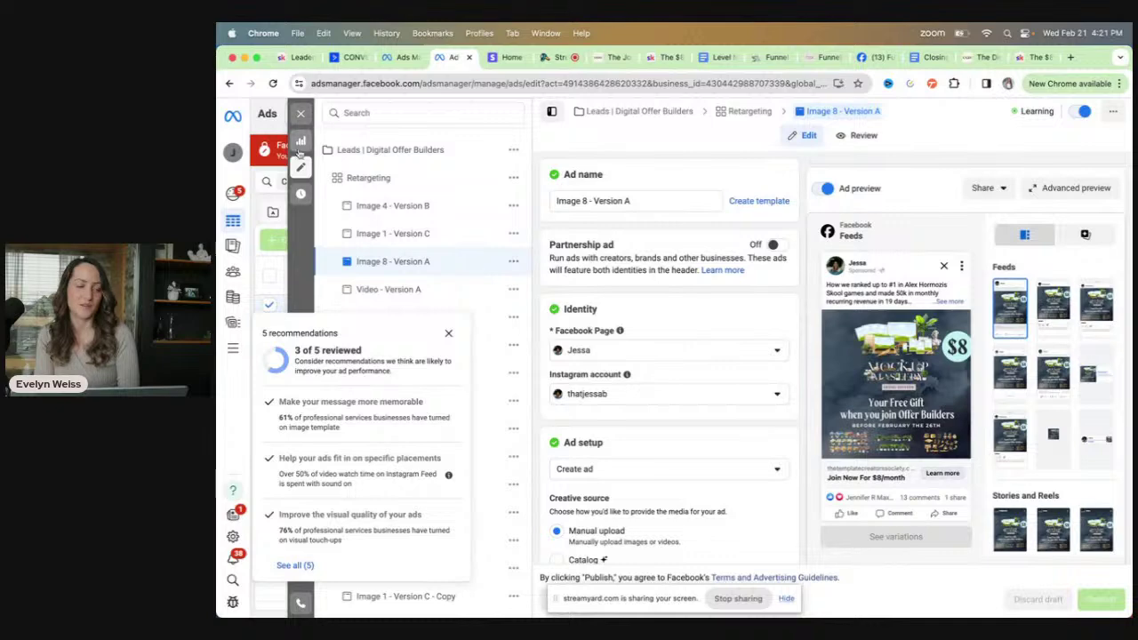
{"action": "left_click", "coordinate": [449, 335]}
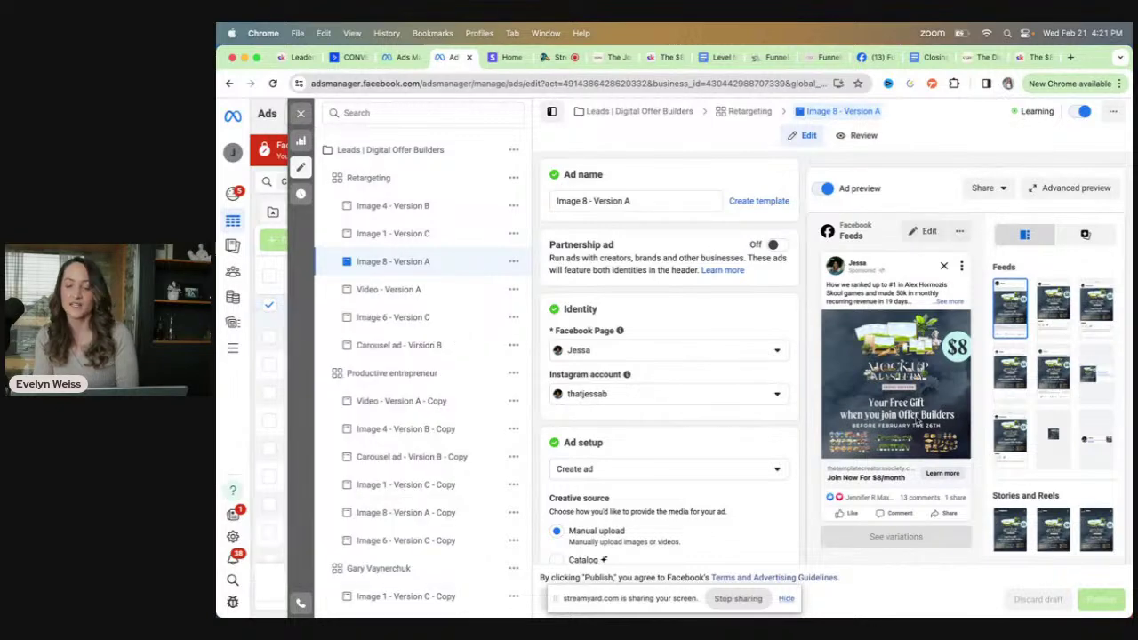
{"action": "left_click", "coordinate": [301, 113]}
Step: Switch to the other ad account and list the New Leads ad set's ads sorted by highest results
{"action": "right_click", "coordinate": [402, 55]}
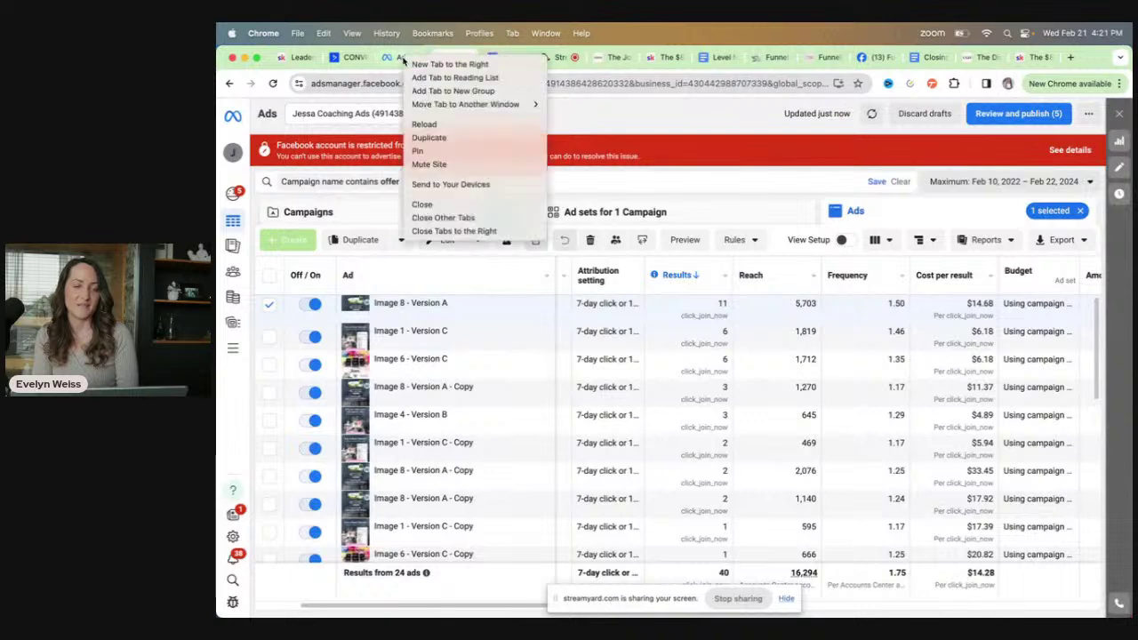
{"action": "left_click", "coordinate": [395, 65]}
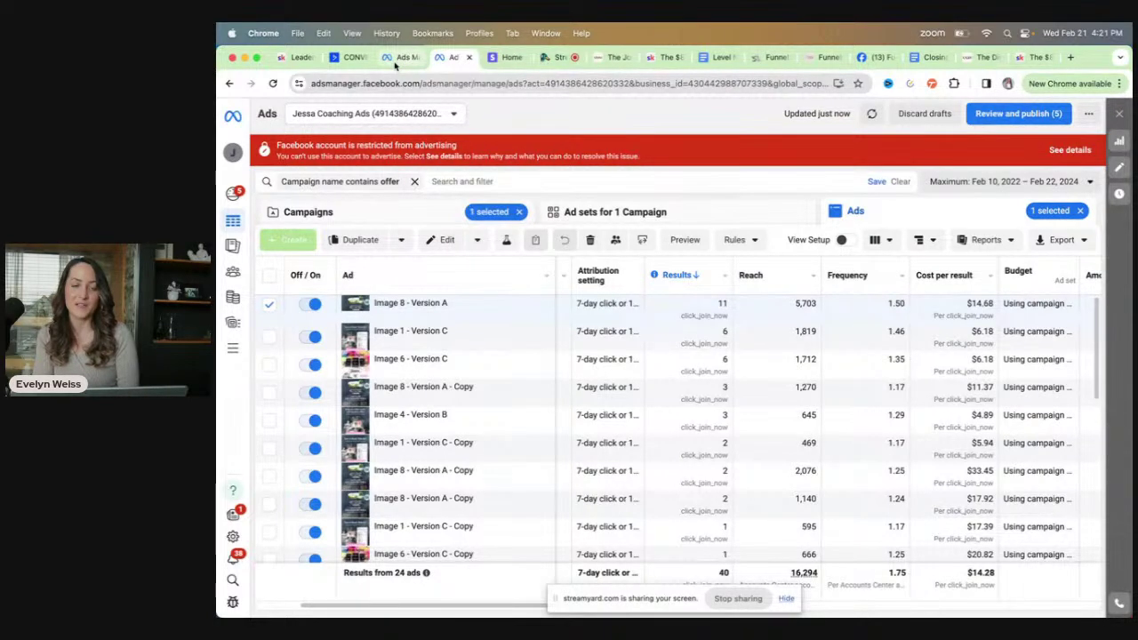
{"action": "left_click", "coordinate": [395, 64]}
{"action": "left_click", "coordinate": [269, 277]}
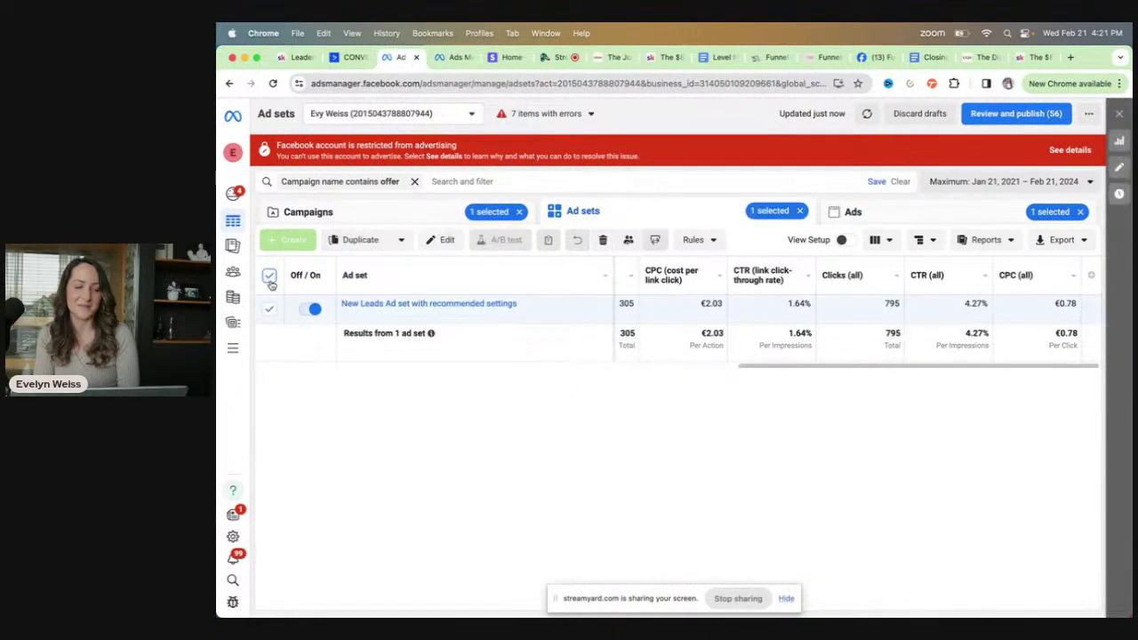
{"action": "left_click", "coordinate": [853, 212]}
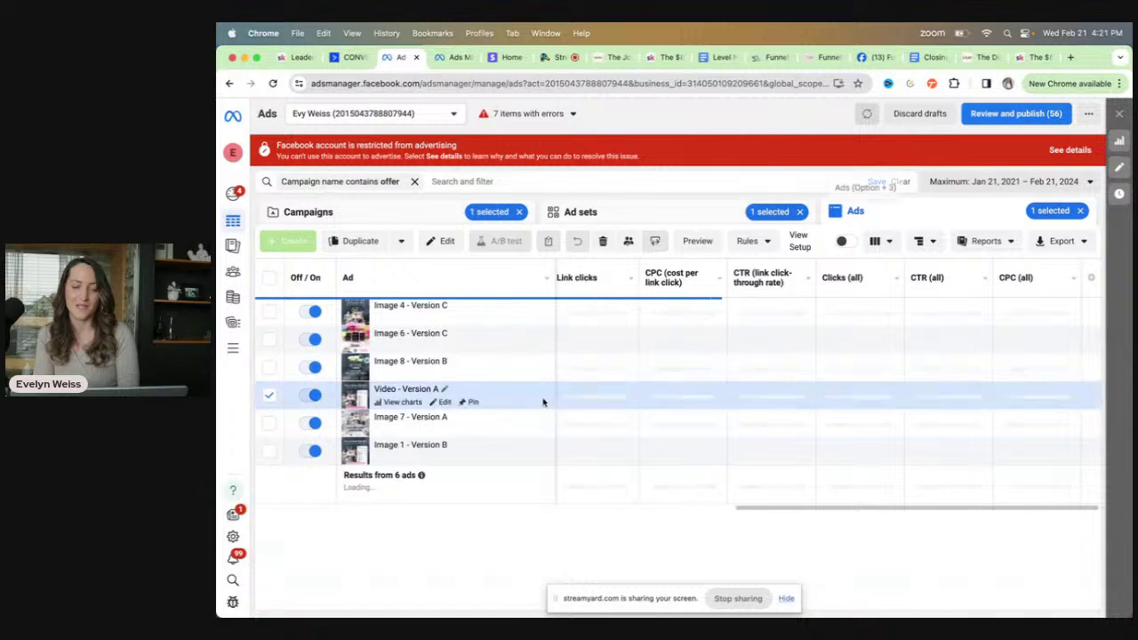
{"action": "scroll", "coordinate": [681, 394], "scroll_direction": "left", "scroll_amount": 10}
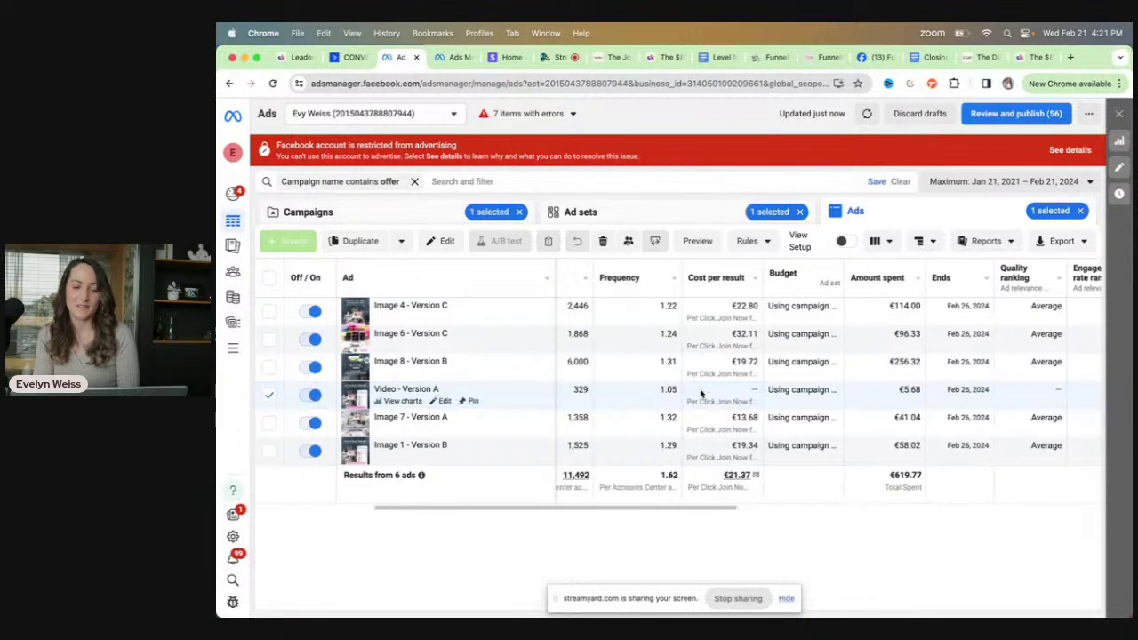
{"action": "scroll", "coordinate": [700, 394], "scroll_direction": "left", "scroll_amount": 6}
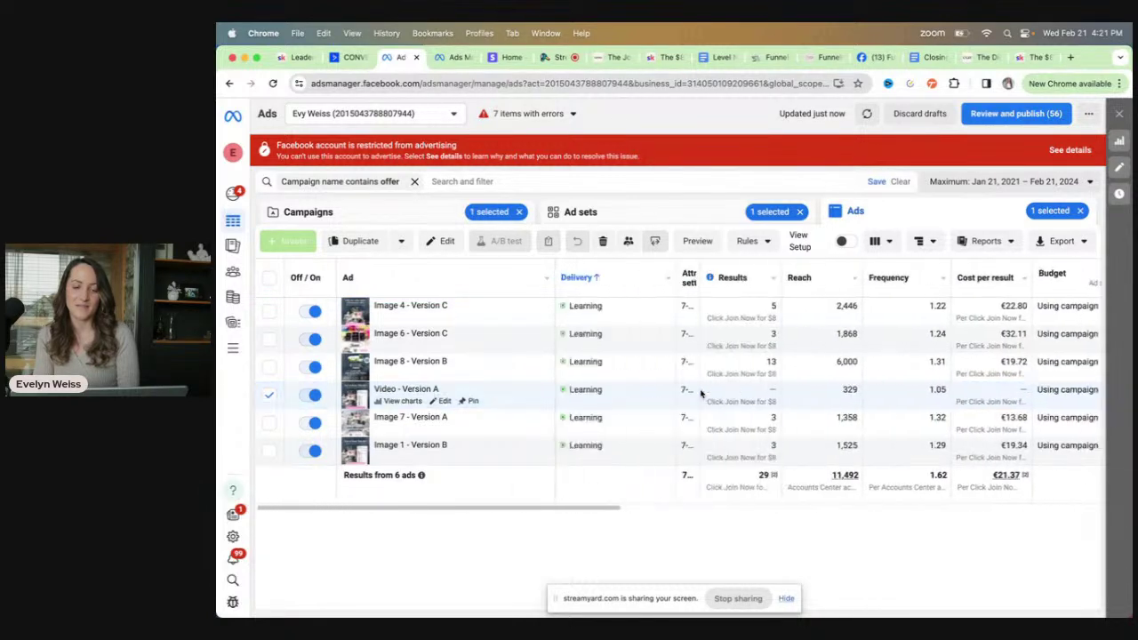
{"action": "left_click", "coordinate": [743, 288]}
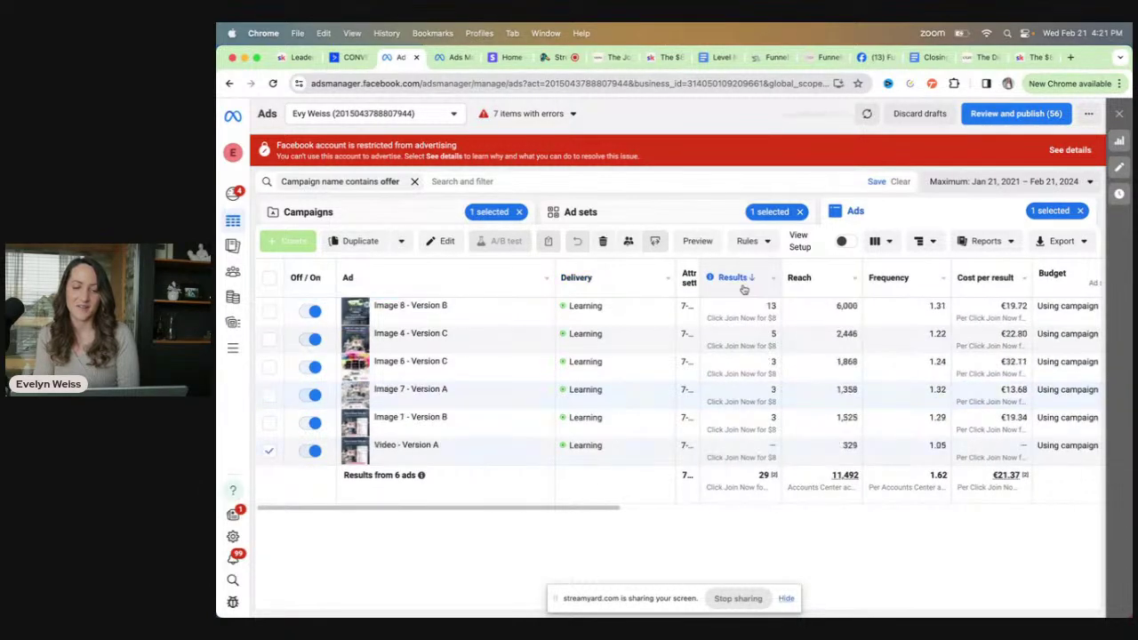
Step: Select Image 8 - Version B instead of Video - Version A and preview its ad creative
{"action": "left_click", "coordinate": [266, 453]}
{"action": "right_click", "coordinate": [269, 314]}
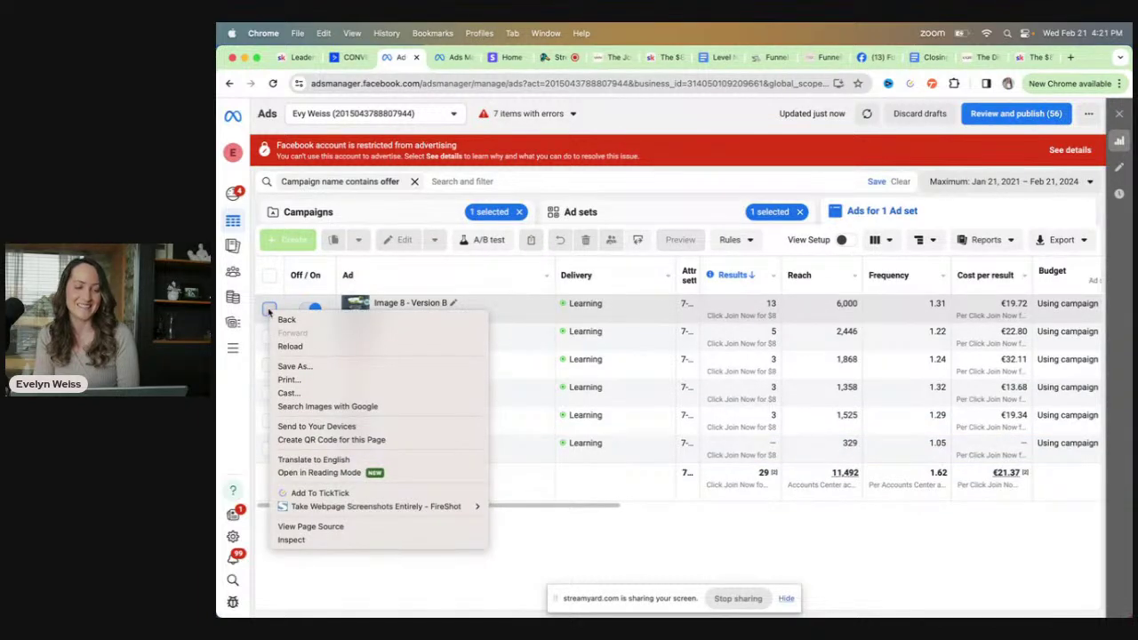
{"action": "left_click", "coordinate": [269, 312]}
{"action": "left_click", "coordinate": [269, 309]}
{"action": "left_click", "coordinate": [696, 240]}
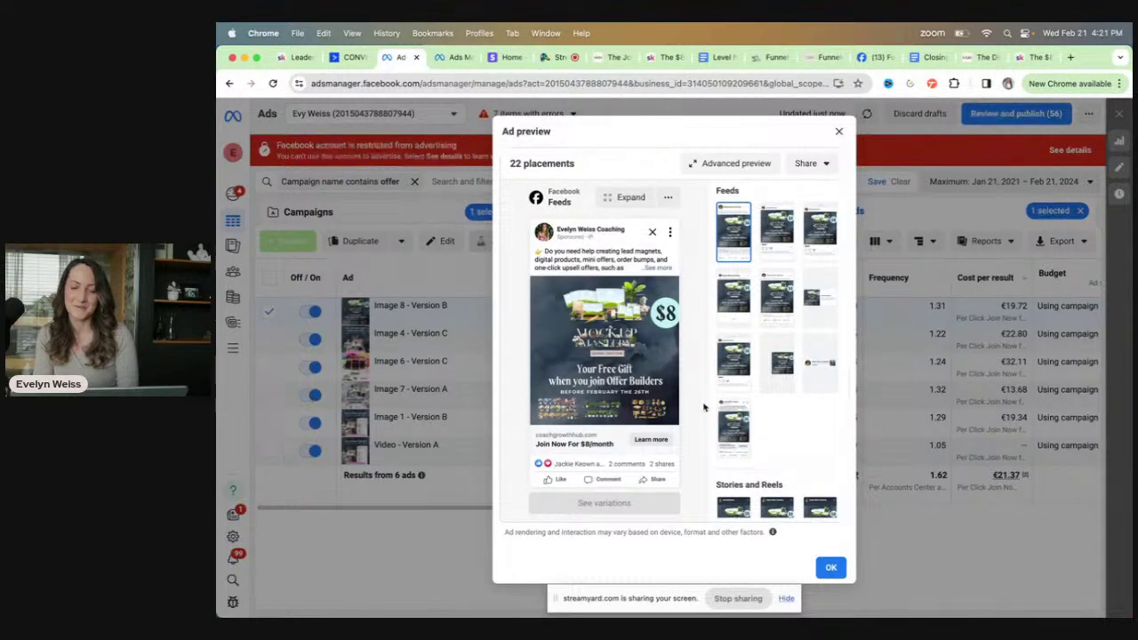
{"action": "left_click", "coordinate": [838, 133]}
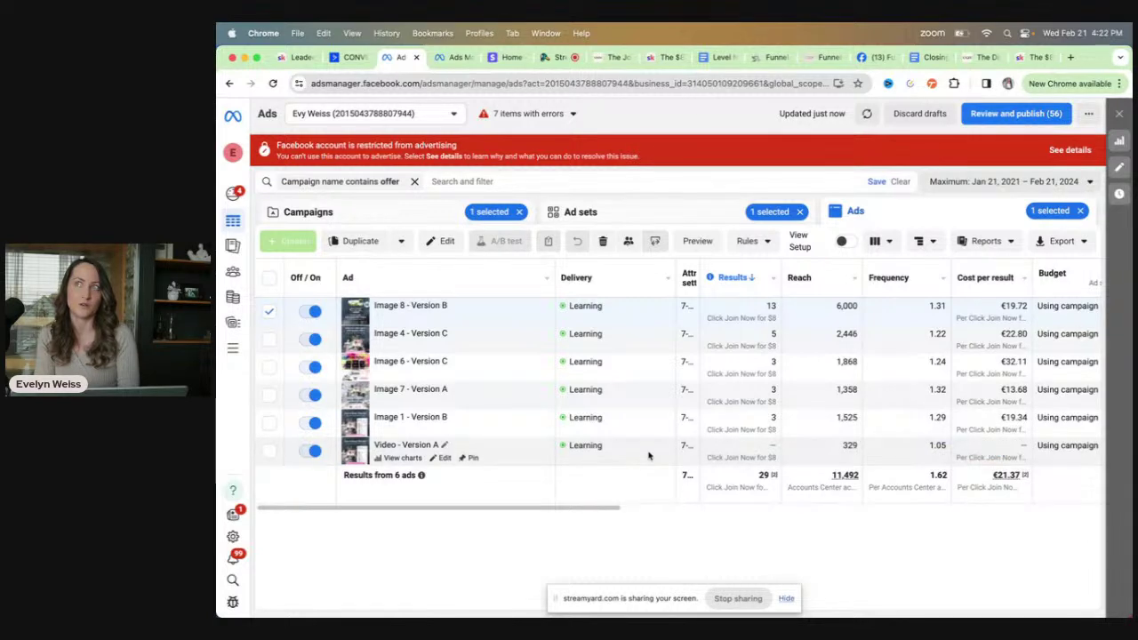
Step: Check the StreamYard live comments, then review the conversion, location and Advantage+ audience settings of the Leads | Digital Offer Builders campaign's ad set
{"action": "left_click", "coordinate": [738, 599]}
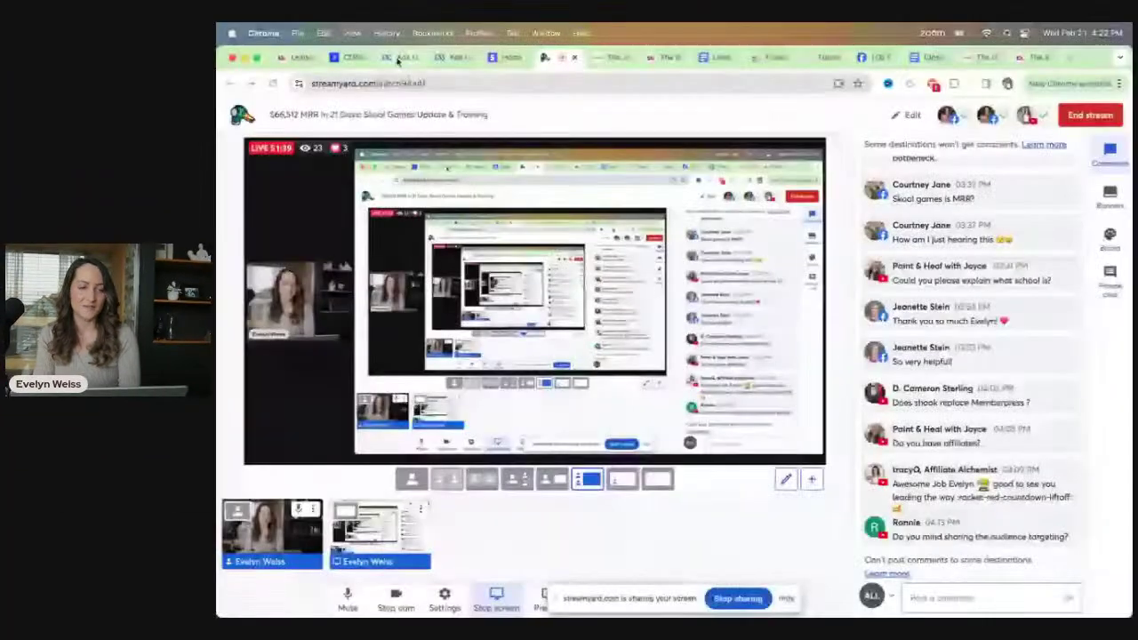
{"action": "left_click", "coordinate": [405, 57]}
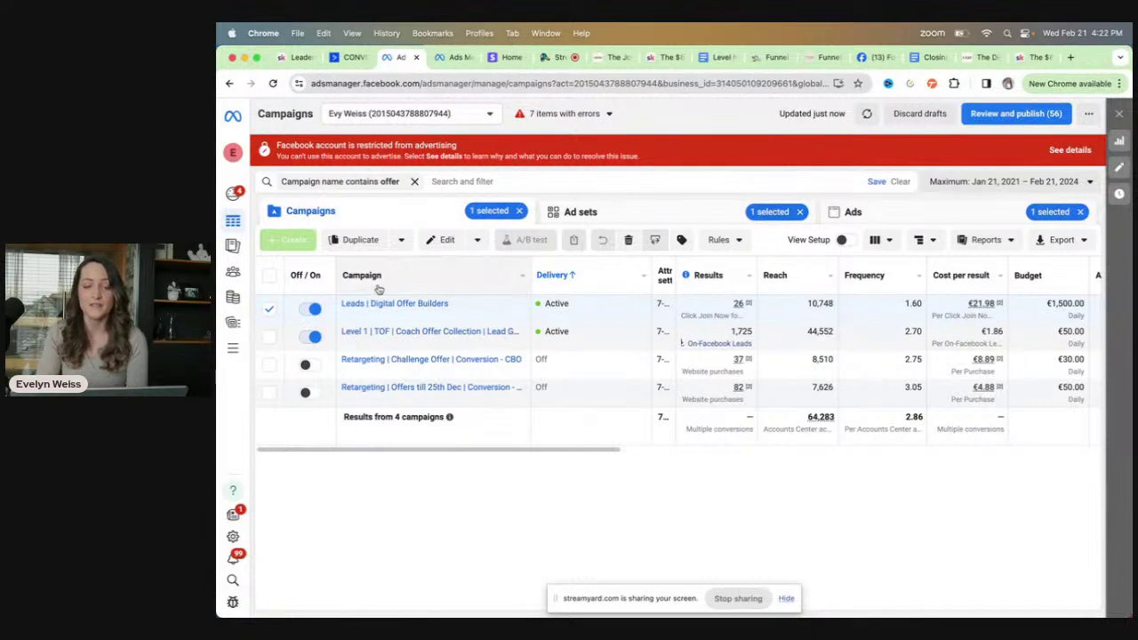
{"action": "left_click", "coordinate": [413, 318]}
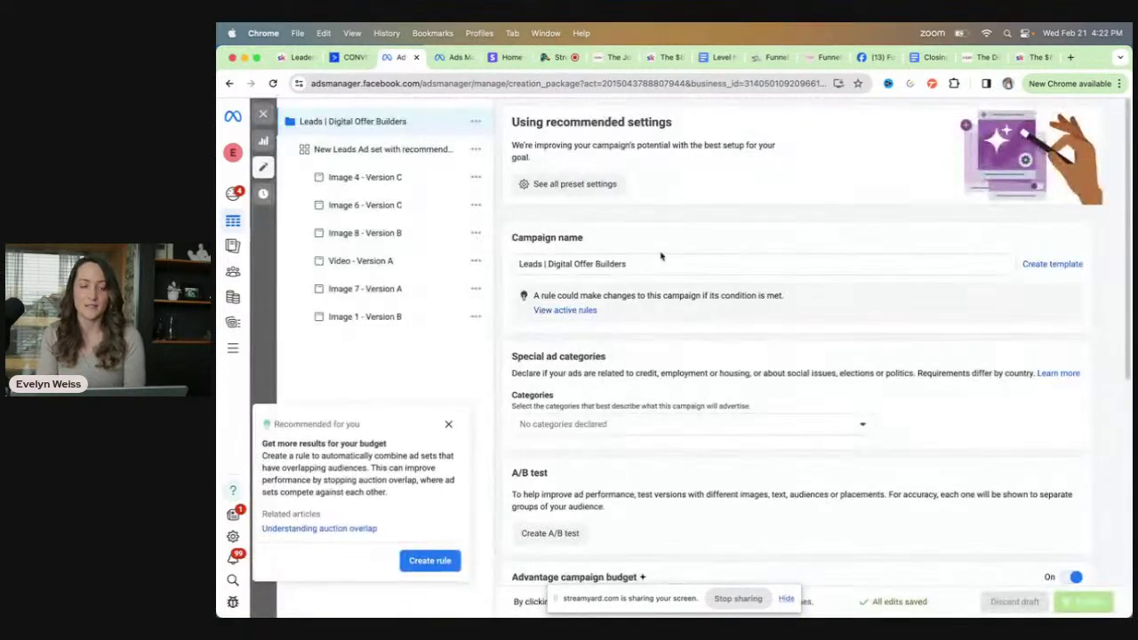
{"action": "left_click", "coordinate": [448, 424]}
{"action": "left_click", "coordinate": [414, 153]}
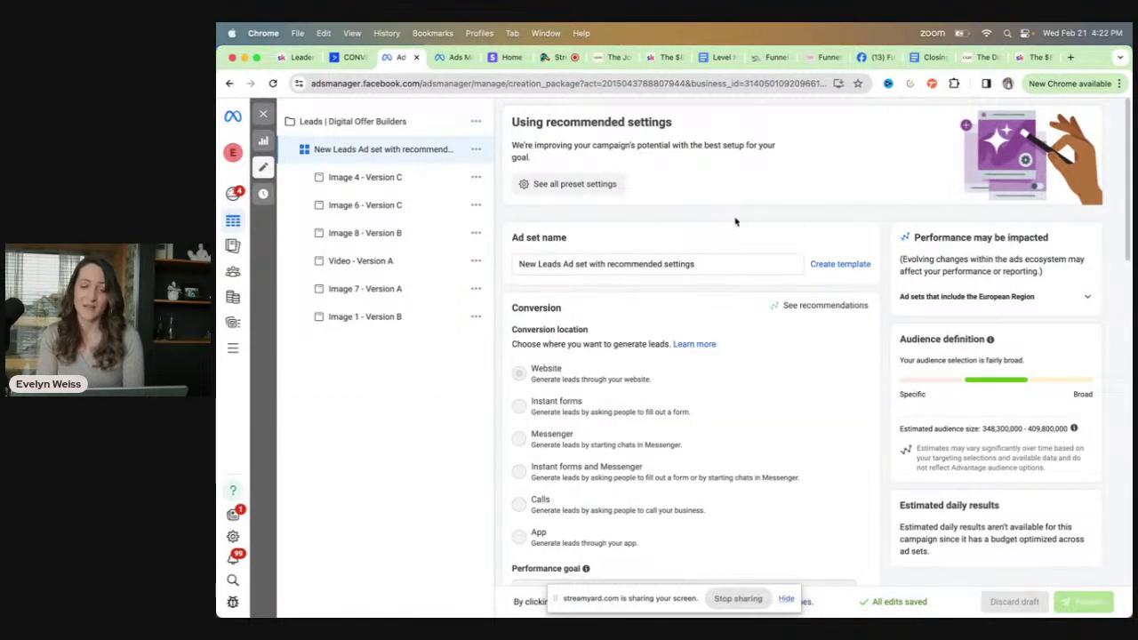
{"action": "scroll", "coordinate": [735, 221], "scroll_direction": "down", "scroll_amount": 10}
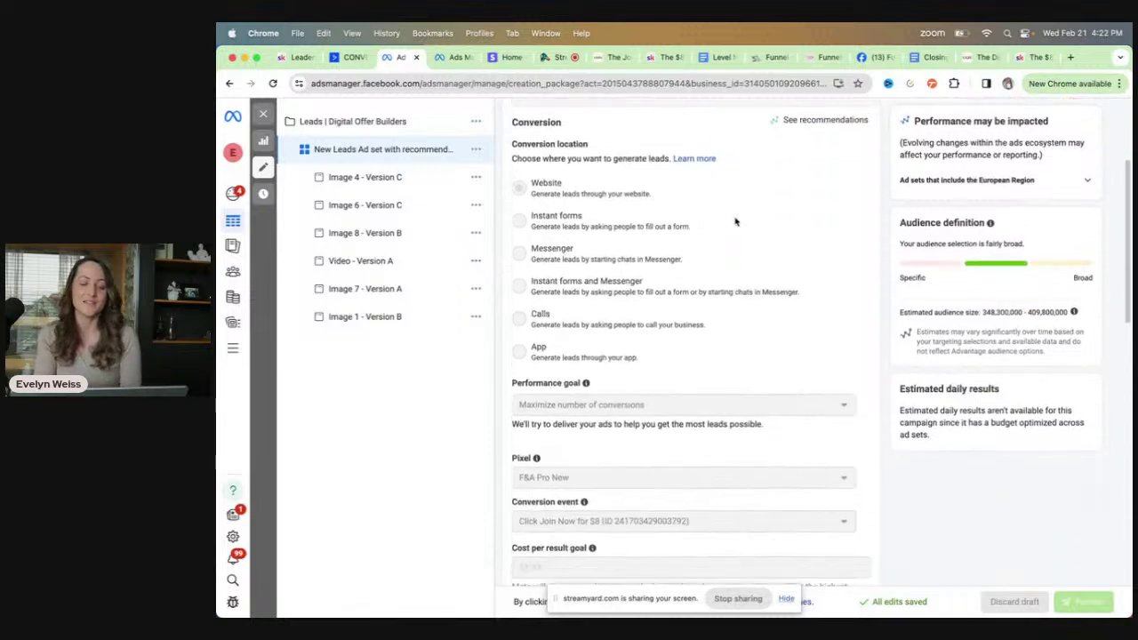
{"action": "scroll", "coordinate": [737, 221], "scroll_direction": "down", "scroll_amount": 5}
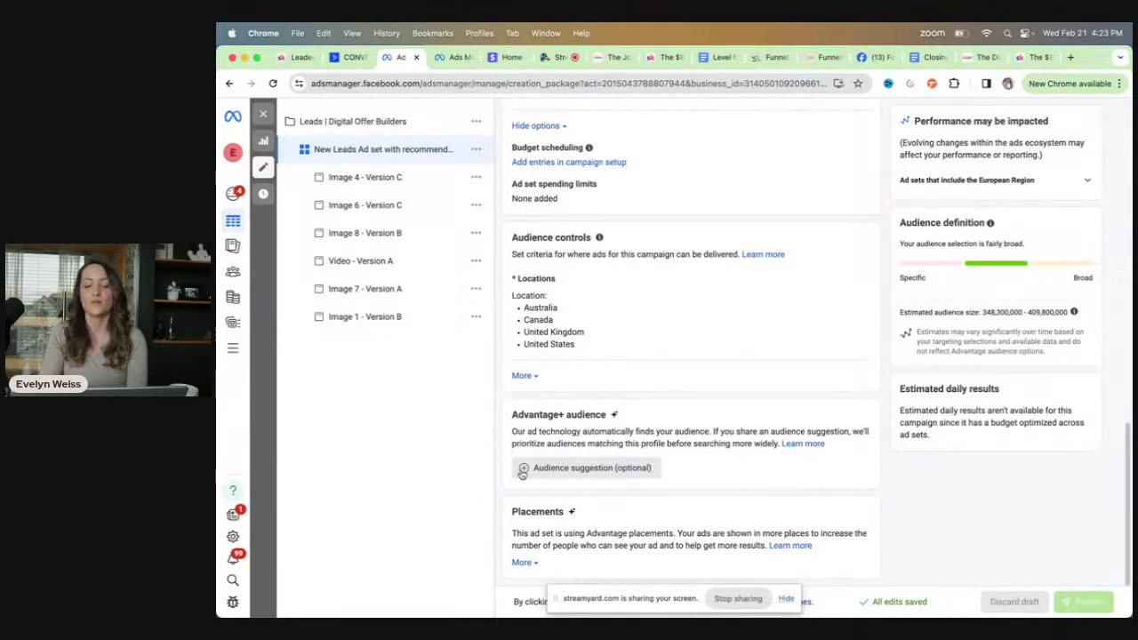
{"action": "mouse_move", "coordinate": [525, 474]}
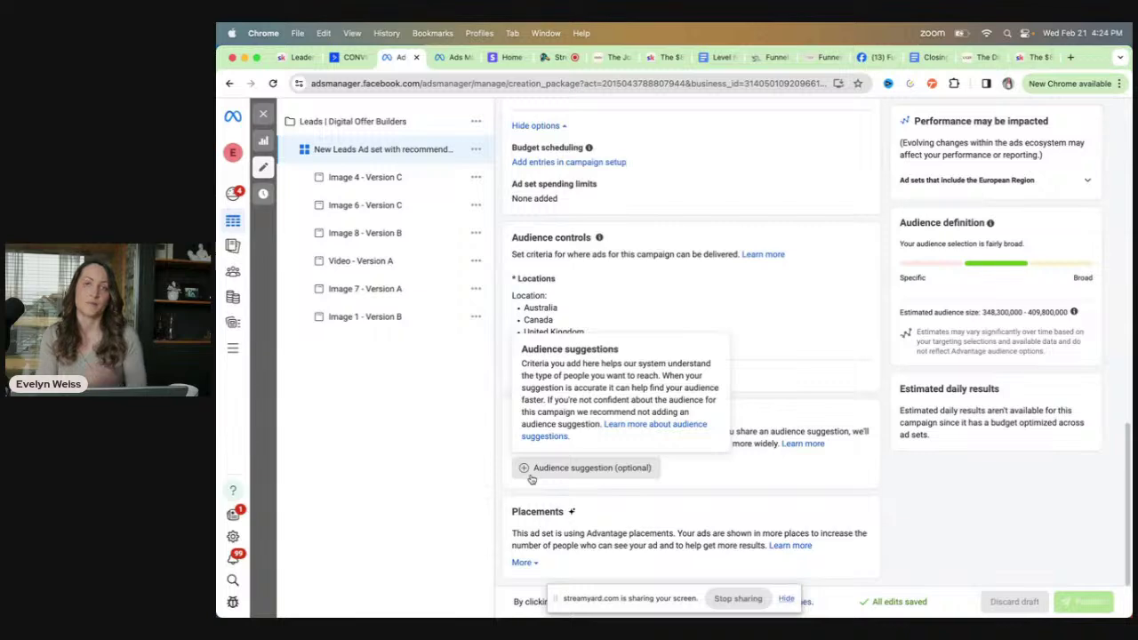
Step: In the coaching ads account, open the Productive entrepreneur ad set and review its saved audience's locations, age range and interests
{"action": "left_click", "coordinate": [450, 58]}
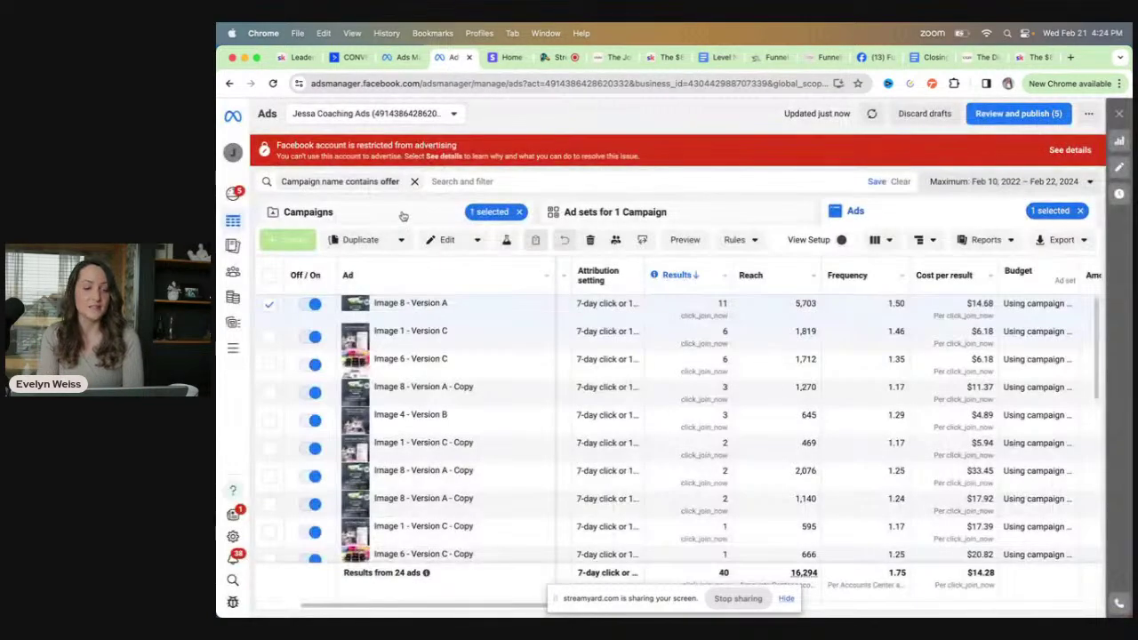
{"action": "left_click", "coordinate": [400, 213]}
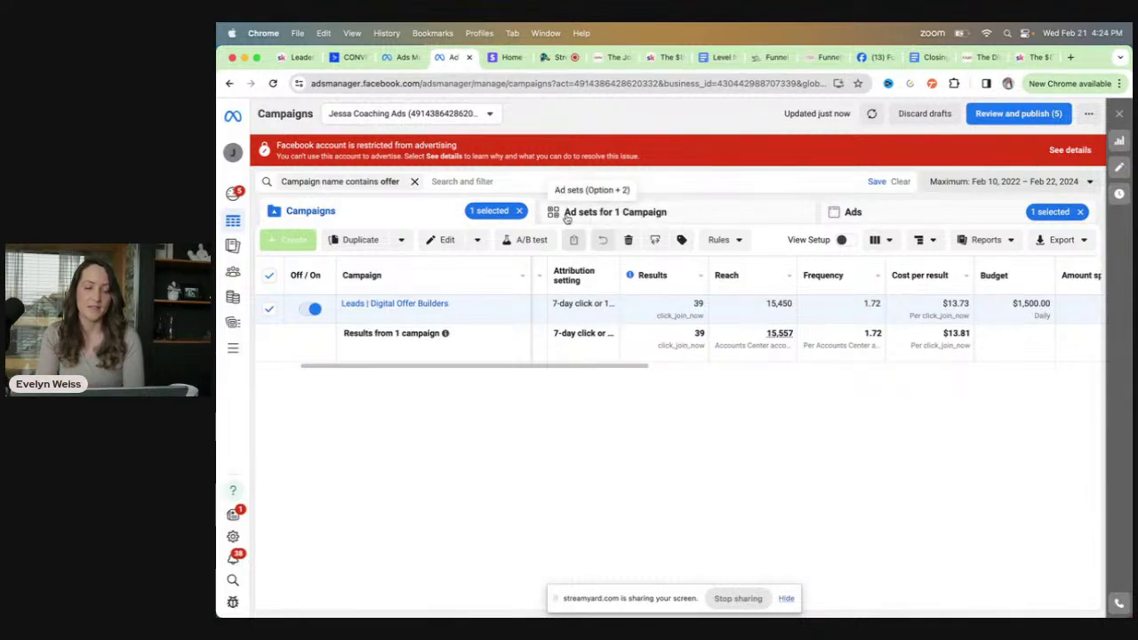
{"action": "left_click", "coordinate": [567, 217]}
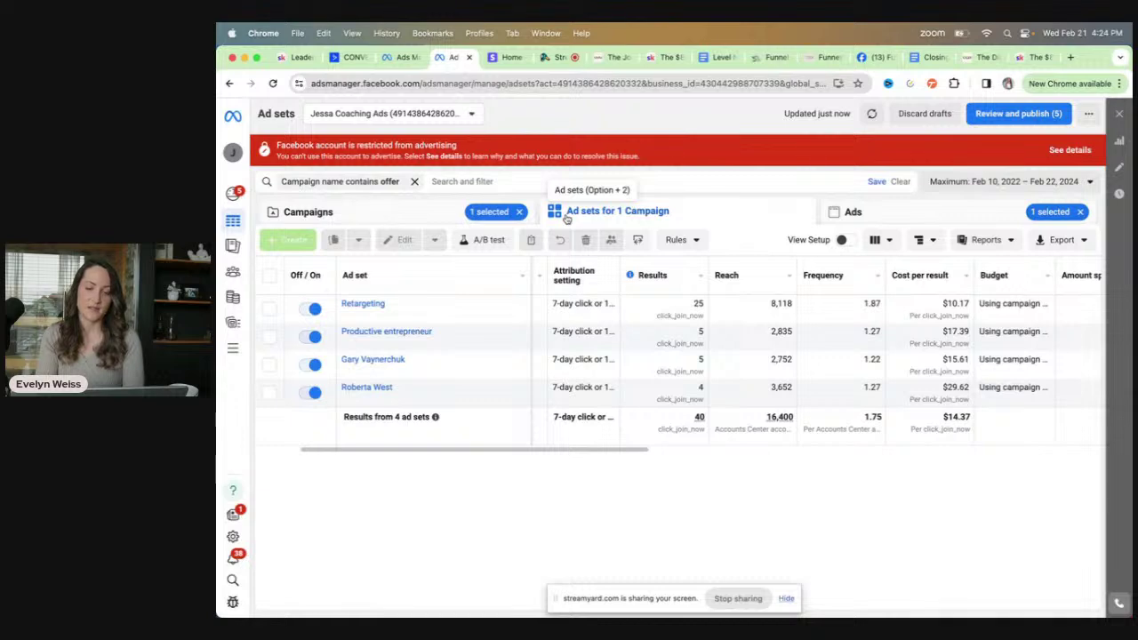
{"action": "mouse_move", "coordinate": [469, 346]}
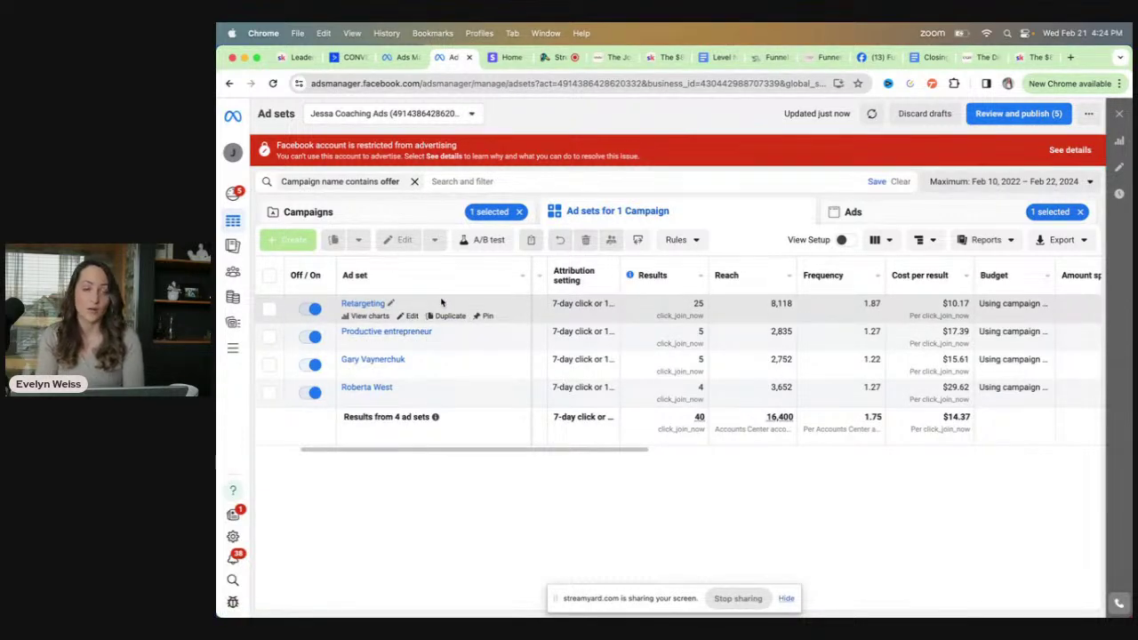
{"action": "left_click", "coordinate": [269, 338]}
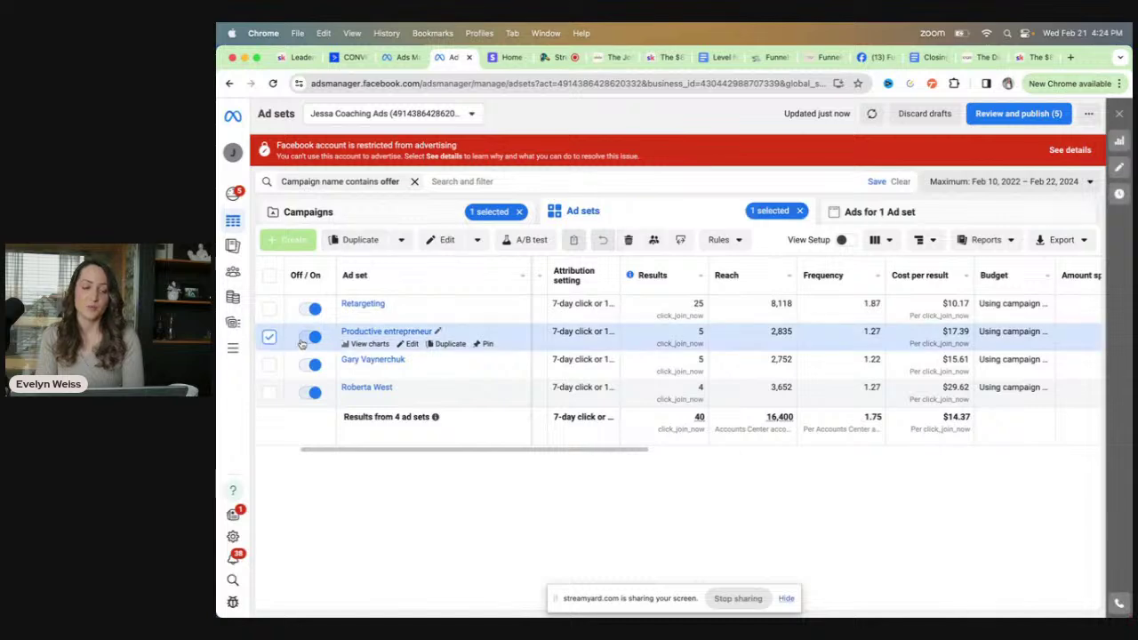
{"action": "left_click", "coordinate": [412, 344]}
{"action": "scroll", "coordinate": [716, 471], "scroll_direction": "down", "scroll_amount": 10}
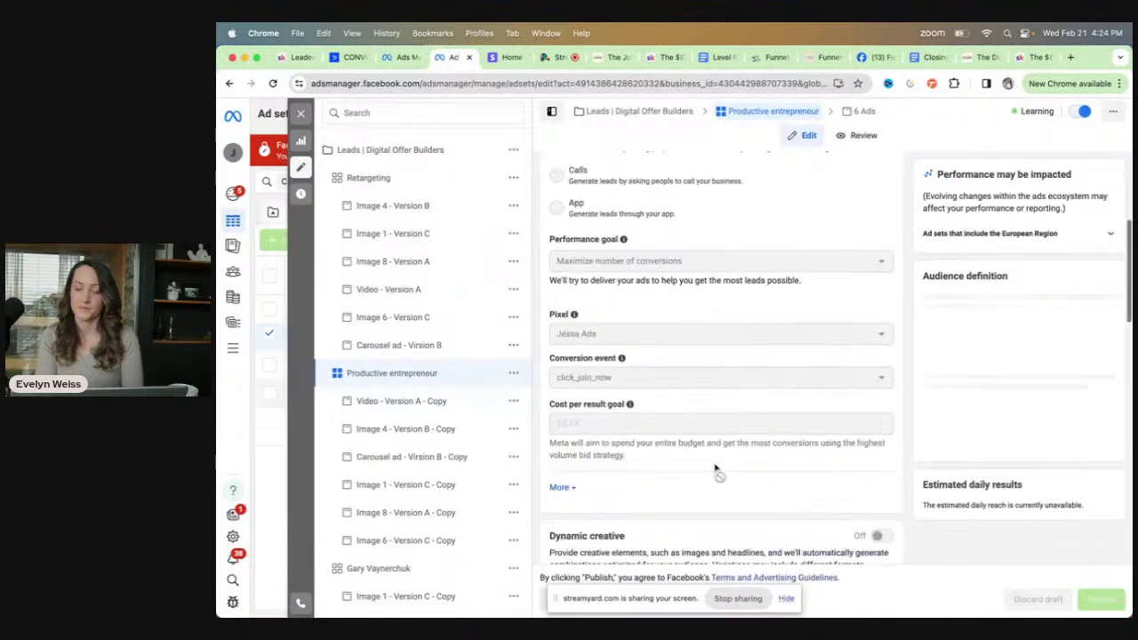
{"action": "scroll", "coordinate": [716, 469], "scroll_direction": "down", "scroll_amount": 7}
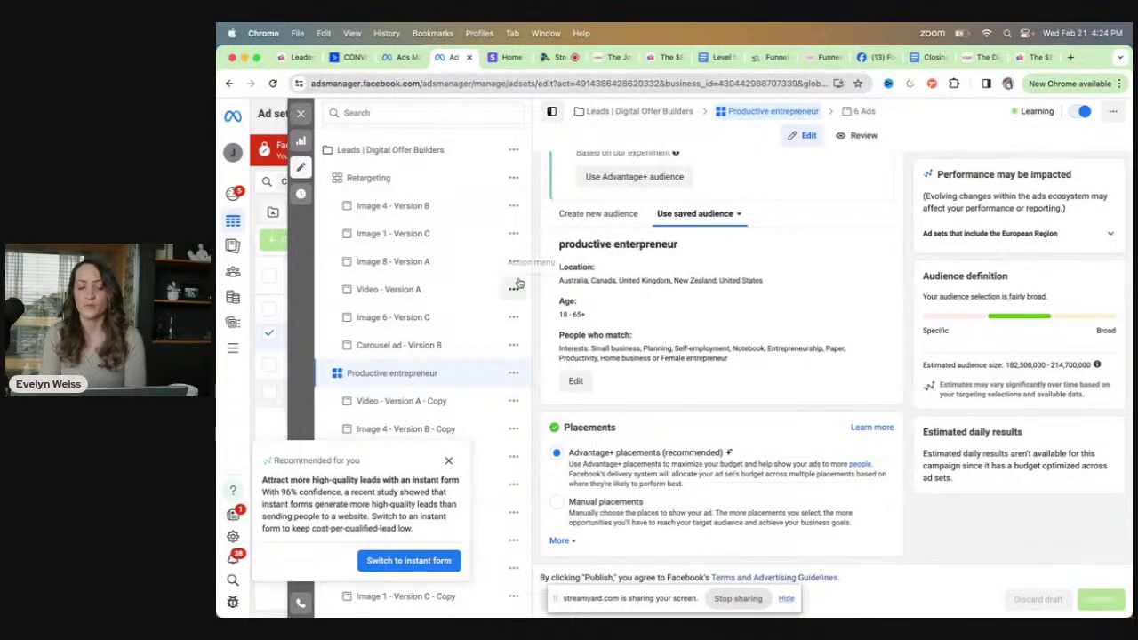
{"action": "left_click", "coordinate": [301, 113]}
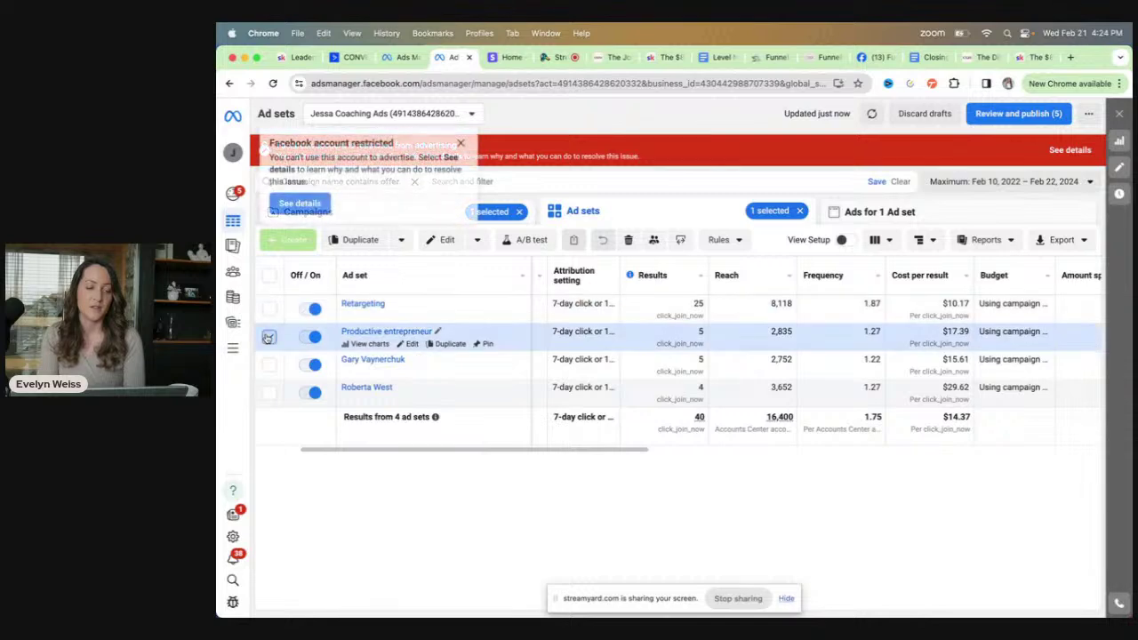
Step: Open the Gary Vaynerchuk ad set and review its saved audience's locations, age range and interest targeting
{"action": "left_click", "coordinate": [268, 365]}
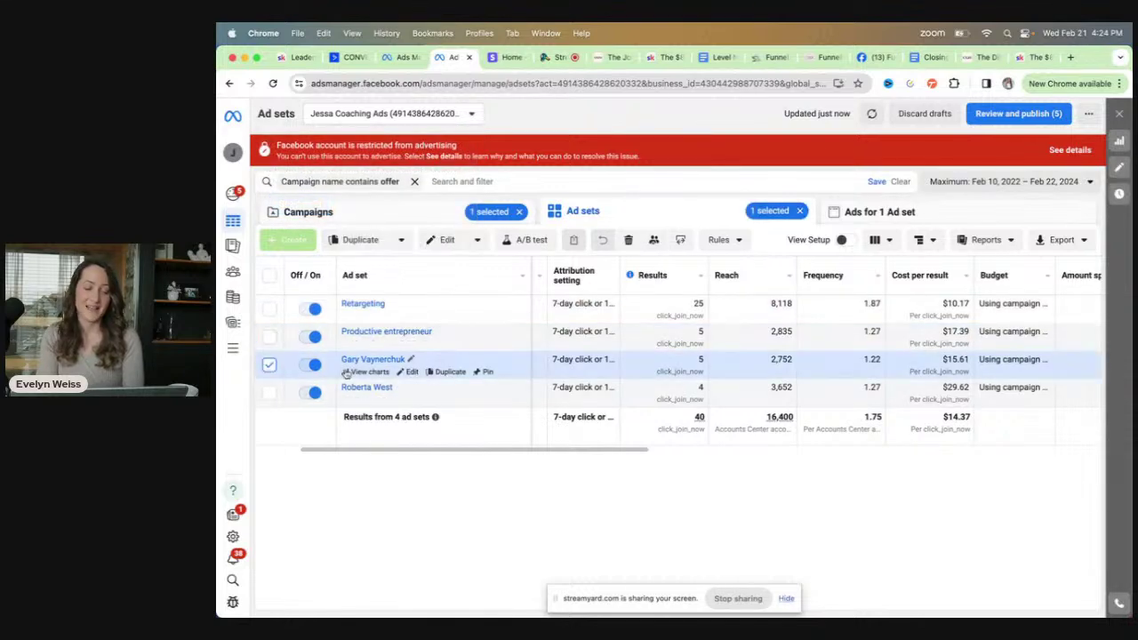
{"action": "left_click", "coordinate": [409, 372]}
{"action": "scroll", "coordinate": [752, 356], "scroll_direction": "down", "scroll_amount": 10}
{"action": "scroll", "coordinate": [751, 353], "scroll_direction": "down", "scroll_amount": 10}
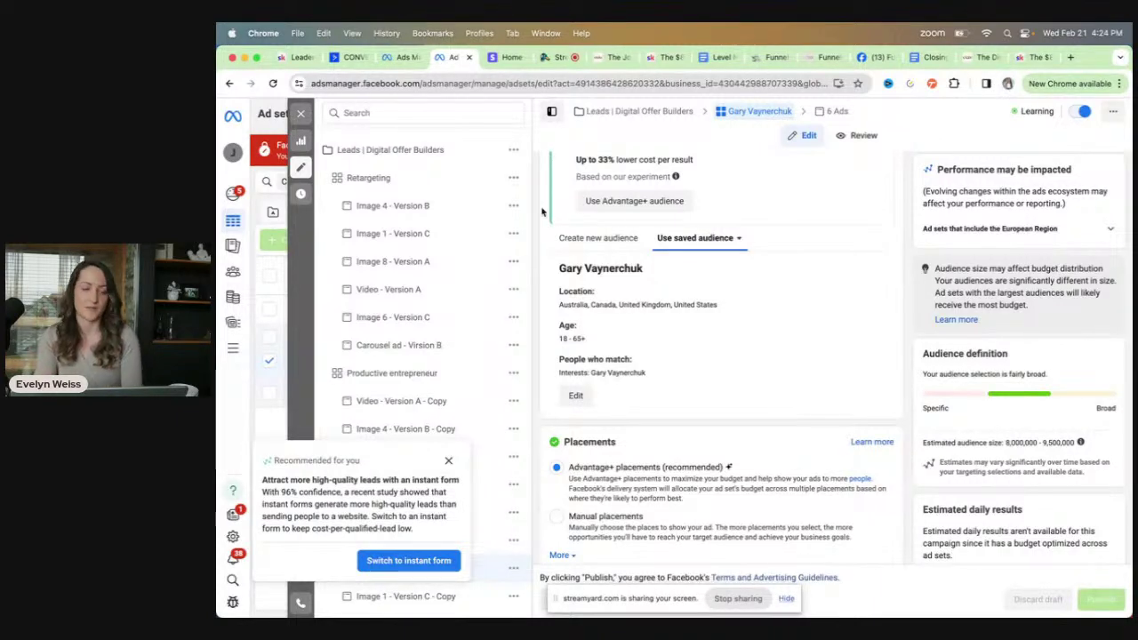
{"action": "left_click", "coordinate": [300, 113]}
Step: Open the last ad set in the campaign and review the interests and locations of its saved audience
{"action": "left_click", "coordinate": [269, 360]}
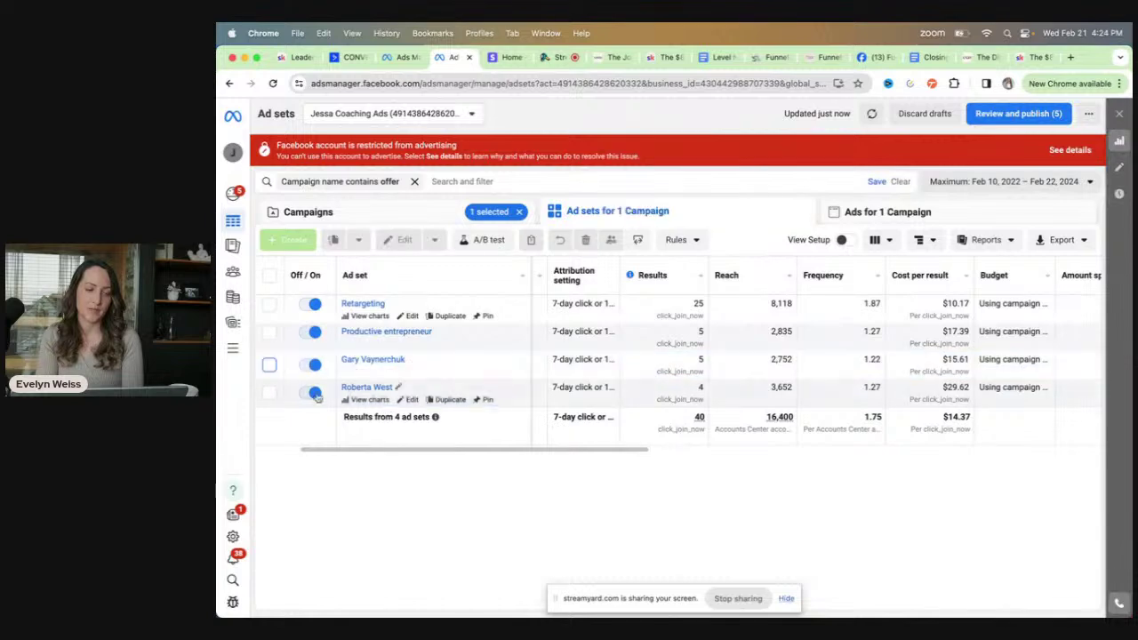
{"action": "left_click", "coordinate": [269, 392]}
{"action": "left_click", "coordinate": [411, 399]}
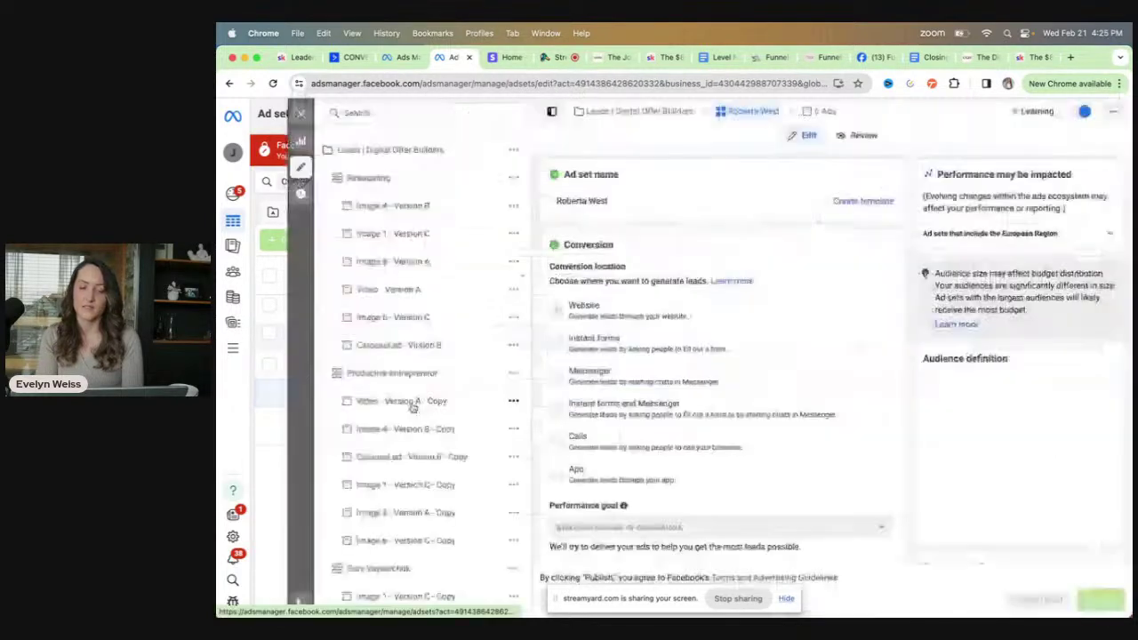
{"action": "scroll", "coordinate": [774, 424], "scroll_direction": "down", "scroll_amount": 5}
{"action": "scroll", "coordinate": [774, 425], "scroll_direction": "down", "scroll_amount": 5}
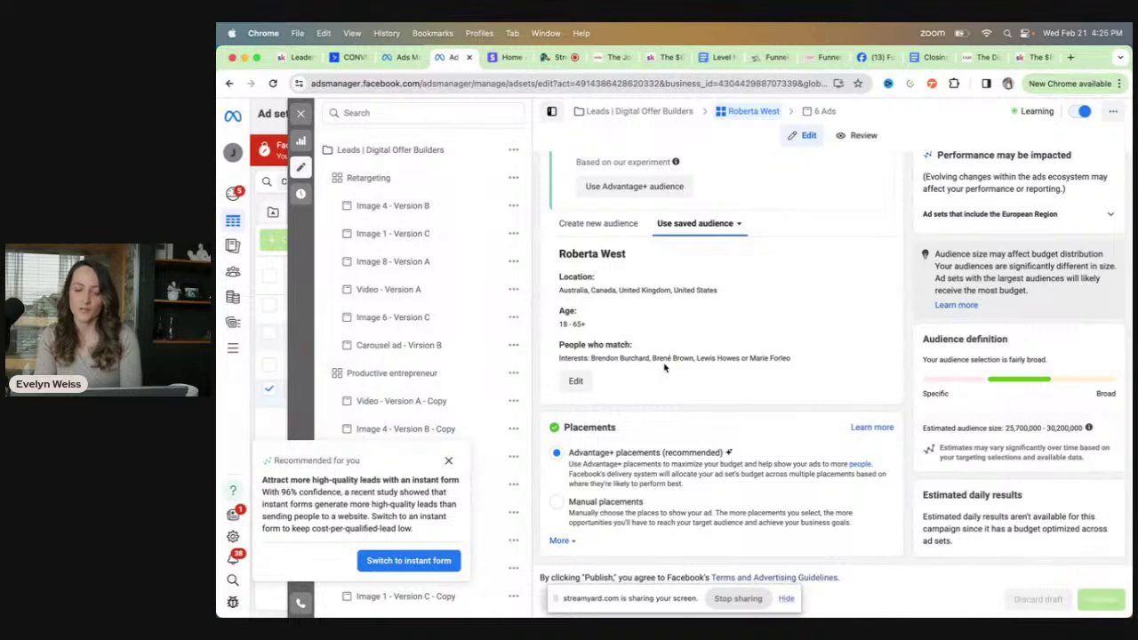
{"action": "left_click", "coordinate": [447, 461]}
{"action": "left_click", "coordinate": [300, 113]}
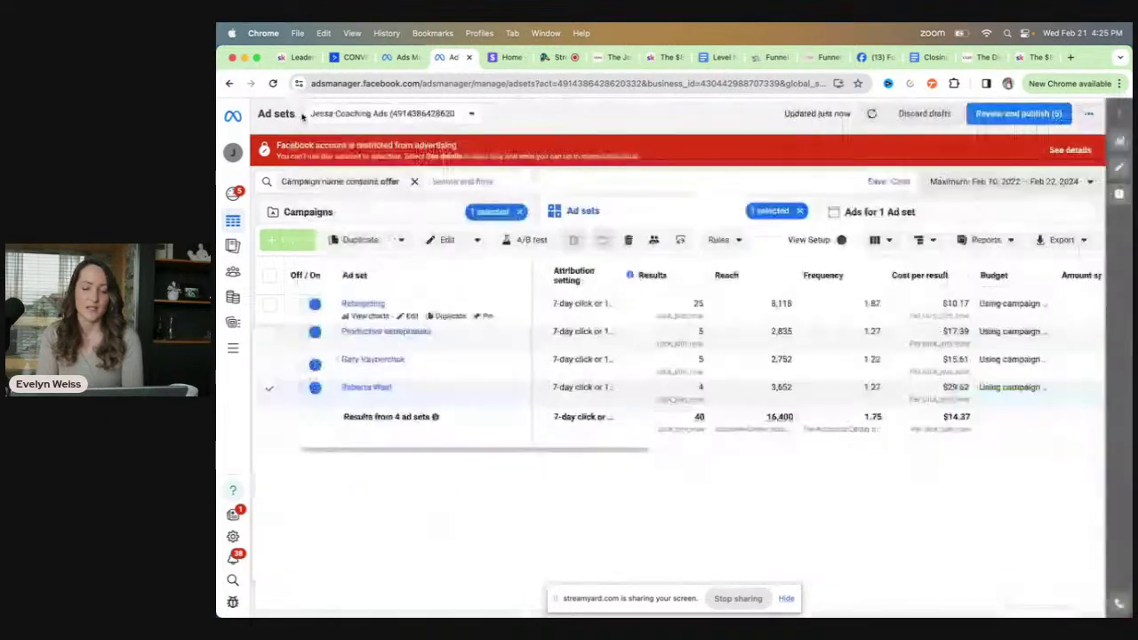
Step: Compare the ad sets' cost per result and amount spent, and stop sharing the screen
{"action": "scroll", "coordinate": [733, 399], "scroll_direction": "right", "scroll_amount": 3}
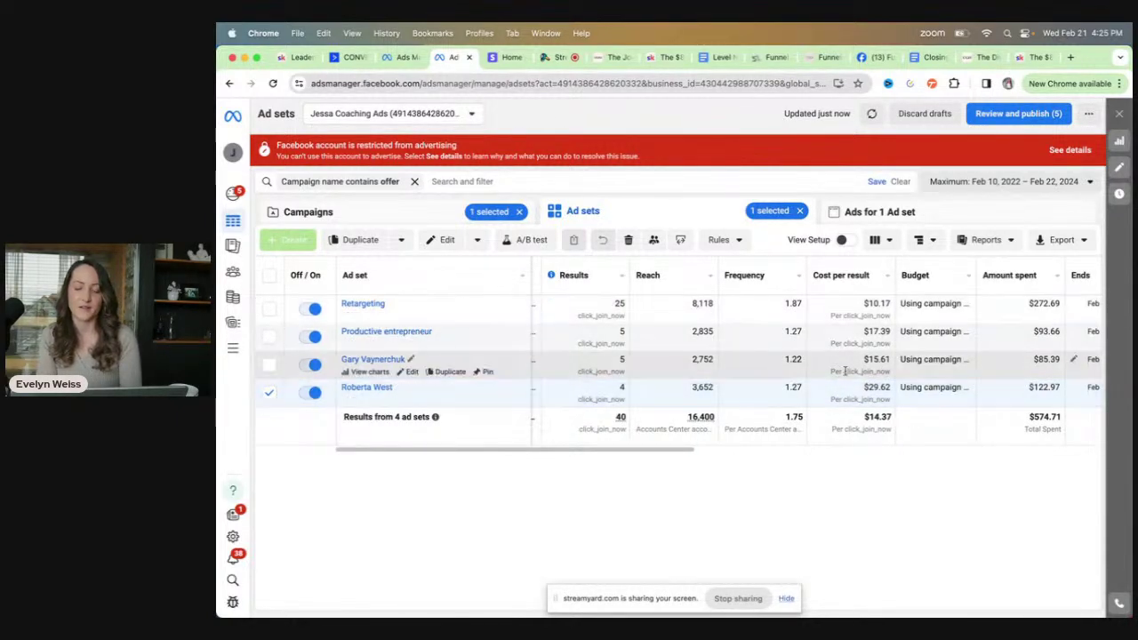
{"action": "left_click", "coordinate": [740, 598]}
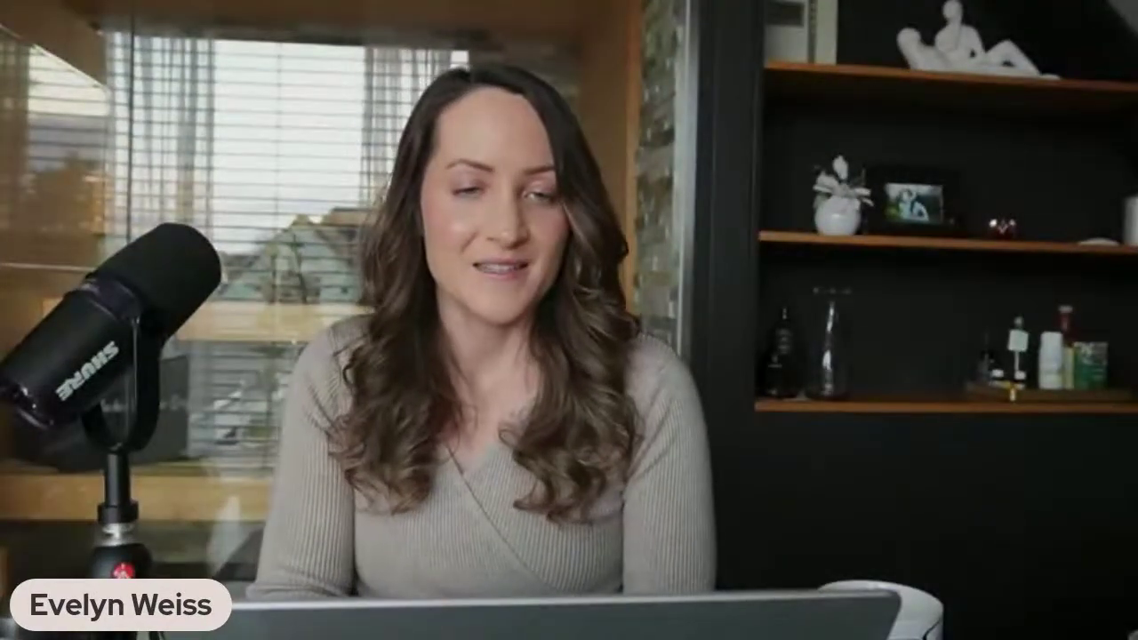